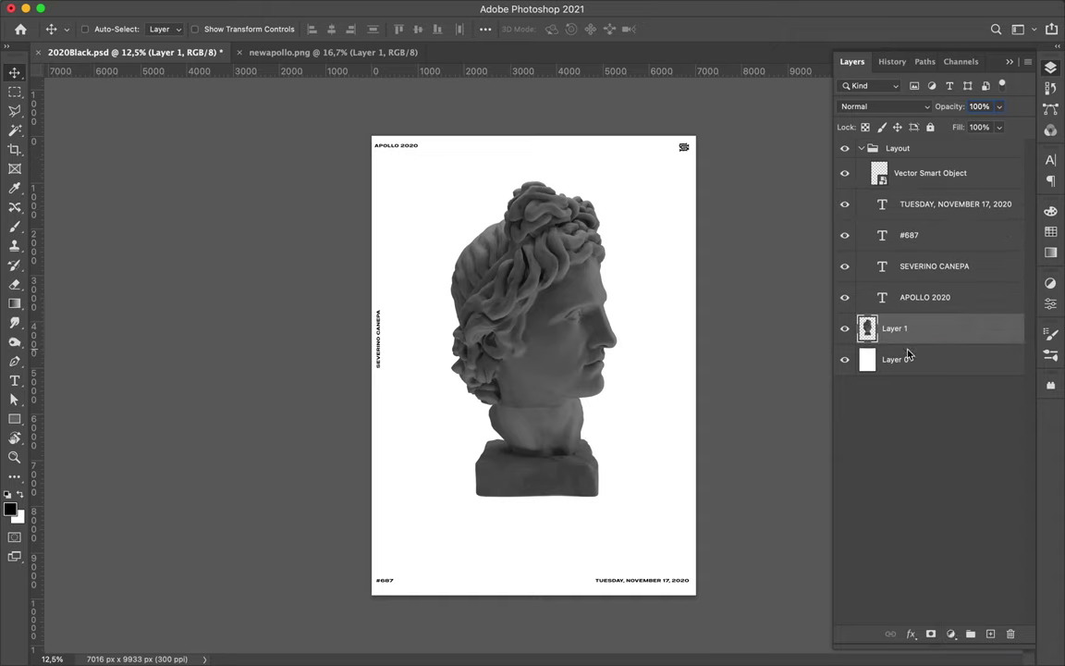
# - Add a Levels adjustment to the statue, raising the black point and lowering the white point
pyautogui.click(951, 634)
pyautogui.click(962, 394)
pyautogui.moveTo(838, 433); pyautogui.dragTo(868, 433)
pyautogui.moveTo(1015, 433); pyautogui.dragTo(936, 435)
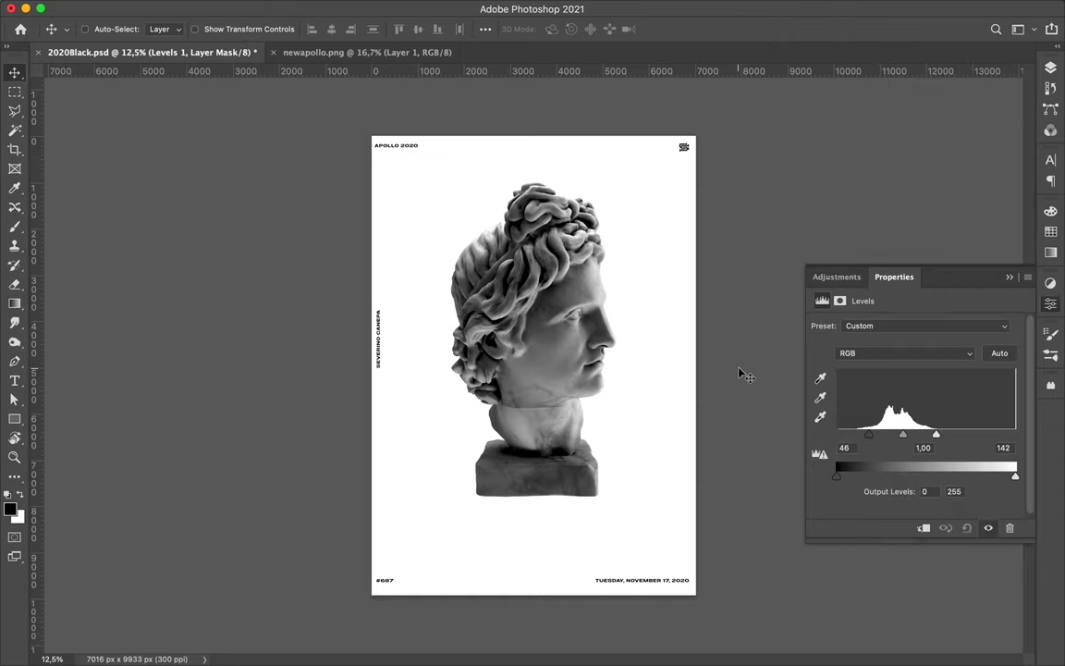
# - Draw a gradient-filled rectangle covering the whole poster above the white background layer
pyautogui.click(1051, 67)
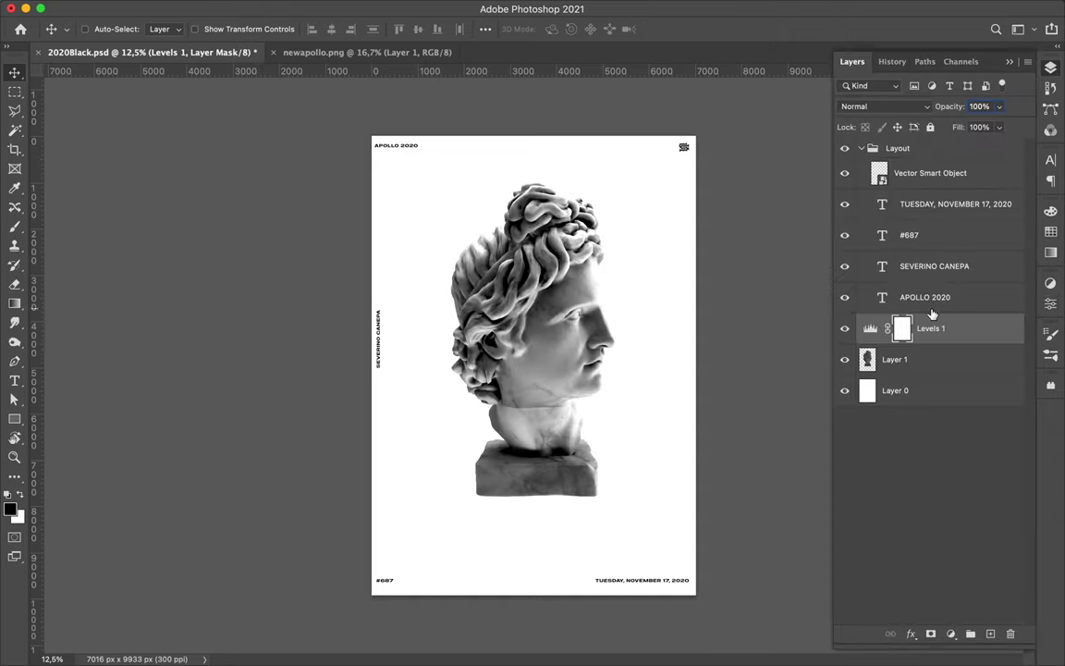
pyautogui.click(895, 390)
pyautogui.press('u')
pyautogui.click(164, 28)
pyautogui.click(128, 57)
pyautogui.moveTo(369, 132); pyautogui.dragTo(697, 597)
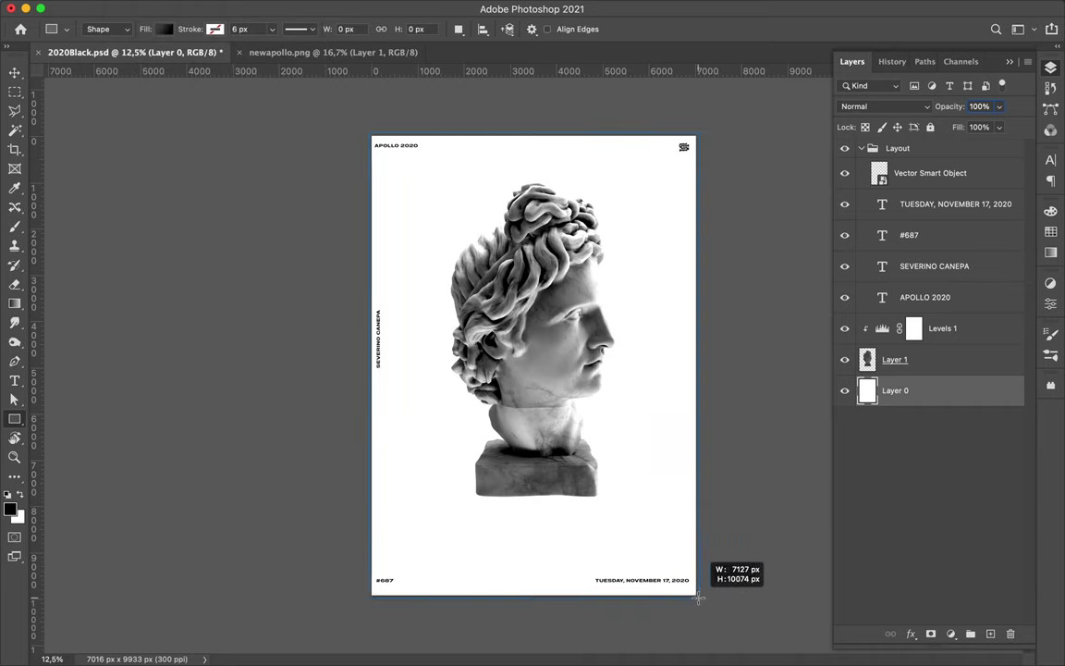
# - Change the rectangle's gradient colour stops to grey
pyautogui.click(164, 29)
pyautogui.click(255, 227)
pyautogui.doubleClick(256, 227)
pyautogui.click(438, 191)
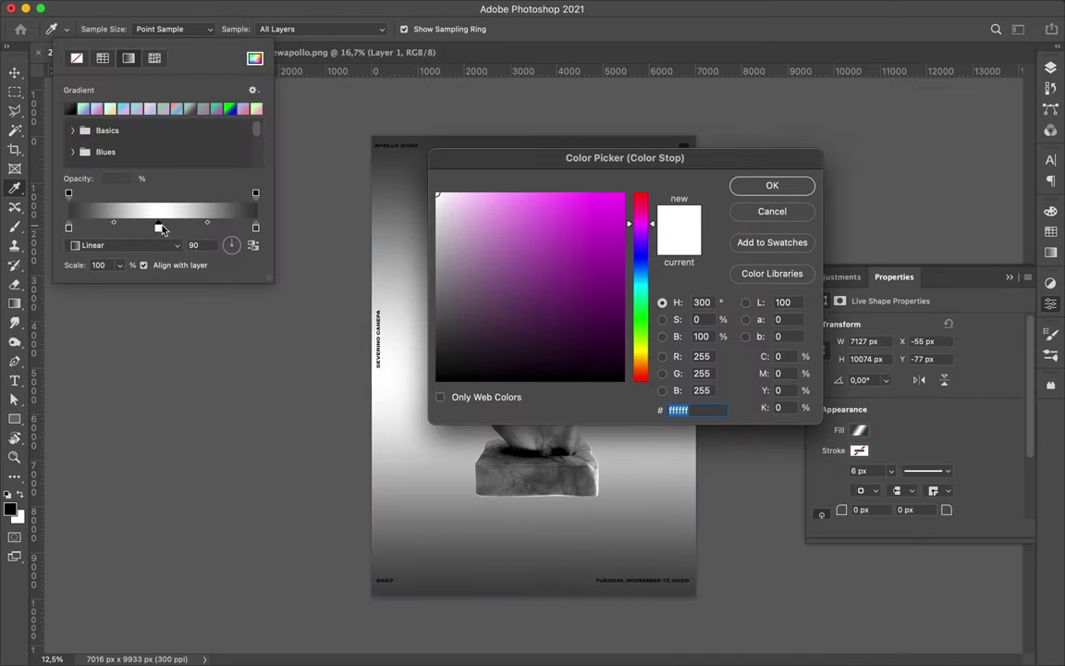
pyautogui.click(434, 275)
pyautogui.click(753, 183)
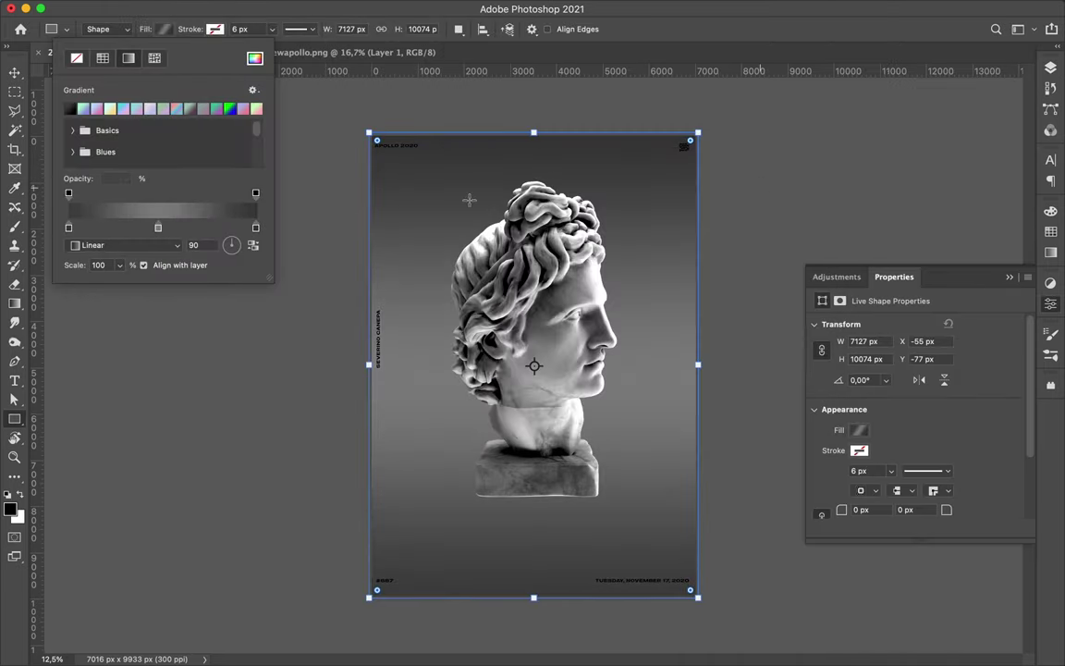
pyautogui.press('Escape')
# - Warp the gradient rectangle by pulling its corners and edges, then commit the warp
pyautogui.hotkey('ctrl', 't')
pyautogui.click(680, 29)
pyautogui.moveTo(369, 132); pyautogui.dragTo(347, 96)
pyautogui.moveTo(697, 132); pyautogui.dragTo(718, 82)
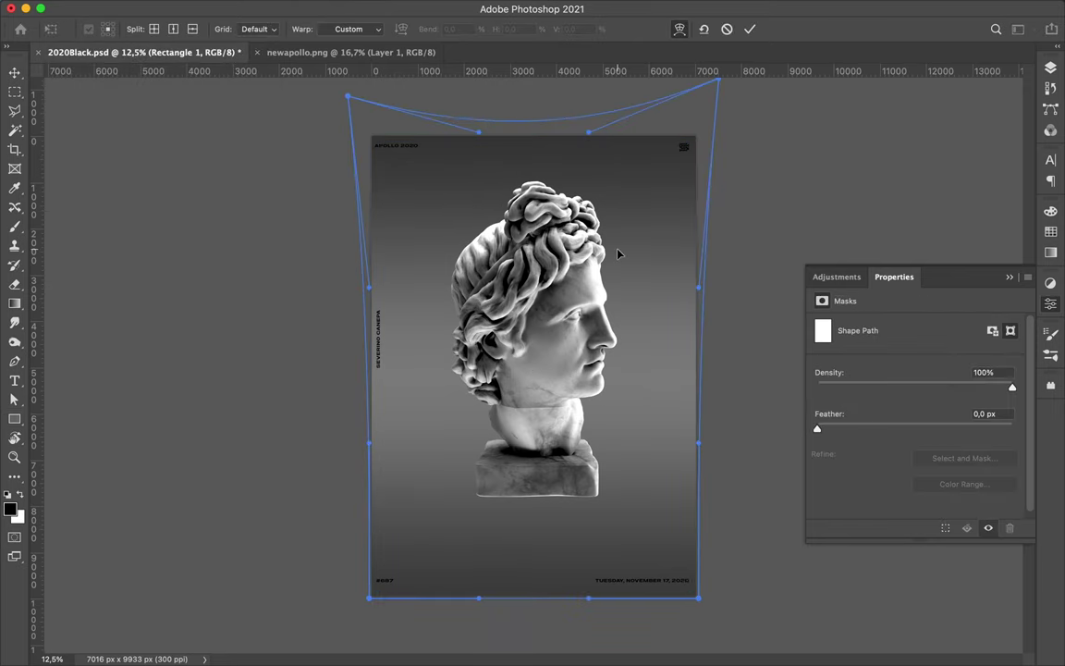
pyautogui.moveTo(589, 132); pyautogui.dragTo(576, 163)
pyautogui.moveTo(697, 288); pyautogui.dragTo(682, 326)
pyautogui.moveTo(369, 288); pyautogui.dragTo(366, 382)
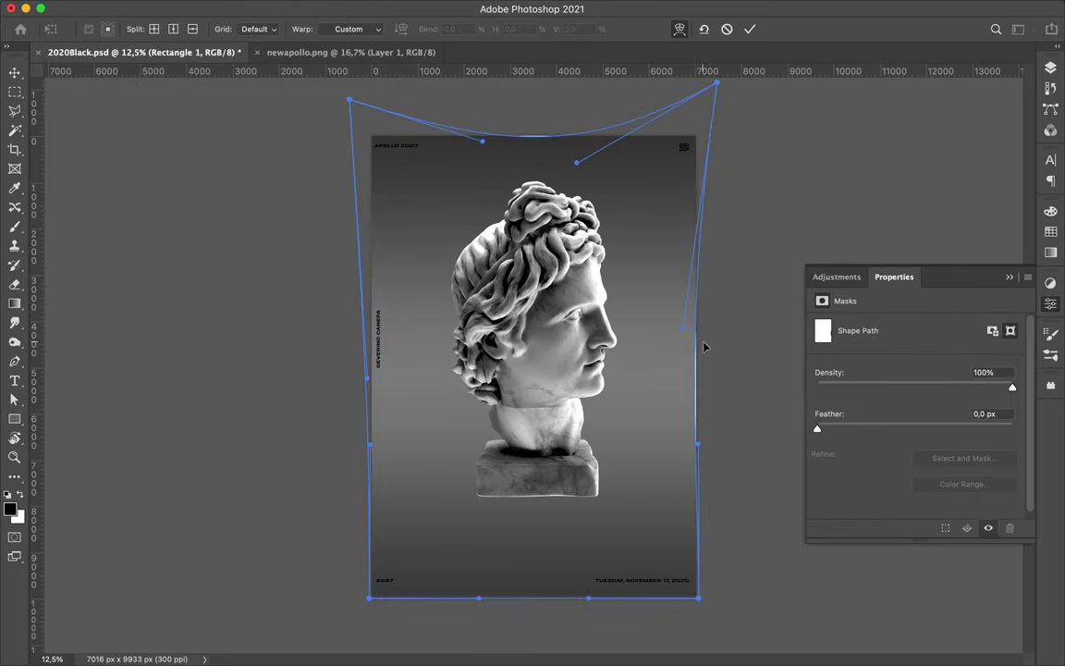
pyautogui.moveTo(589, 598)
pyautogui.mouseDown()
pyautogui.moveTo(587, 537)
pyautogui.moveTo(613, 618)
pyautogui.mouseUp()
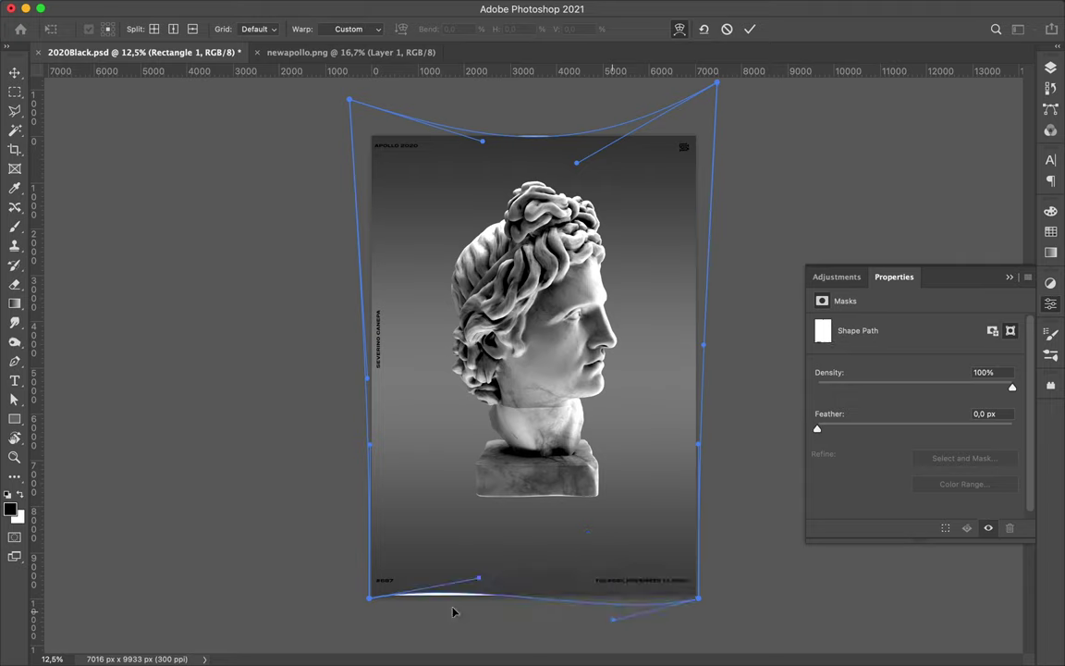
pyautogui.press('Return')
pyautogui.press('a')
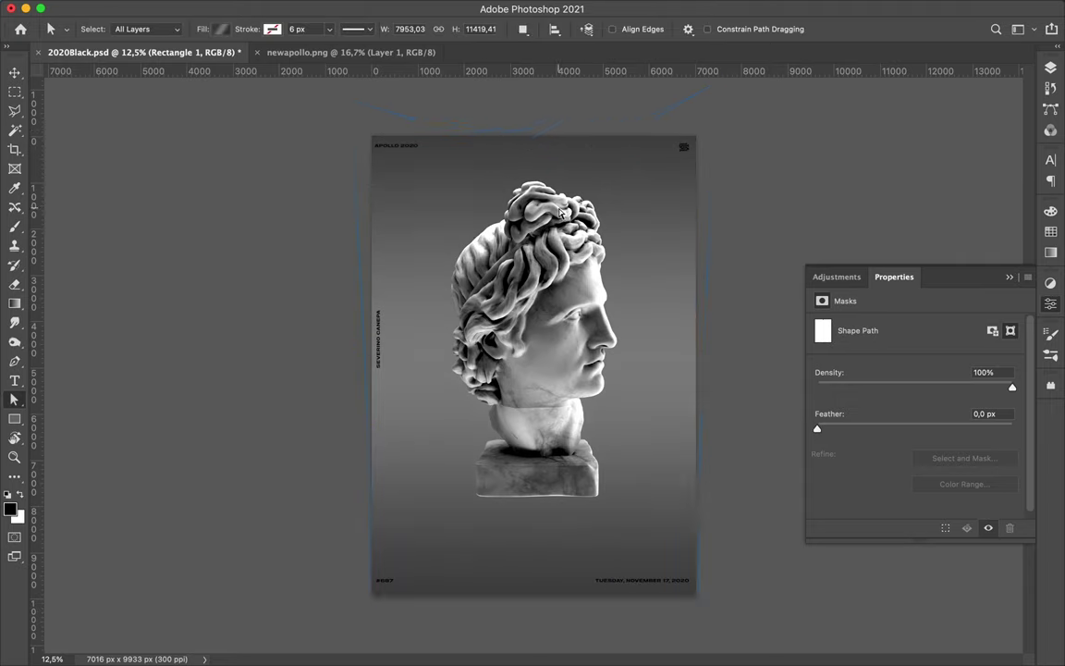
pyautogui.press('v')
pyautogui.moveTo(612, 215); pyautogui.dragTo(637, 182)
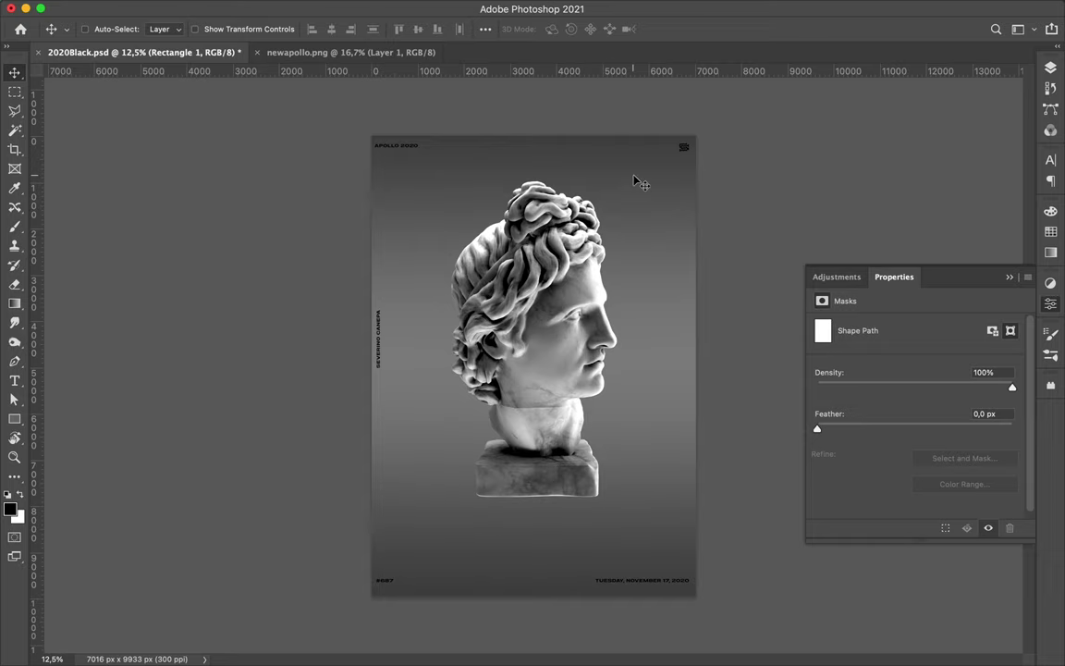
# - Make the text layers from the date through APOLLO 2020 pure white
pyautogui.click(1048, 74)
pyautogui.click(935, 204)
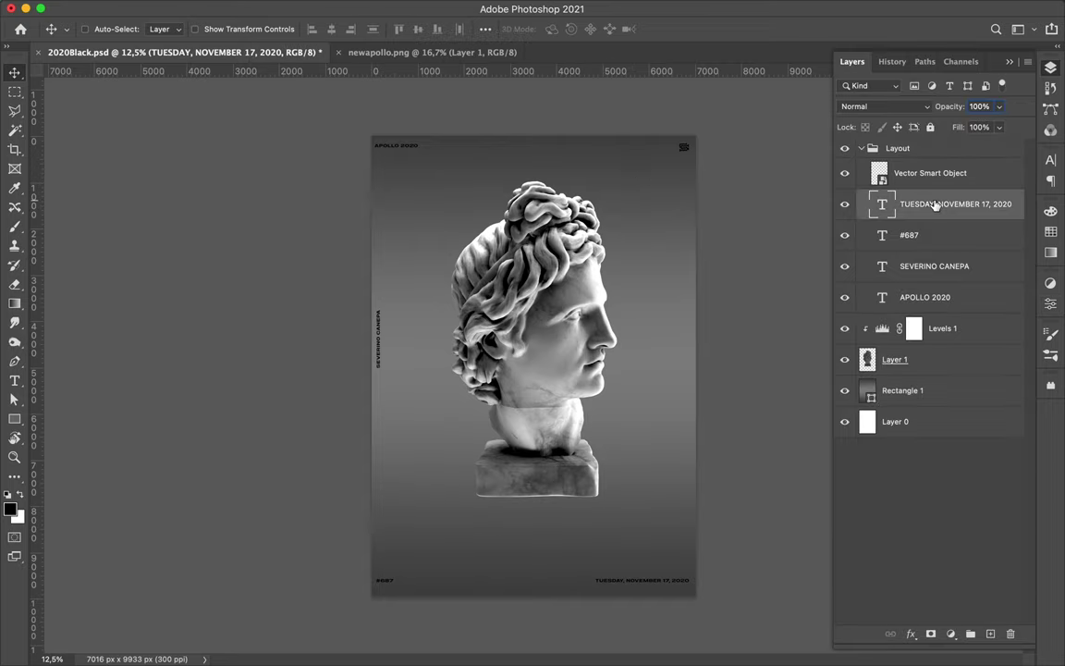
pyautogui.keyDown('shift'); pyautogui.click(923, 297); pyautogui.keyUp('shift')
pyautogui.click(1050, 159)
pyautogui.click(1007, 247)
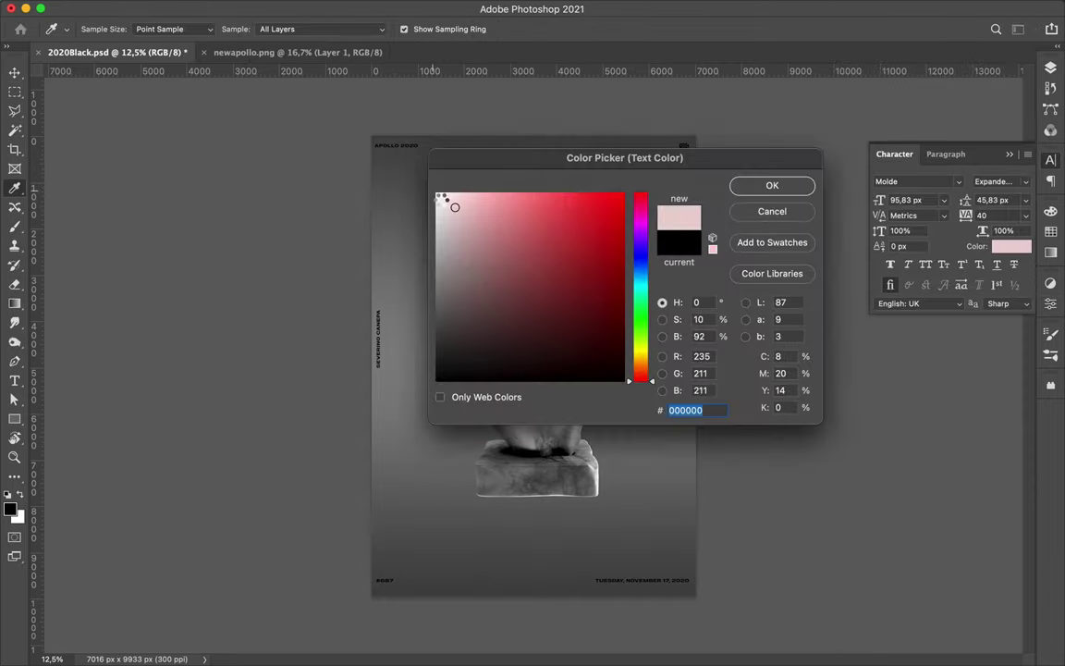
pyautogui.moveTo(452, 204); pyautogui.dragTo(436, 194)
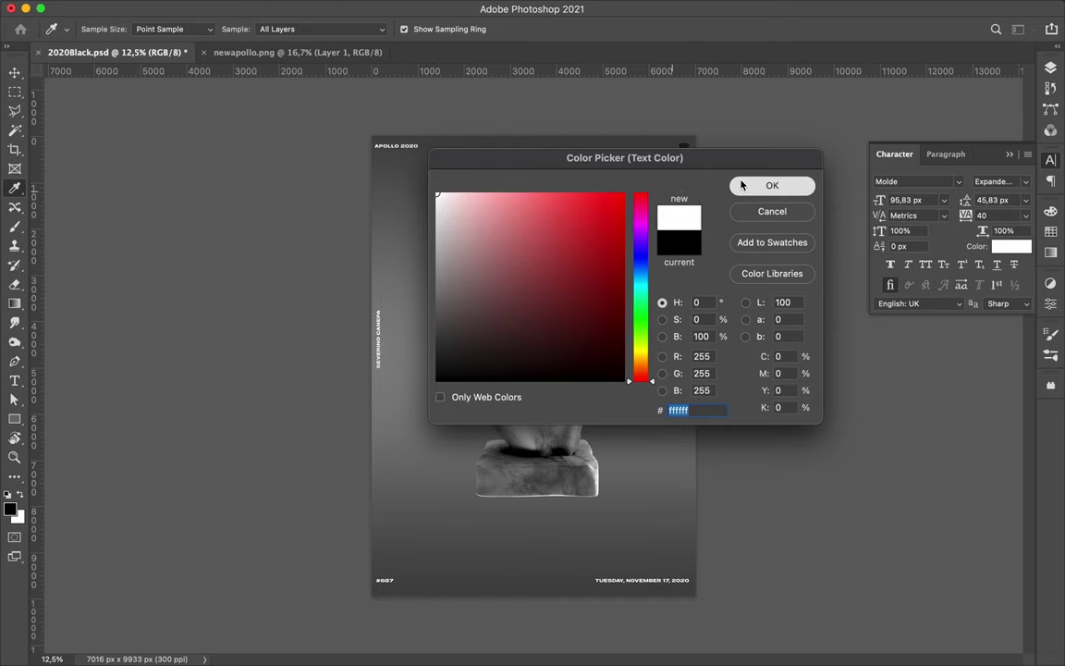
pyautogui.click(743, 186)
# - Add a new empty layer, delete the Vector Smart Object, and merge Layer 1 into Levels 1
pyautogui.press('F7')
pyautogui.hotkey('ctrl', 'shift', 'alt', 'n')
pyautogui.press('b')
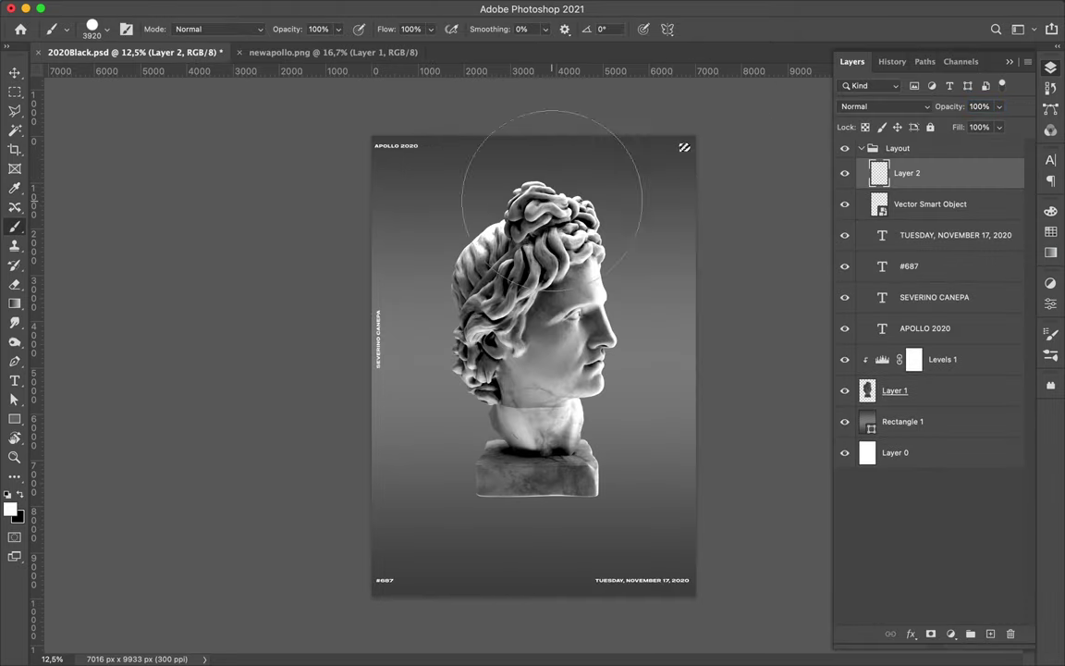
pyautogui.press('m')
pyautogui.click(962, 204)
pyautogui.press('Delete')
pyautogui.keyDown('shift'); pyautogui.click(882, 361); pyautogui.keyUp('shift')
pyautogui.hotkey('ctrl', 'e')
# - Cut a diagonal slice of hair onto its own layer and shift it up-left
pyautogui.scroll(3, 541, 321)
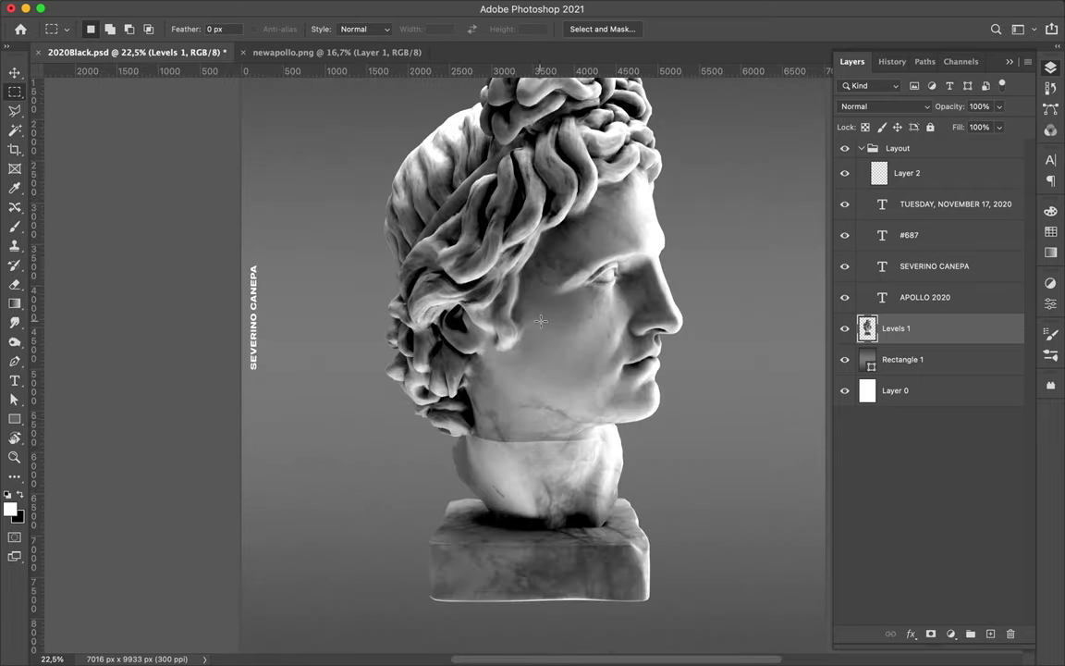
pyautogui.press('l')
pyautogui.click(605, 195)
pyautogui.click(599, 254)
pyautogui.click(389, 161)
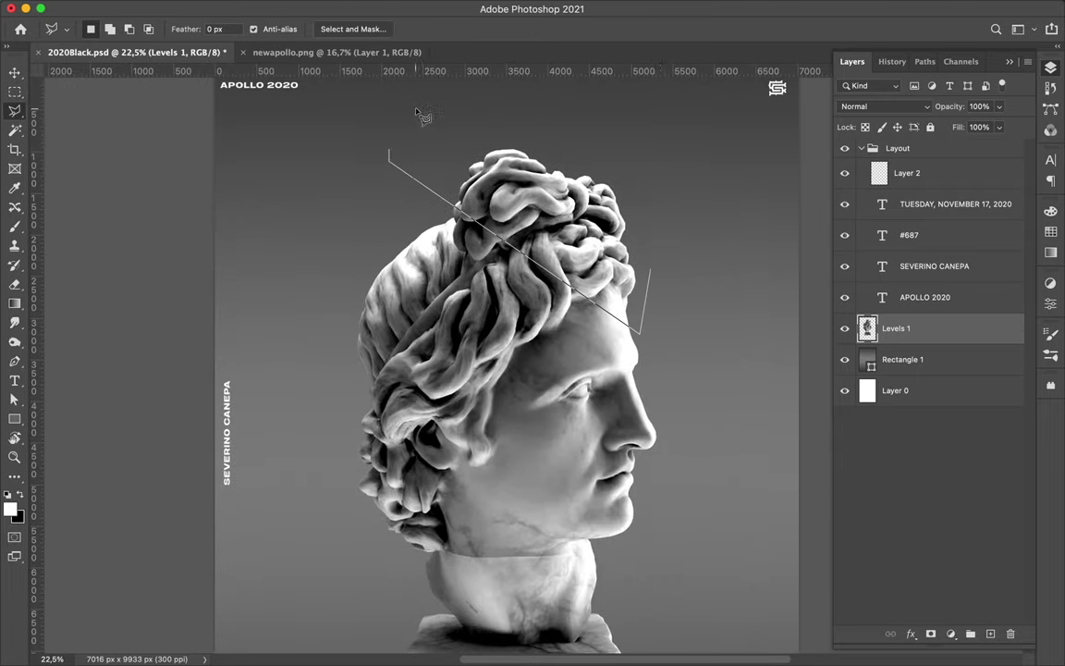
pyautogui.hotkey('ctrl', 'shift', 'j')
pyautogui.press('v')
pyautogui.moveTo(601, 259); pyautogui.dragTo(560, 222)
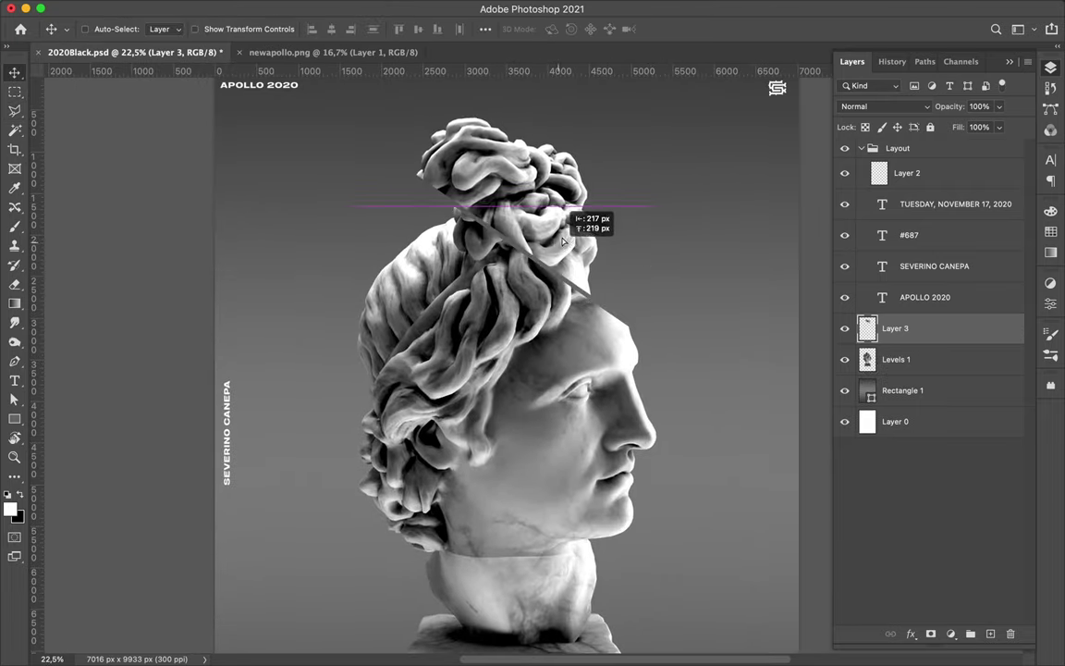
# - Cut a slice across the base onto its own layer and shift it down
pyautogui.scroll(-3, 514, 248)
pyautogui.press('l')
pyautogui.click(371, 573)
pyautogui.click(426, 617)
pyautogui.click(646, 595)
pyautogui.doubleClick(615, 417)
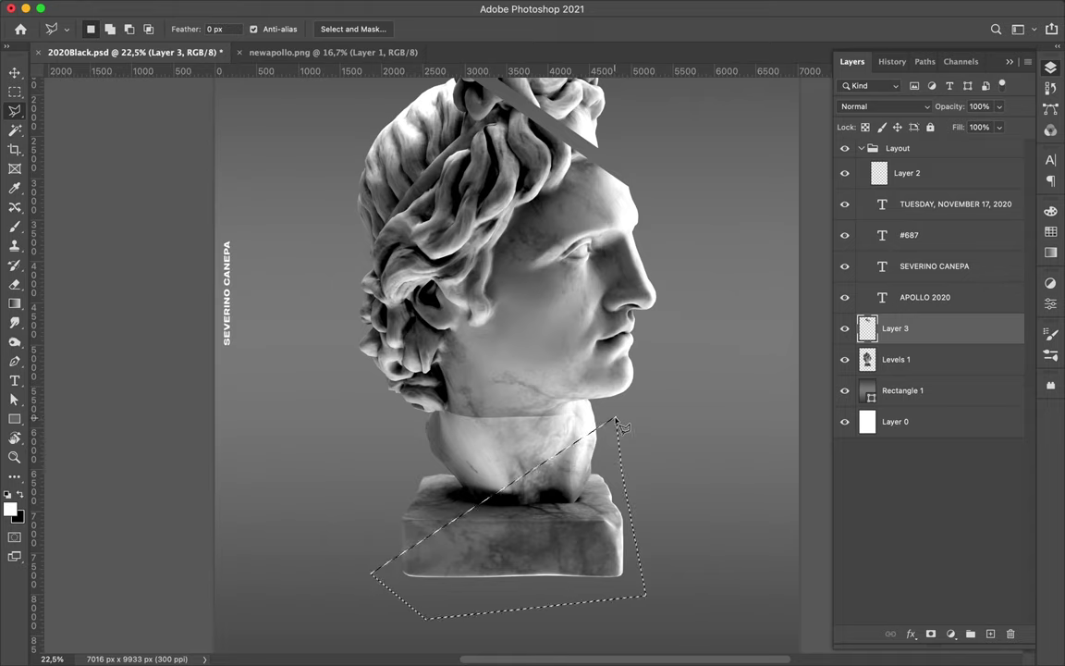
pyautogui.click(905, 361)
pyautogui.hotkey('ctrl', 'shift', 'j')
pyautogui.press('v')
pyautogui.moveTo(508, 437); pyautogui.dragTo(545, 472)
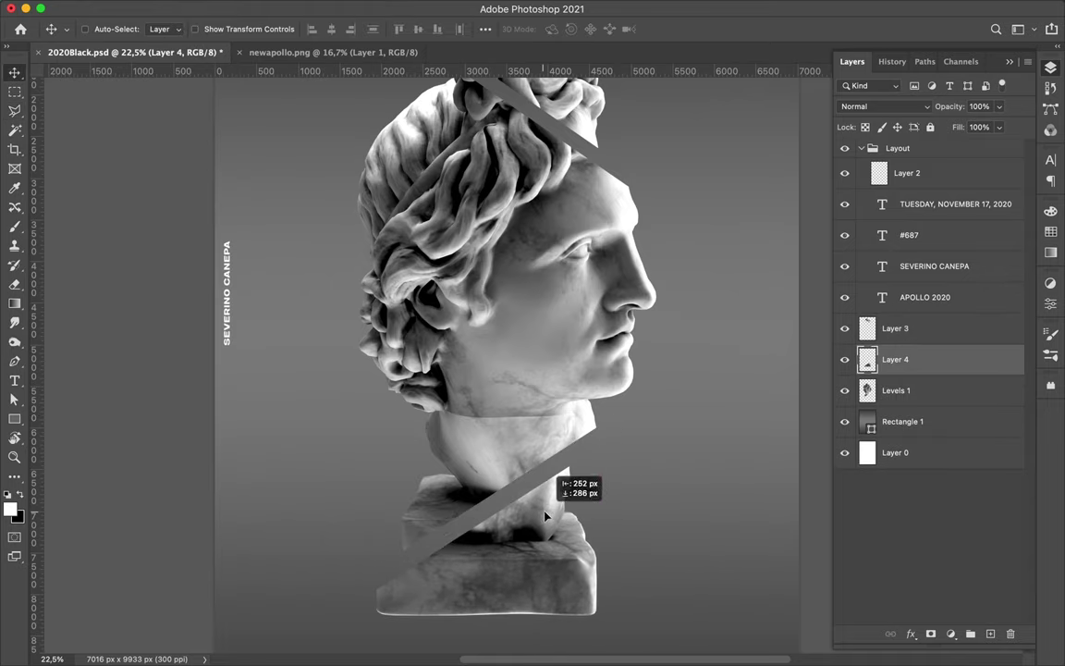
# - Cut another diagonal hair slice onto a new layer and offset it upward
pyautogui.scroll(3, 545, 511)
pyautogui.scroll(-1, 546, 518)
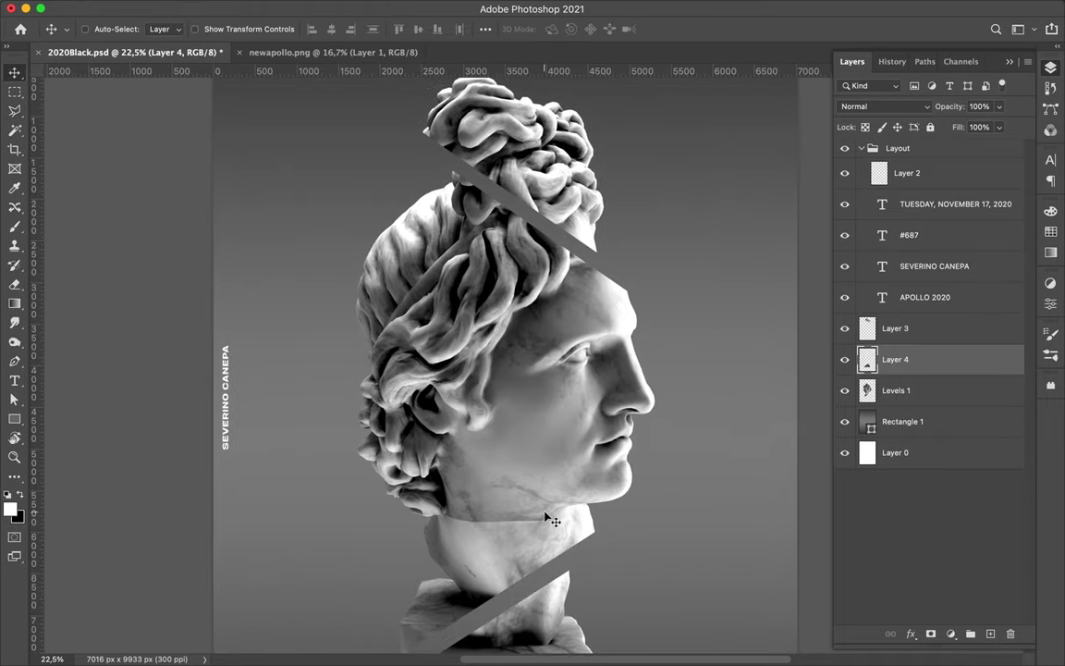
pyautogui.press('l')
pyautogui.click(559, 240)
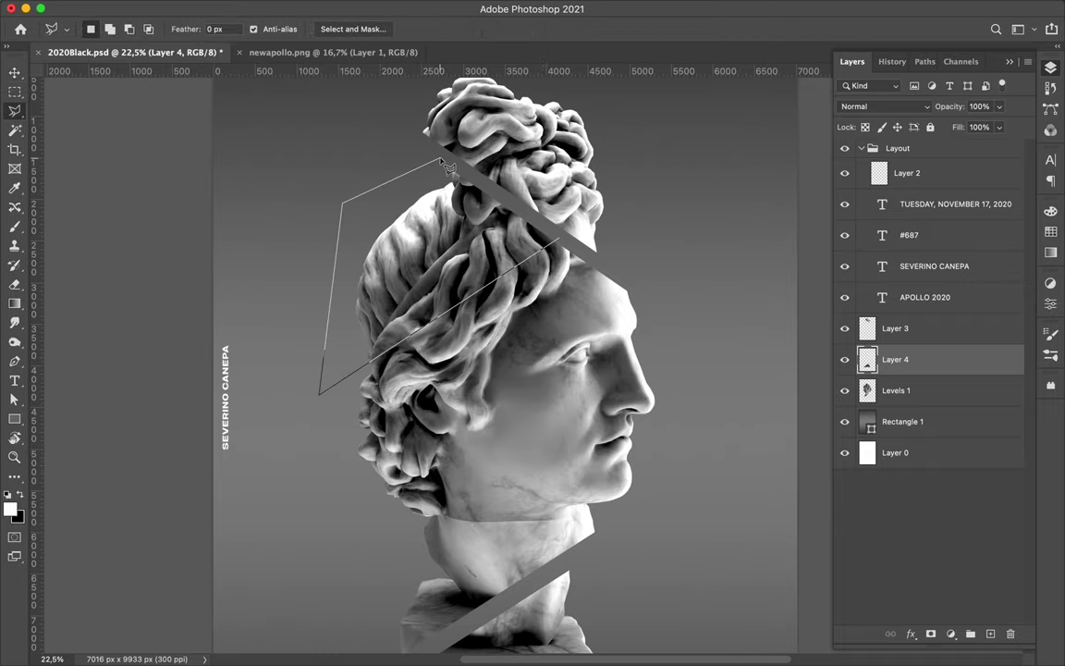
pyautogui.doubleClick(447, 166)
pyautogui.click(970, 389)
pyautogui.hotkey('ctrl', 'shift', 'j')
pyautogui.press('v')
pyautogui.moveTo(431, 322); pyautogui.dragTo(431, 245)
pyautogui.click(895, 329)
pyautogui.moveTo(481, 185); pyautogui.dragTo(517, 148)
# - Cut a slice across the hair and neck onto a new layer and shift it left
pyautogui.scroll(-3, 560, 380)
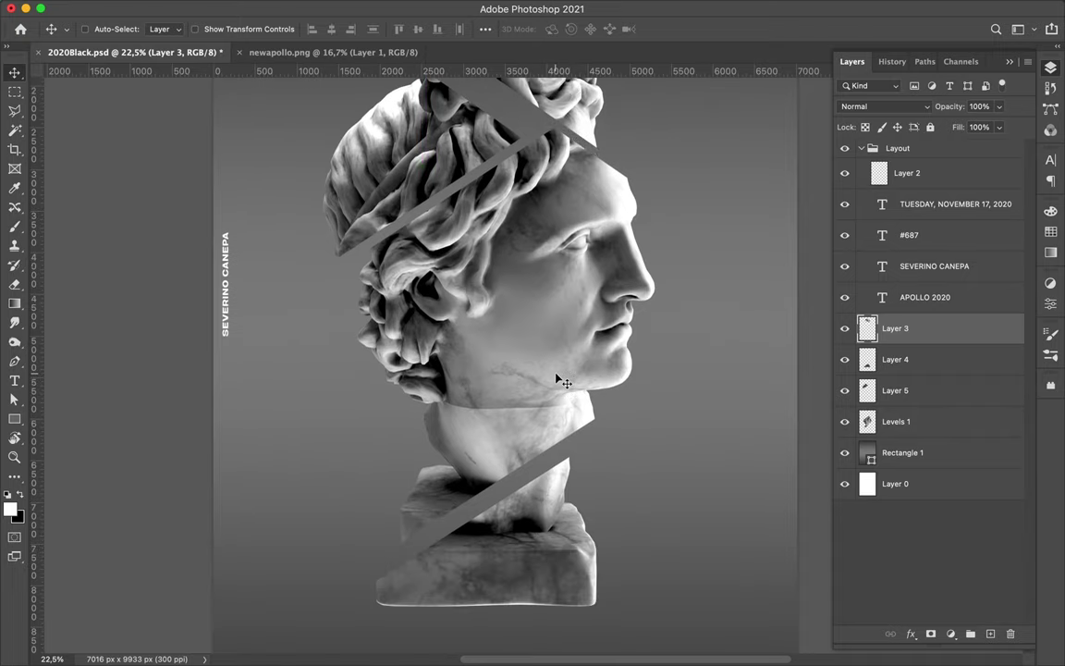
pyautogui.press('l')
pyautogui.click(356, 287)
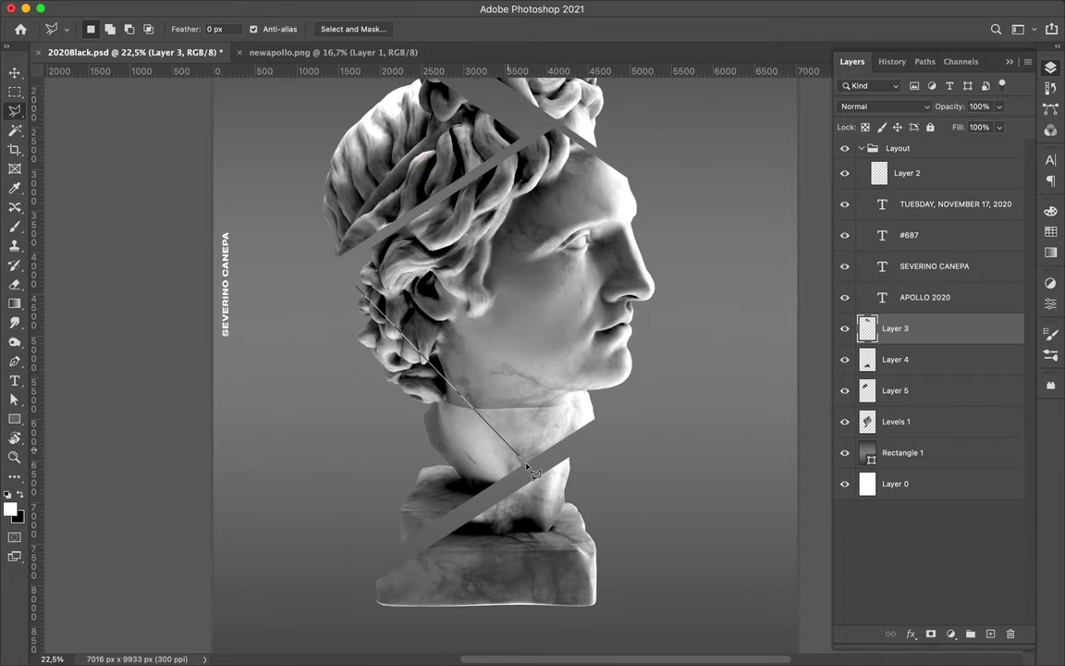
pyautogui.click(941, 421)
pyautogui.hotkey('ctrl', 'shift', 'j')
pyautogui.press('v')
pyautogui.moveTo(517, 463); pyautogui.dragTo(458, 397)
# - Shift the main face slice to the right
pyautogui.keyDown('ctrl'); pyautogui.click(476, 521); pyautogui.keyUp('ctrl')
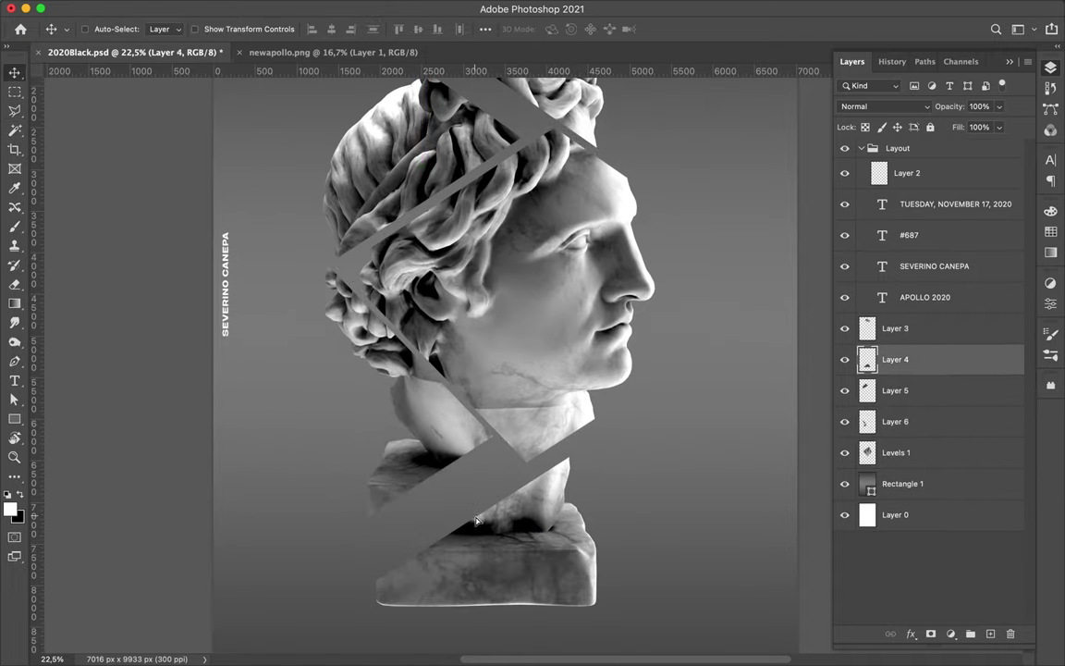
pyautogui.moveTo(476, 521); pyautogui.dragTo(623, 458)
pyautogui.scroll(-2, 623, 458)
pyautogui.scroll(-1, 617, 458)
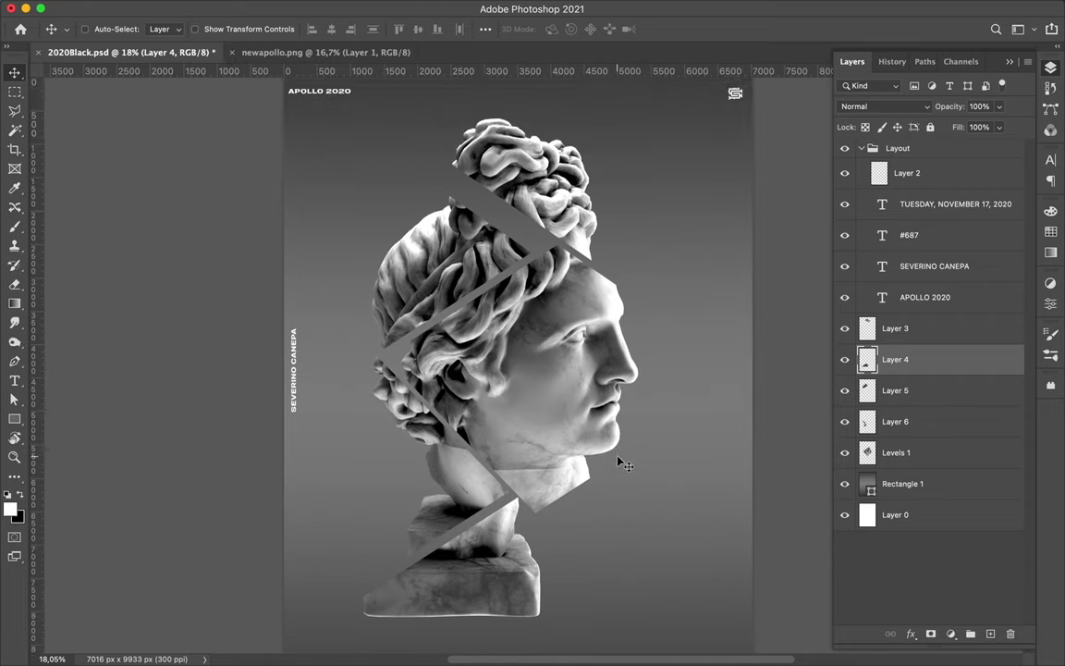
pyautogui.click(895, 452)
# - Copy a circle from the cheek onto a new layer and move it to the mouth
pyautogui.press('u')
pyautogui.press('m')
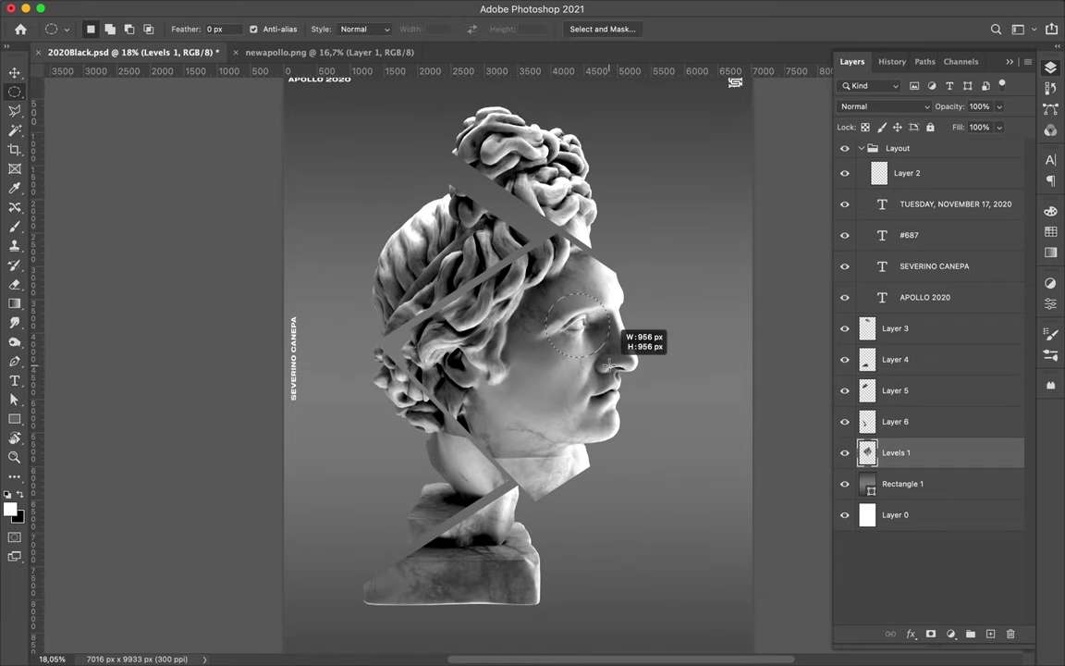
pyautogui.moveTo(608, 363)
pyautogui.mouseDown()
pyautogui.moveTo(620, 402)
pyautogui.moveTo(629, 345)
pyautogui.mouseUp()
pyautogui.hotkey('ctrl', 'j')
pyautogui.press('v')
pyautogui.moveTo(558, 367); pyautogui.dragTo(581, 399)
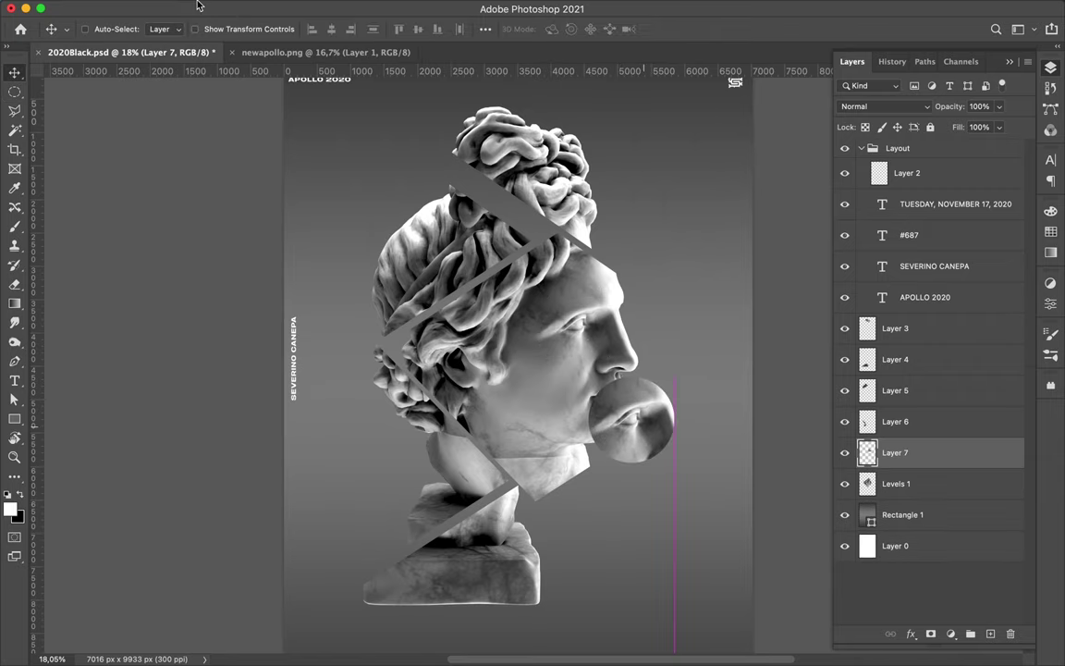
# - Draw a green-to-pink gradient square over the mouth circle and clip it to the circle
pyautogui.press('u')
pyautogui.click(164, 28)
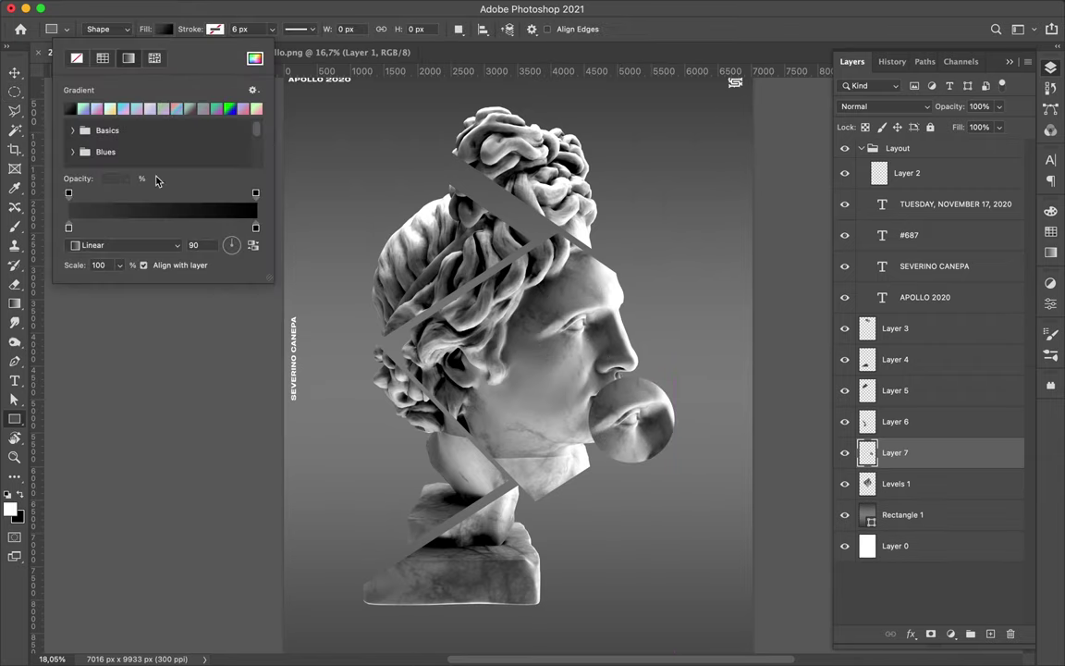
pyautogui.click(146, 154)
pyautogui.click(115, 150)
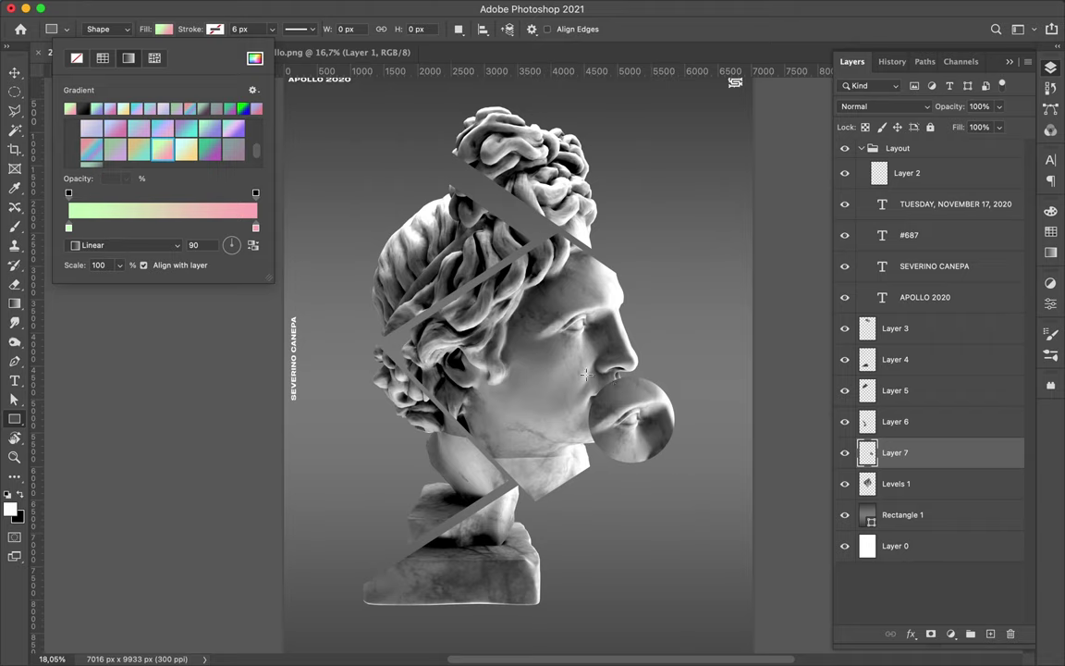
pyautogui.moveTo(585, 374); pyautogui.dragTo(680, 467)
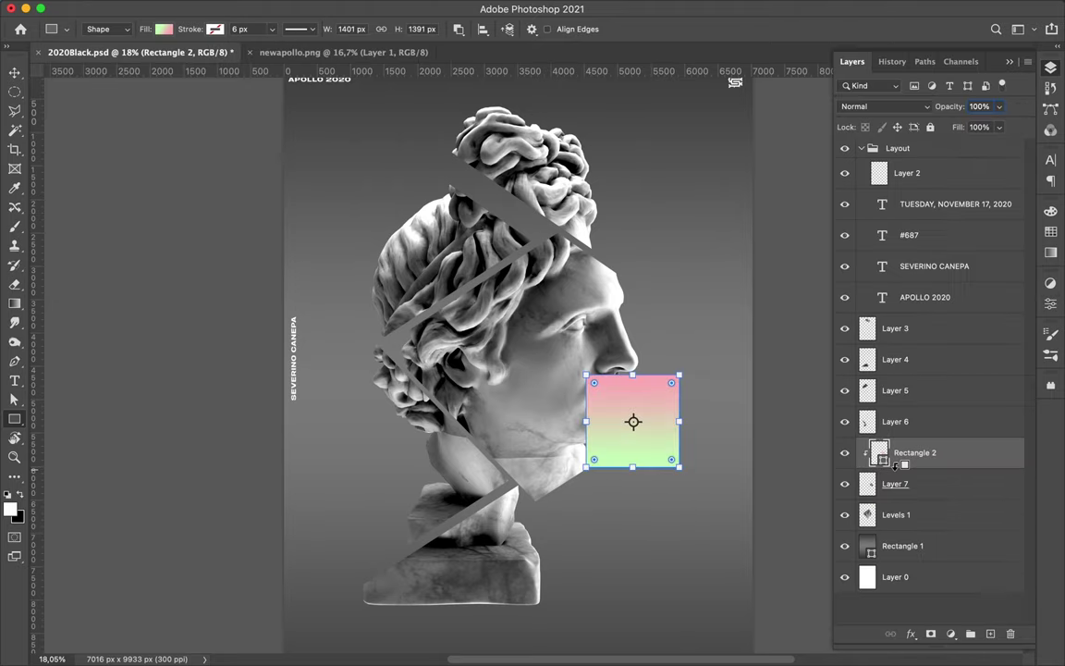
pyautogui.keyDown('alt'); pyautogui.click(896, 465); pyautogui.keyUp('alt')
pyautogui.click(952, 633)
pyautogui.press('Escape')
# - Set the gradient to Color blend, move the circle onto the hair, and place Layer 5 below Layer 7
pyautogui.click(885, 106)
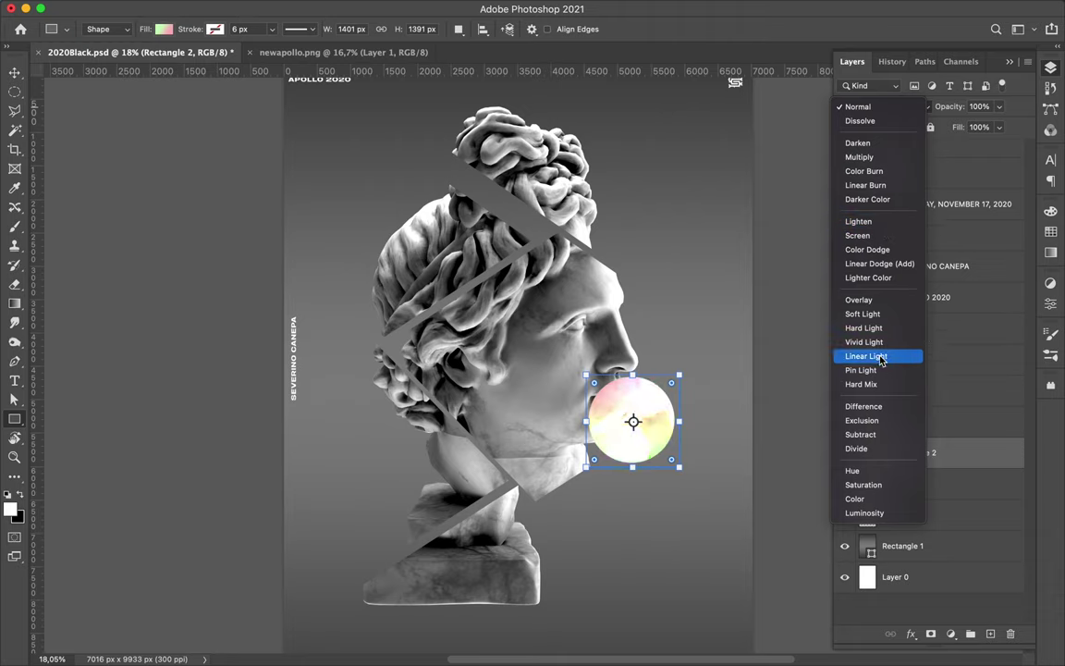
pyautogui.click(864, 498)
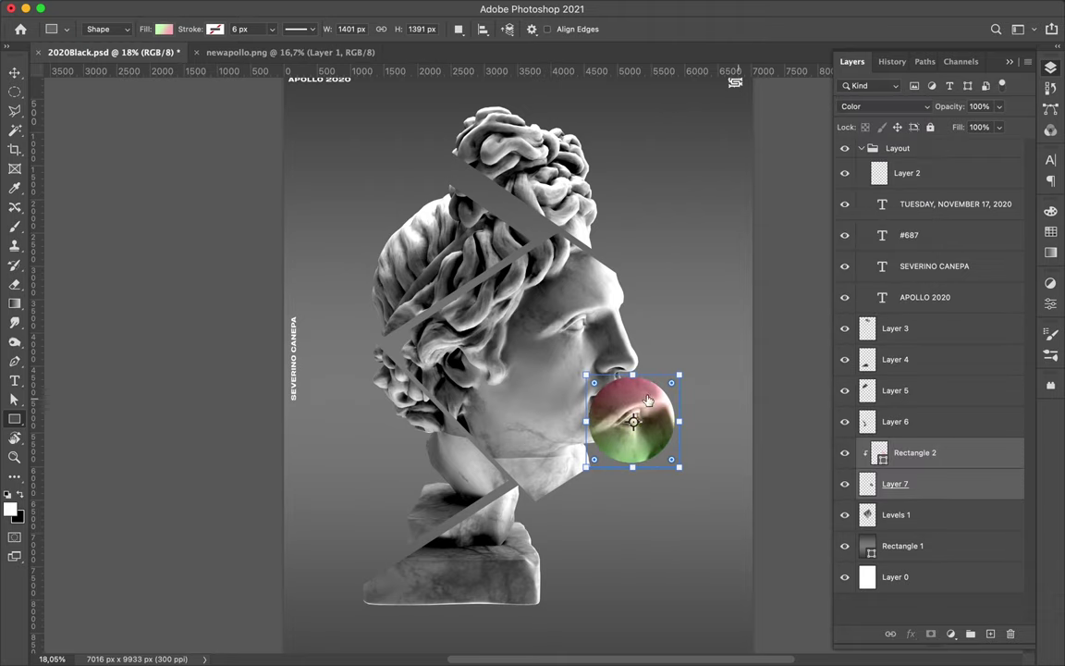
pyautogui.press('v')
pyautogui.moveTo(648, 399); pyautogui.dragTo(454, 308)
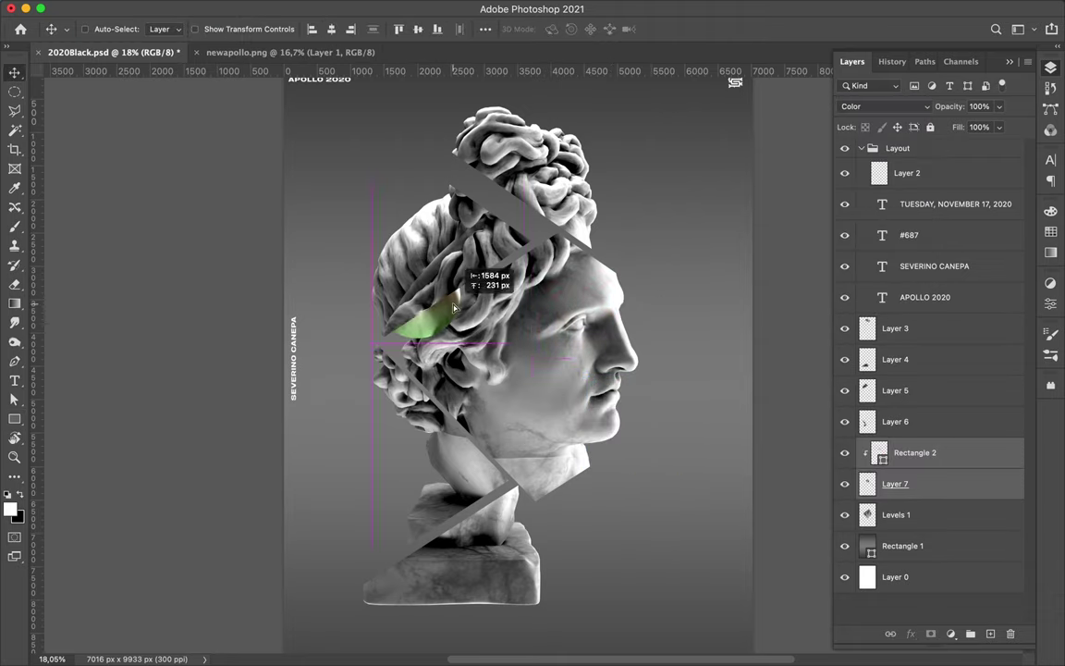
pyautogui.click(980, 390)
pyautogui.moveTo(943, 514); pyautogui.dragTo(938, 504)
# - Save, move Levels 1 and its circle above Layer 7, and nudge the circle up-right
pyautogui.hotkey('ctrl', 's')
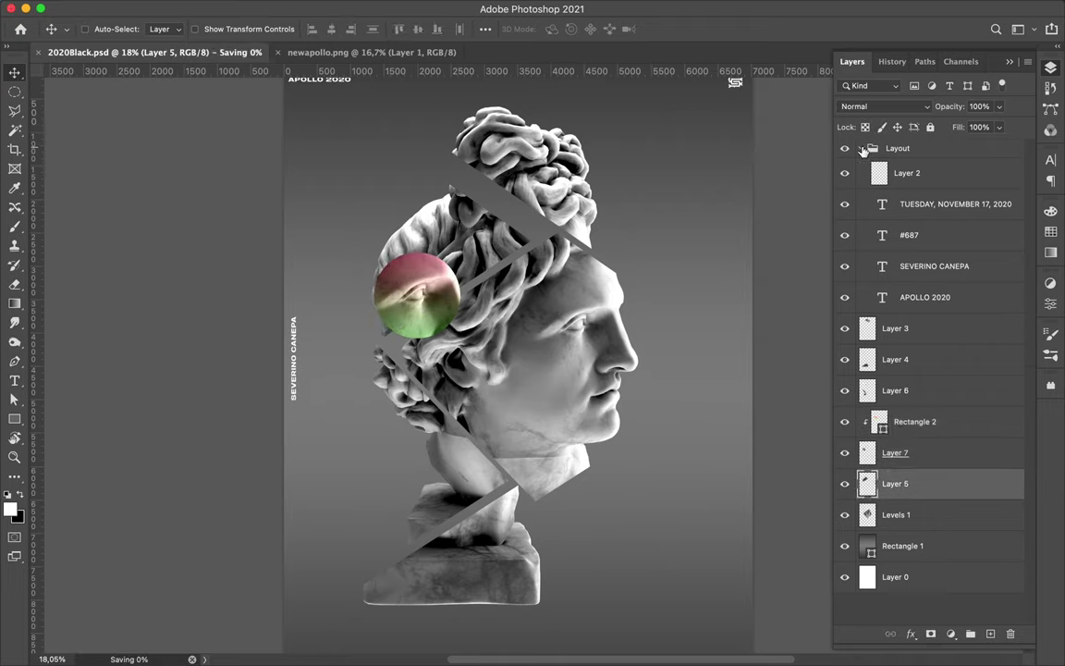
pyautogui.click(861, 148)
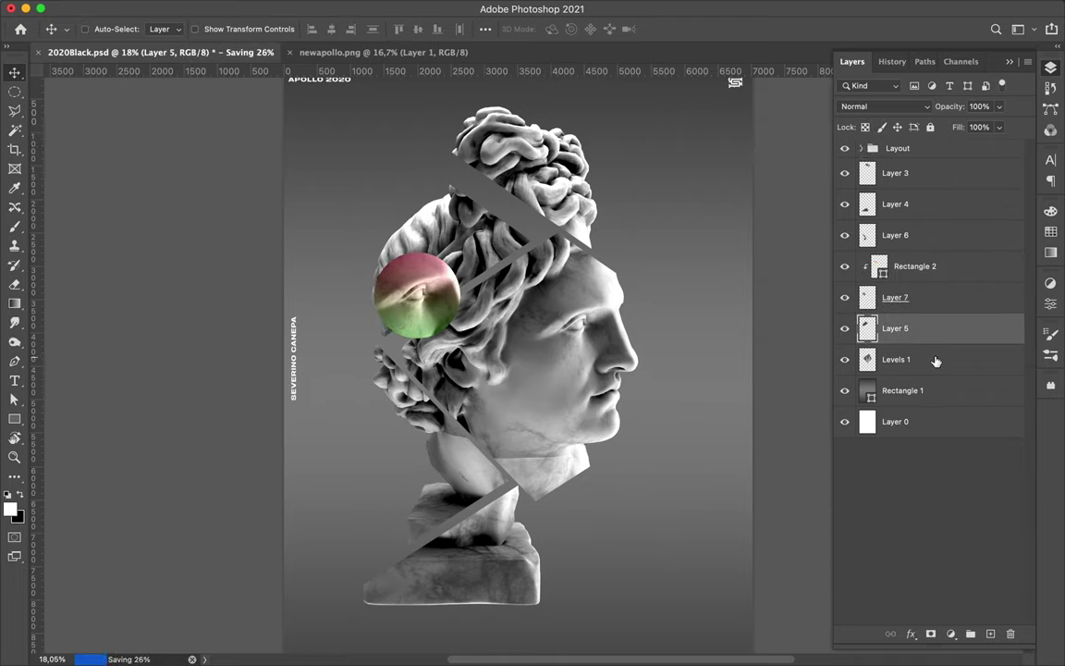
pyautogui.moveTo(908, 262); pyautogui.dragTo(908, 263)
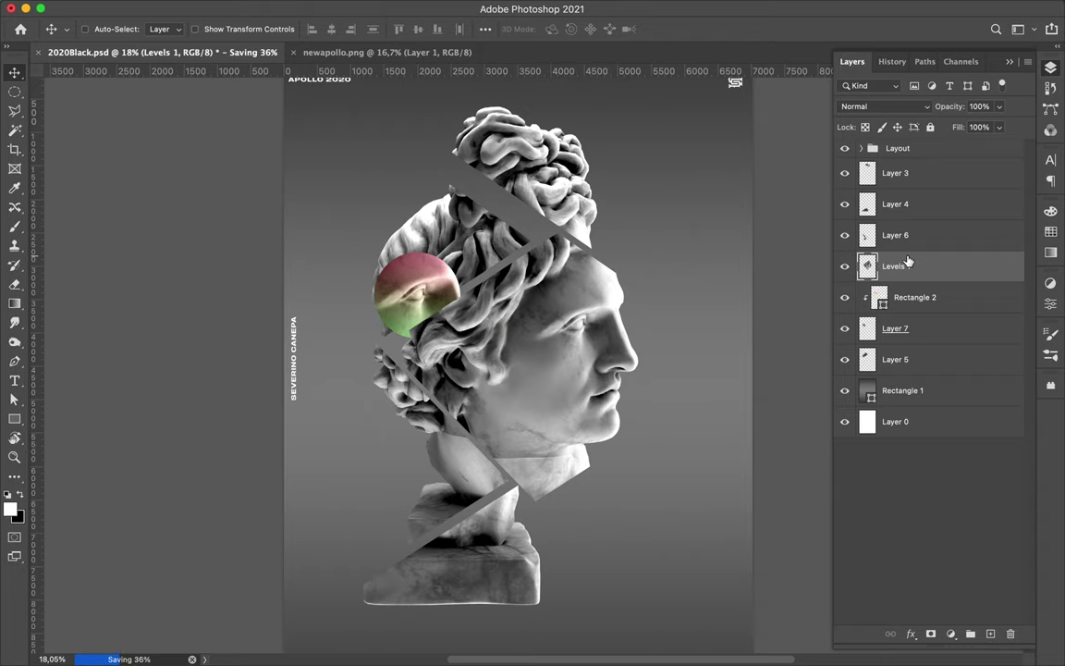
pyautogui.click(1005, 306)
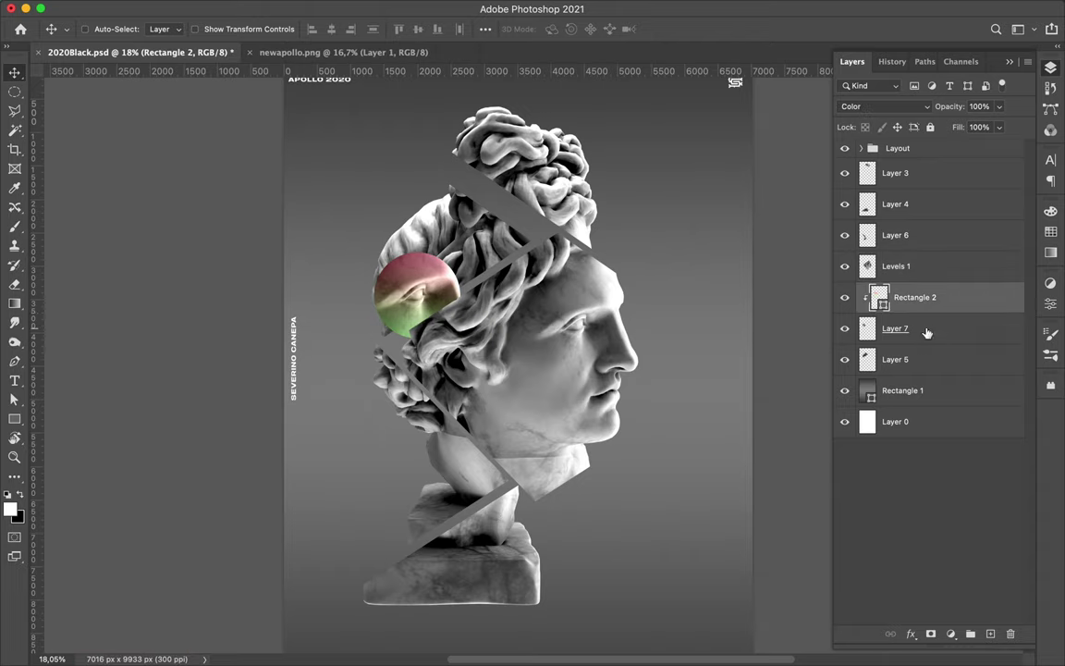
pyautogui.moveTo(416, 282); pyautogui.dragTo(427, 274)
# - Darken Rectangle 1 with a Levels adjustment on black and gamma, then merge it down
pyautogui.click(903, 390)
pyautogui.click(952, 633)
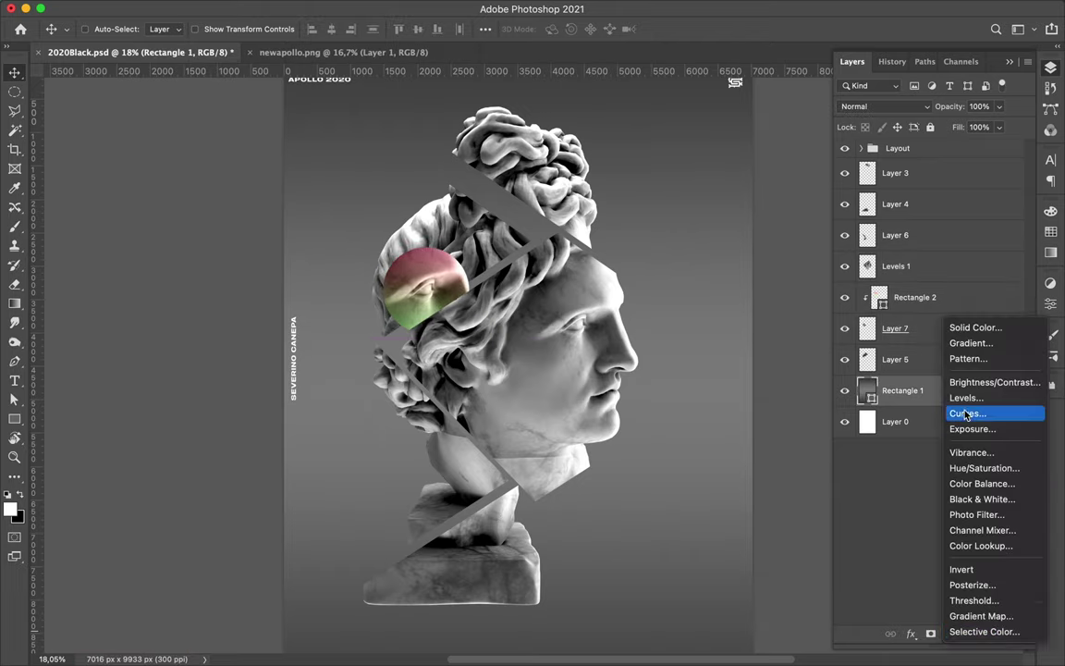
pyautogui.click(966, 397)
pyautogui.moveTo(837, 435); pyautogui.dragTo(870, 434)
pyautogui.moveTo(942, 434); pyautogui.dragTo(944, 440)
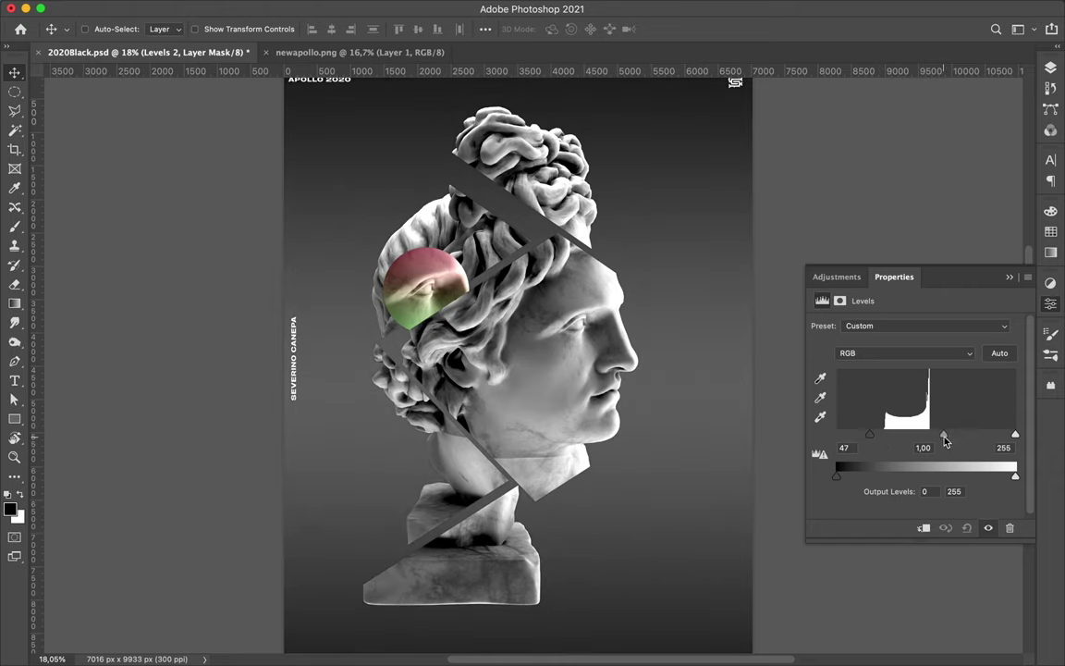
pyautogui.moveTo(865, 438); pyautogui.dragTo(851, 435)
pyautogui.moveTo(939, 435); pyautogui.dragTo(949, 435)
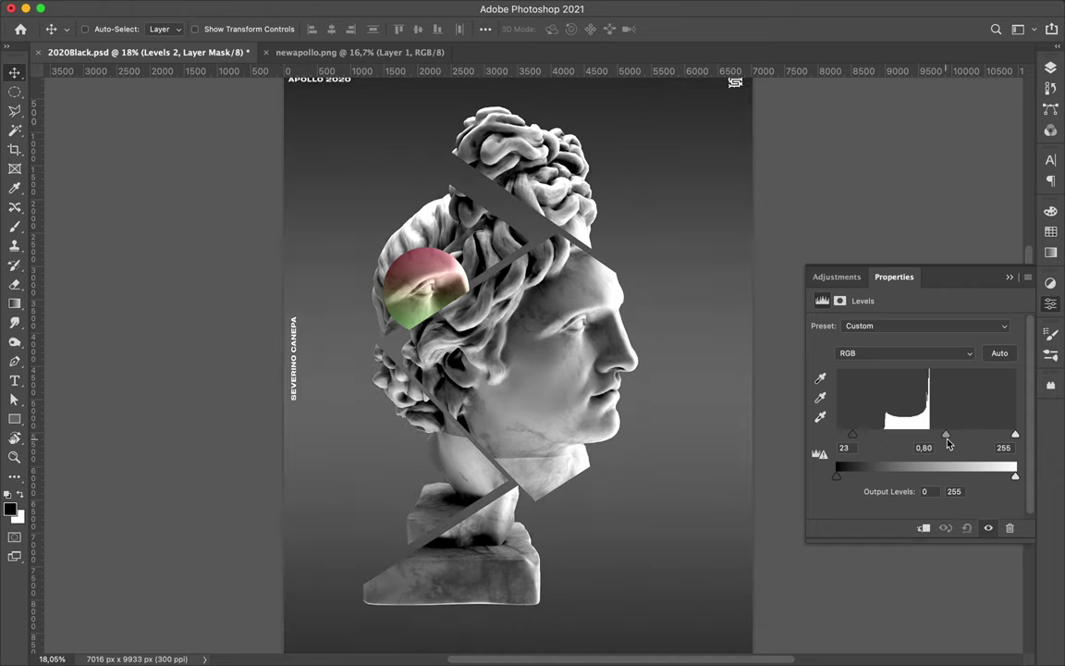
pyautogui.click(1050, 67)
pyautogui.click(867, 390)
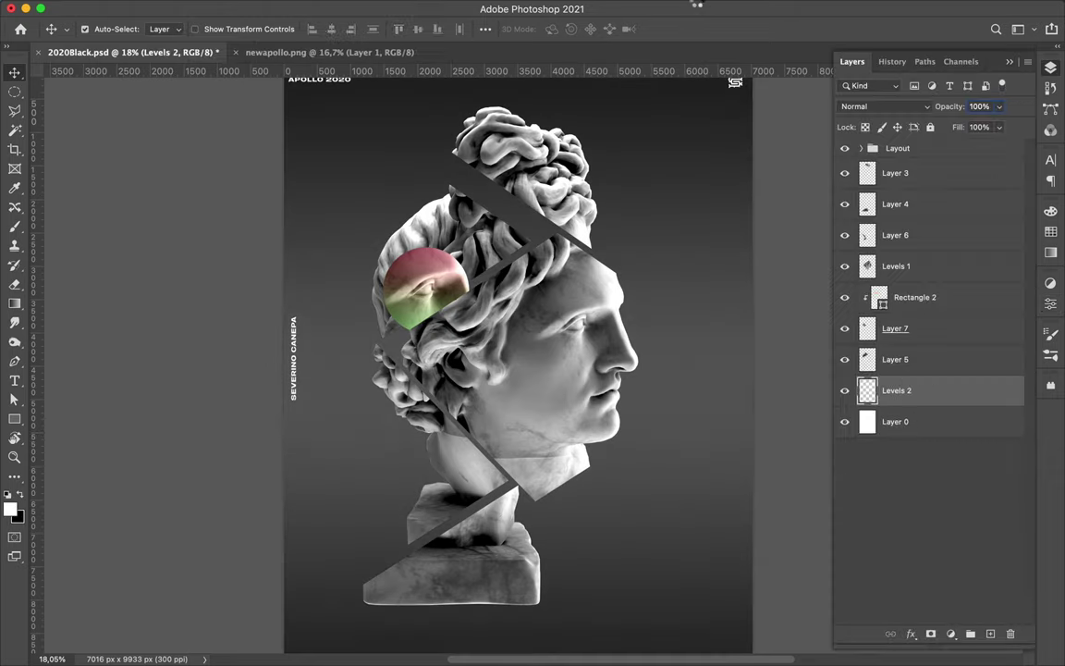
pyautogui.moveTo(904, 421); pyautogui.dragTo(604, 392)
# - Draw a pink-to-green bar below the chin, duplicate it, and scale both bars down offset
pyautogui.scroll(-2, 606, 393)
pyautogui.press('u')
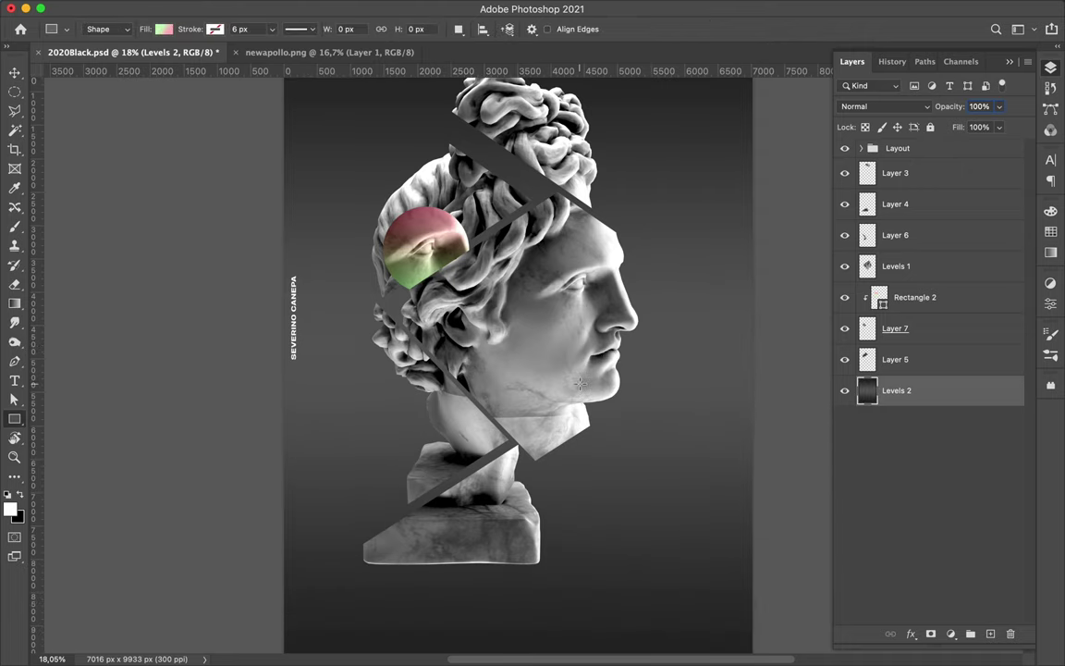
pyautogui.press('v')
pyautogui.moveTo(636, 476)
pyautogui.mouseDown()
pyautogui.moveTo(656, 442)
pyautogui.moveTo(620, 426)
pyautogui.moveTo(606, 439)
pyautogui.moveTo(620, 425)
pyautogui.moveTo(592, 439)
pyautogui.mouseUp()
pyautogui.hotkey('ctrl', 't')
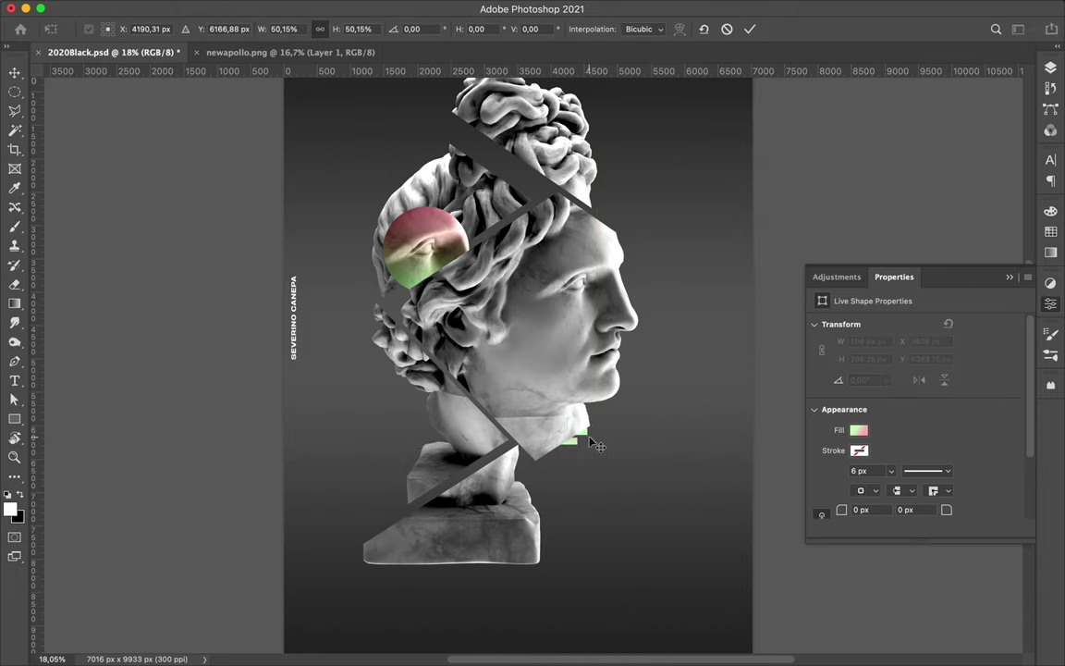
pyautogui.press('Return')
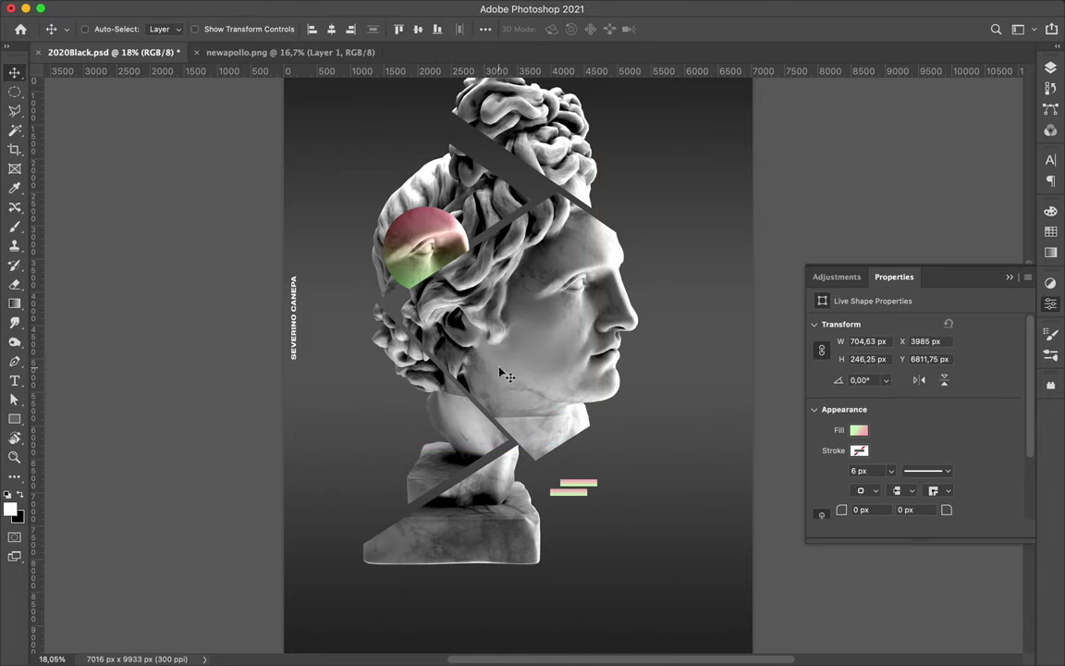
pyautogui.press('a')
pyautogui.click(220, 29)
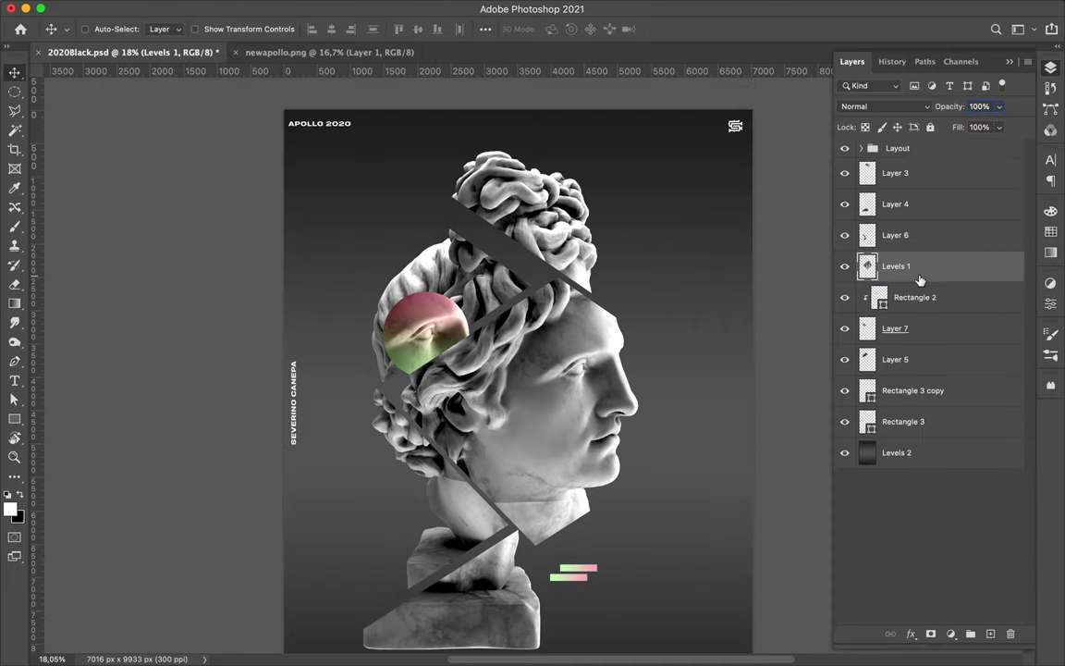
# - Draw a large gradient rectangle over the head, clipped to the face slice in Multiply
pyautogui.press('u')
pyautogui.moveTo(384, 274); pyautogui.dragTo(656, 552)
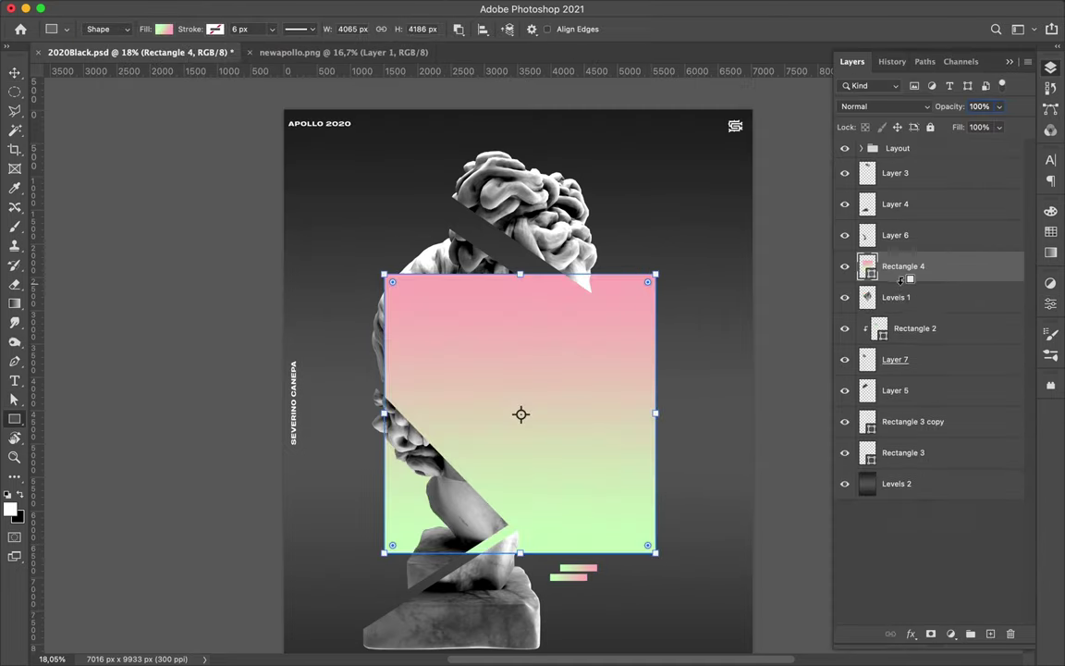
pyautogui.keyDown('alt'); pyautogui.click(899, 280); pyautogui.keyUp('alt')
pyautogui.click(883, 106)
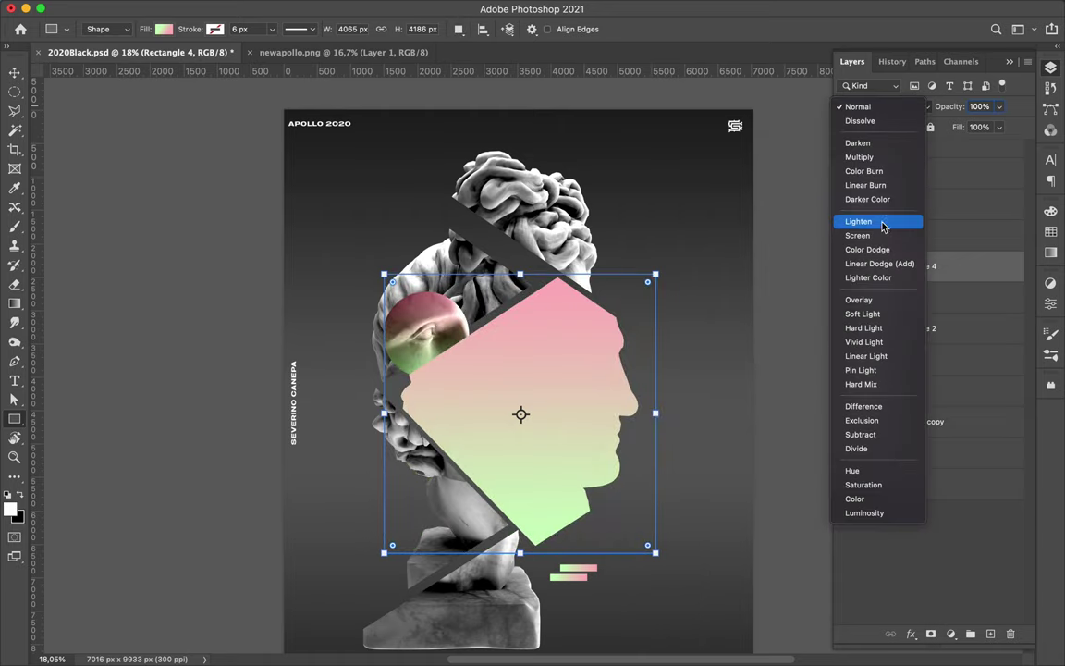
pyautogui.click(880, 163)
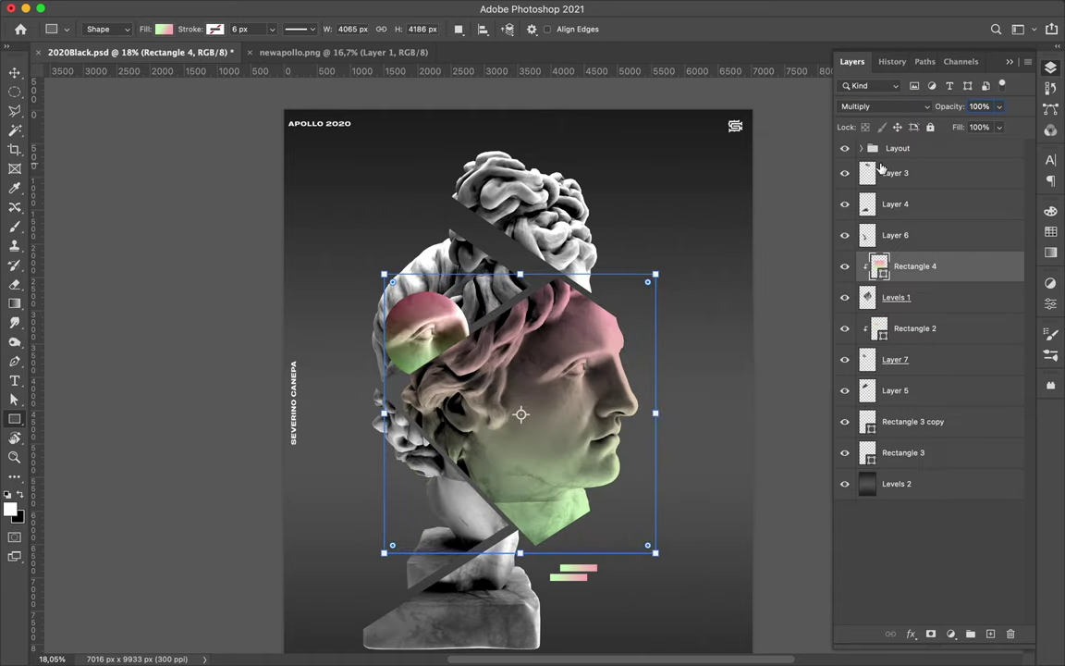
# - Switch the tint's blend mode to Color and duplicate Levels 1 above Rectangle 4
pyautogui.press('a')
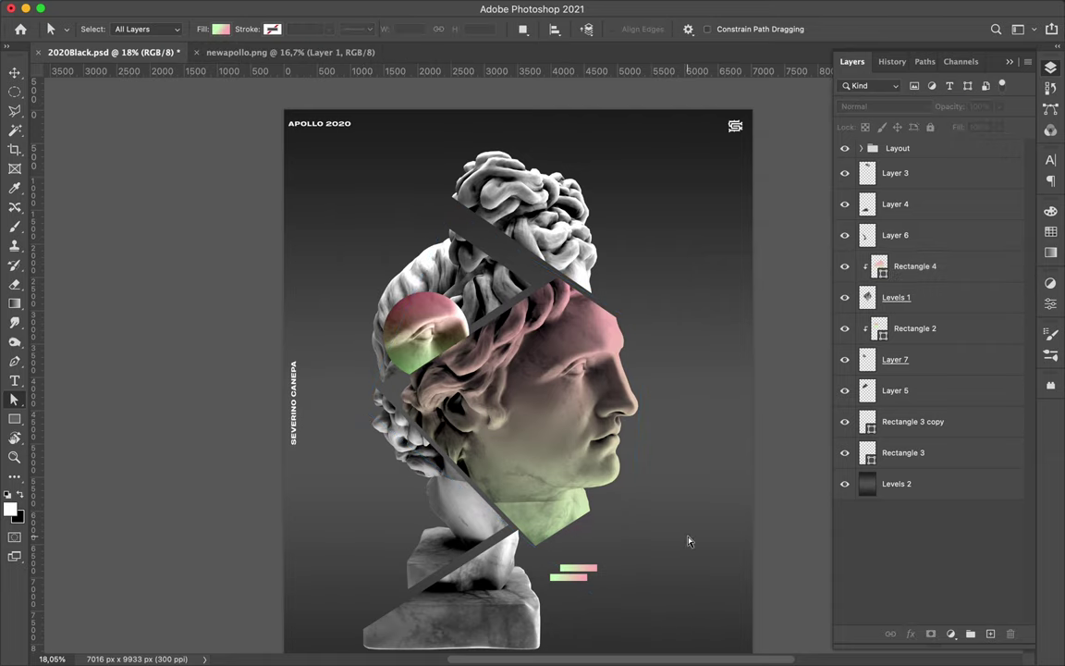
pyautogui.click(906, 107)
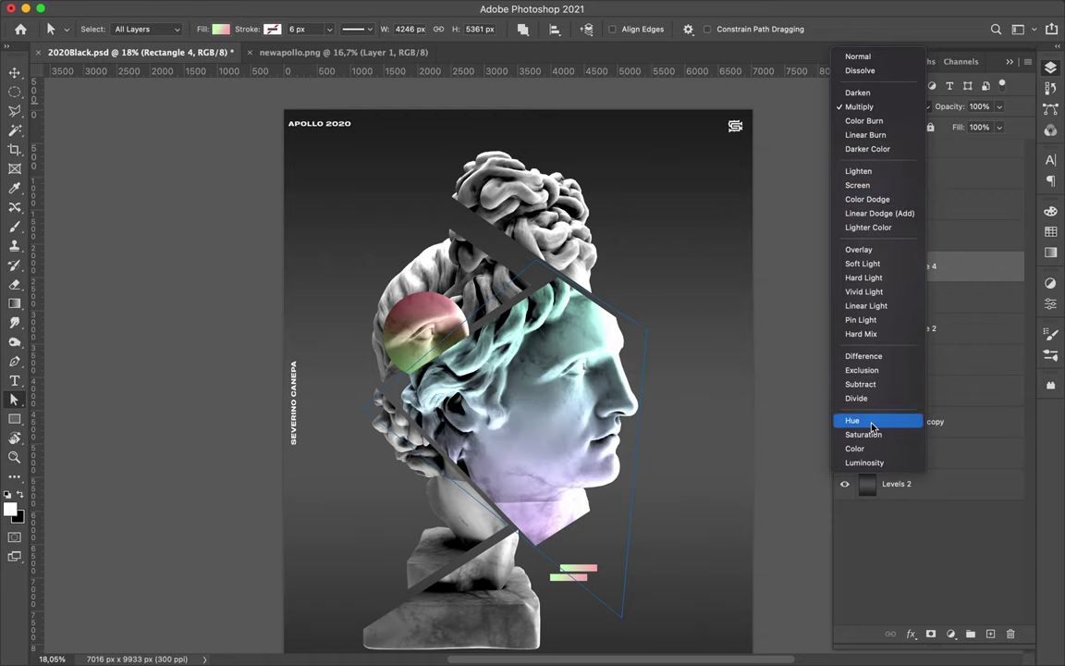
pyautogui.click(860, 449)
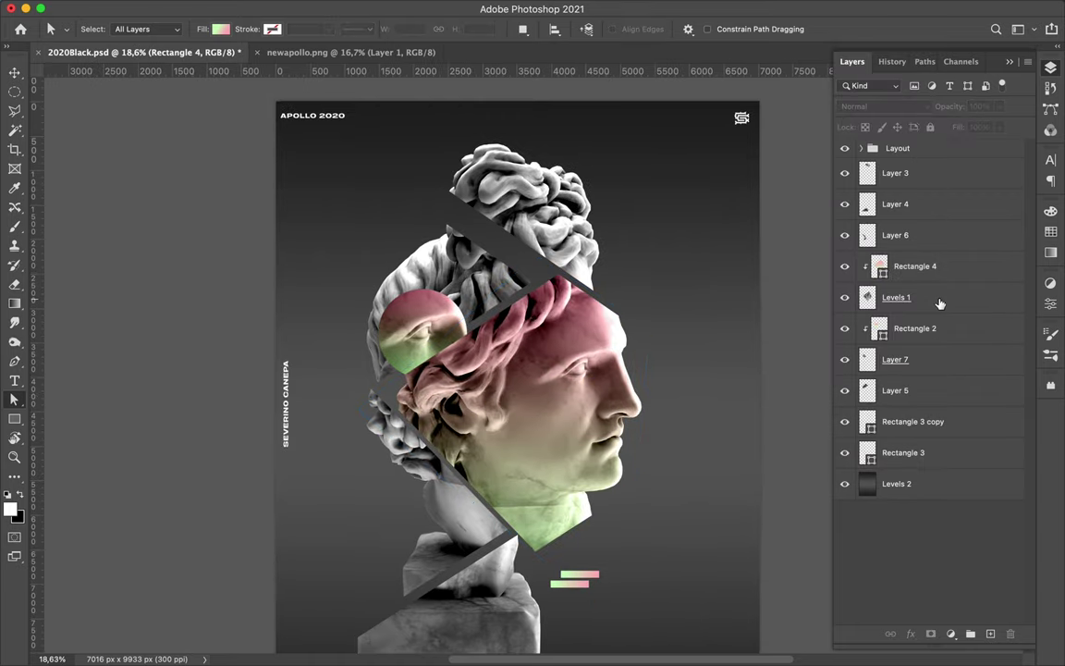
pyautogui.moveTo(939, 303); pyautogui.dragTo(940, 252)
# - Trace a pen path around the face and mask the grey copy to keep only the face
pyautogui.press('p')
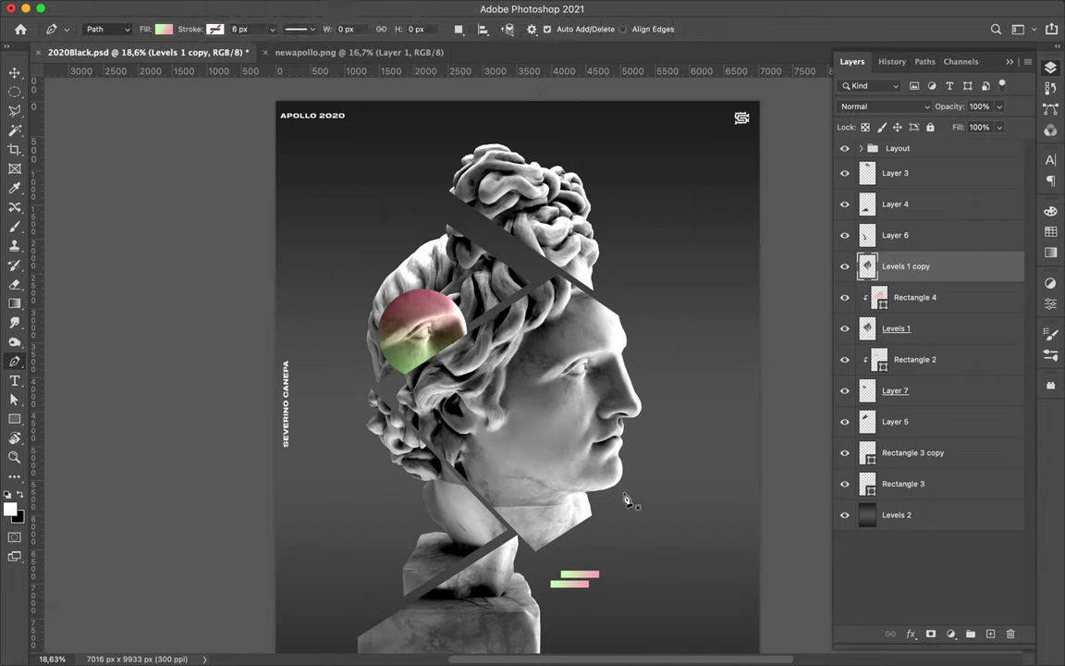
pyautogui.click(601, 494)
pyautogui.click(523, 466)
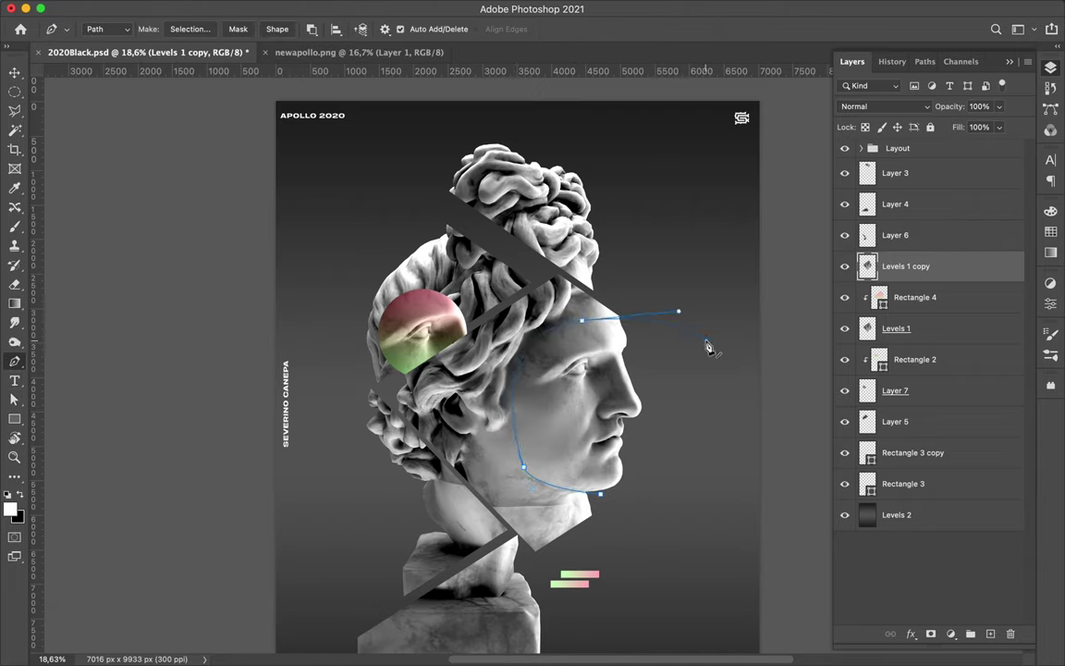
pyautogui.click(601, 495)
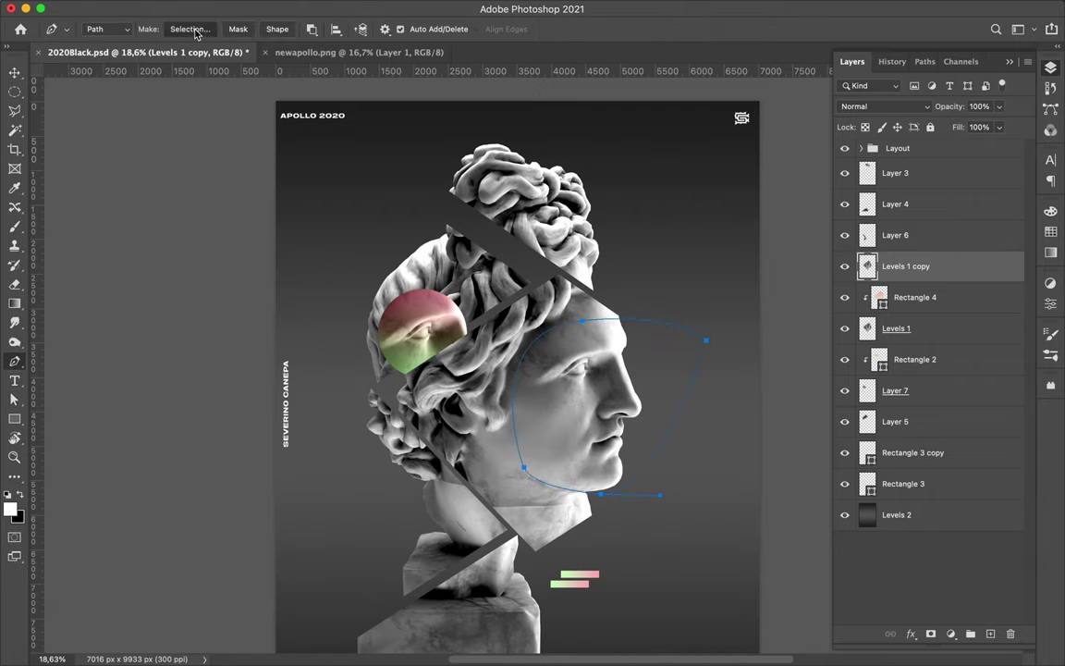
pyautogui.hotkey('ctrl', 'Return')
pyautogui.hotkey('alt', 'BackSpace')
pyautogui.hotkey('ctrl', 'd')
# - Shift the face cut-out down and right, then add new empty Layer 8 beneath it
pyautogui.press('v')
pyautogui.moveTo(615, 363); pyautogui.dragTo(619, 422)
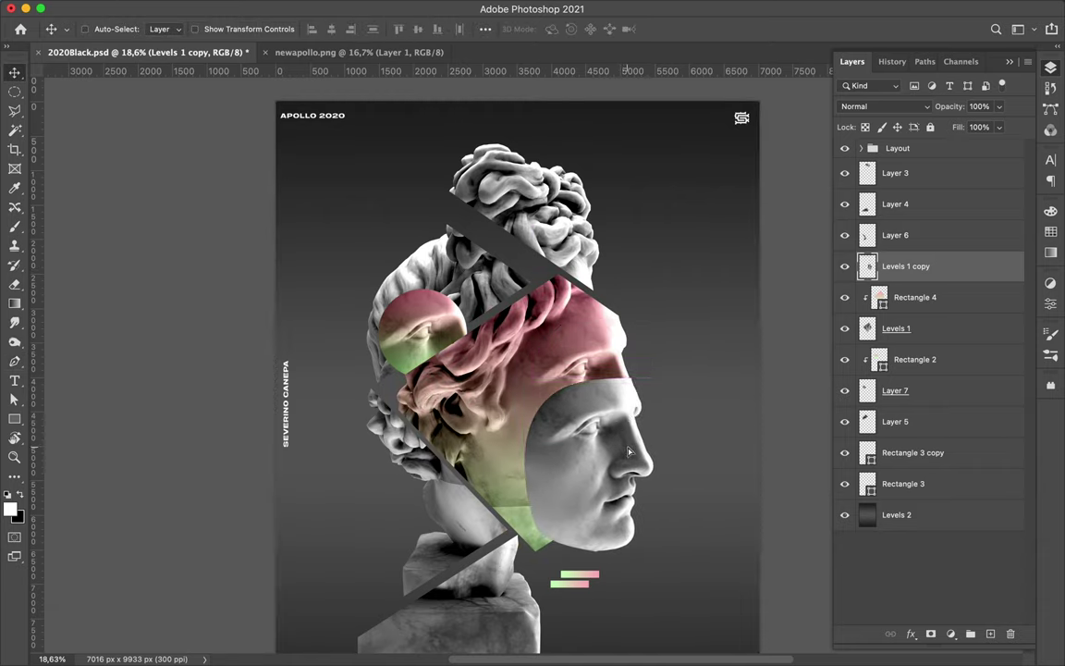
pyautogui.moveTo(618, 421)
pyautogui.mouseDown()
pyautogui.moveTo(636, 465)
pyautogui.moveTo(643, 446)
pyautogui.mouseUp()
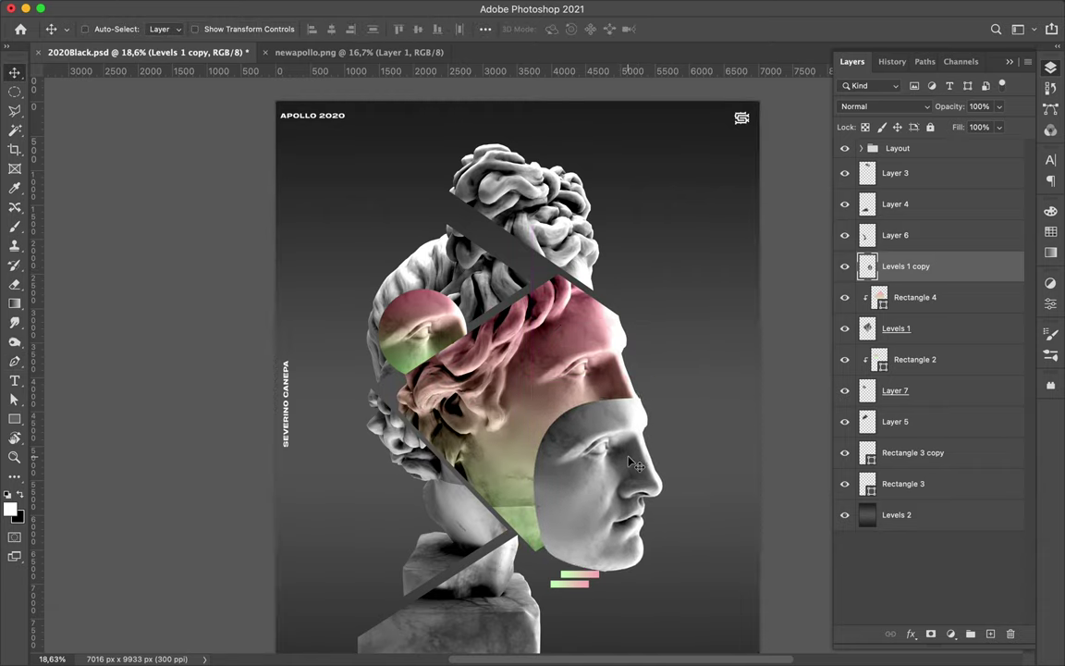
pyautogui.keyDown('ctrl'); pyautogui.click(867, 265); pyautogui.keyUp('ctrl')
pyautogui.hotkey('ctrl', 'shift', 'n')
pyautogui.press('b')
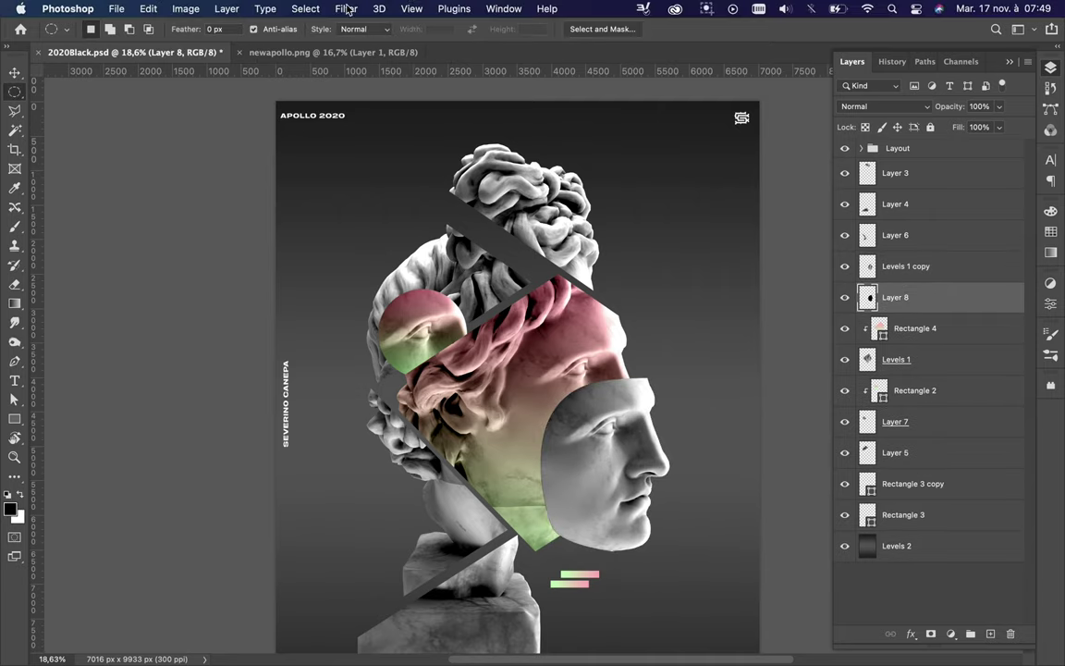
# - Gaussian-blur Layer 8 and clip it below Rectangle 4 in the tinted face stack
pyautogui.click(413, 9)
pyautogui.click(597, 272)
pyautogui.moveTo(759, 306); pyautogui.dragTo(772, 309)
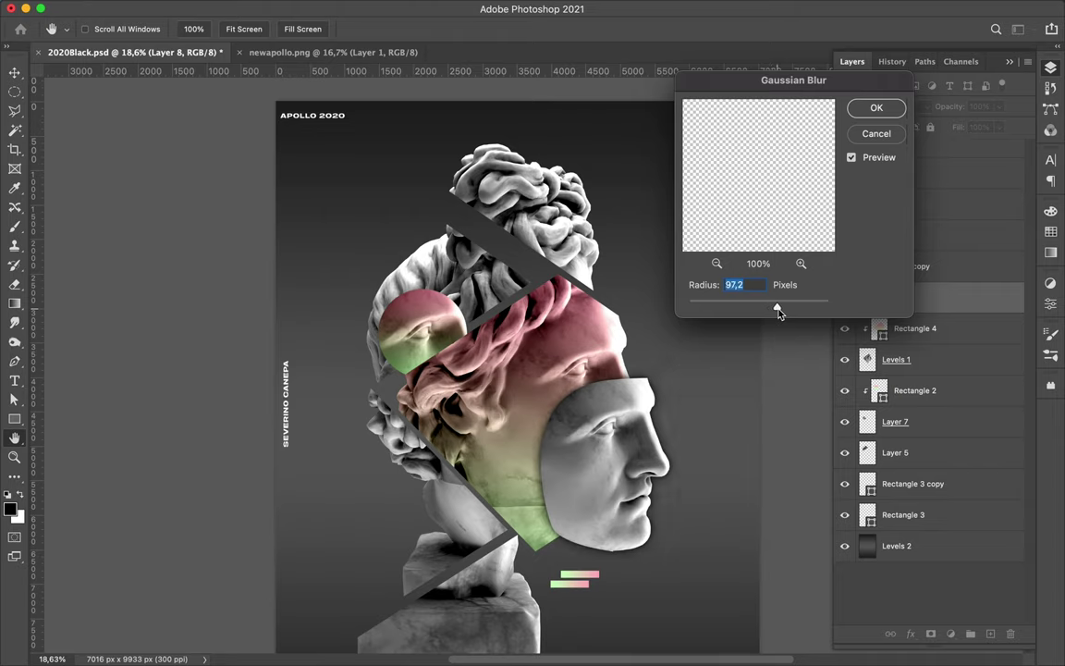
pyautogui.click(877, 109)
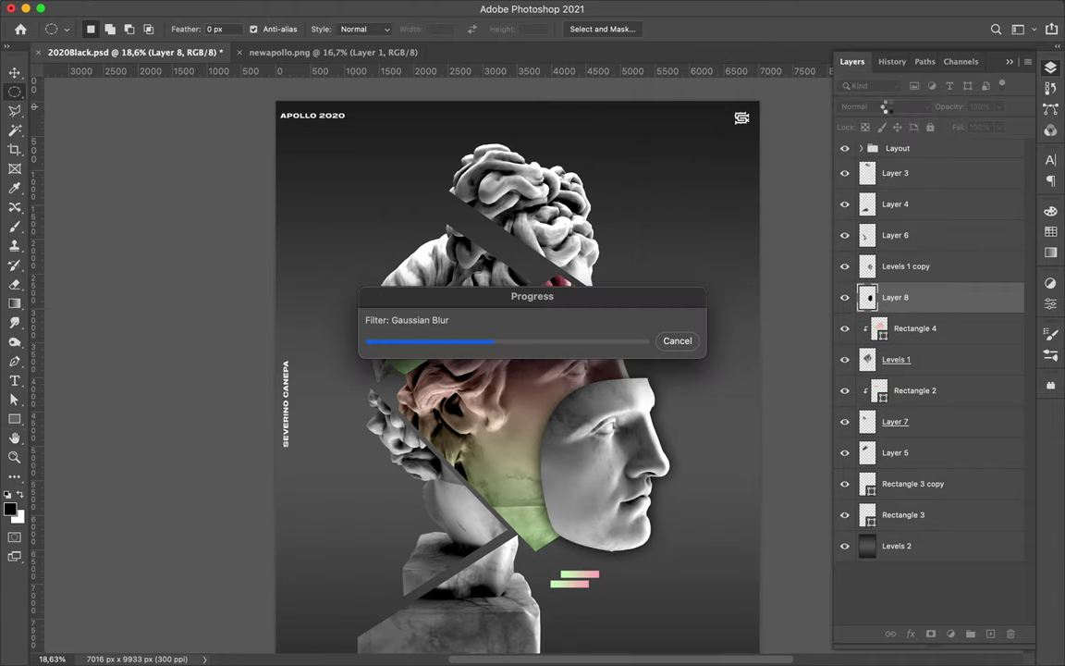
pyautogui.moveTo(893, 297); pyautogui.dragTo(893, 344)
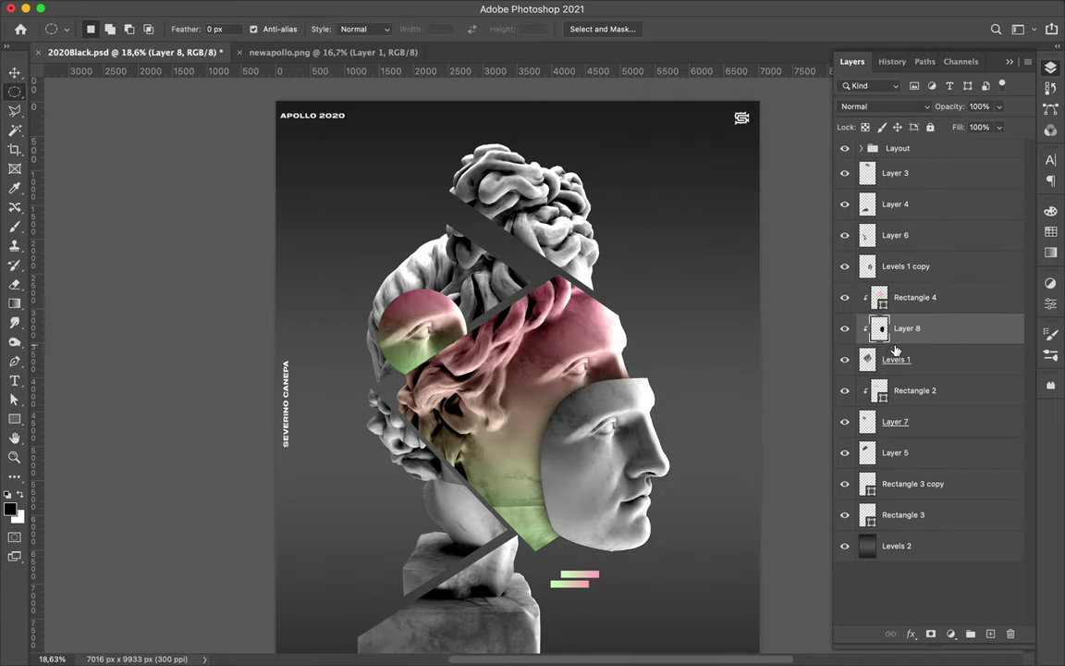
pyautogui.click(915, 297)
pyautogui.click(895, 359)
# - Add Layer 9 above Rectangle 2, reapply Gaussian Blur, clip it to Rectangle 2, and save
pyautogui.click(915, 390)
pyautogui.click(990, 634)
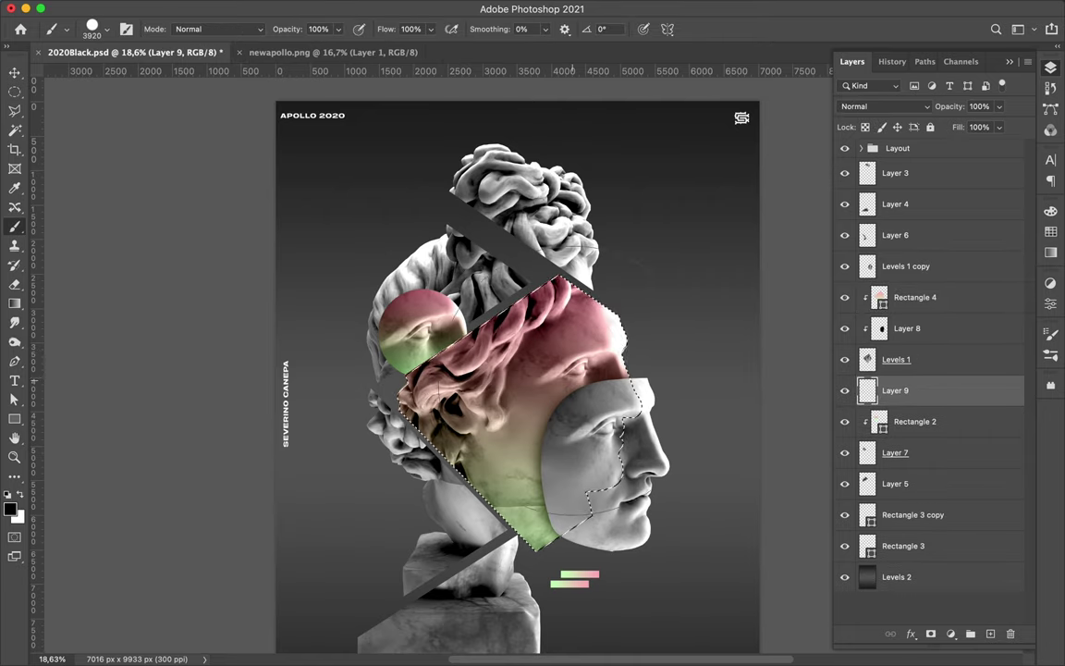
pyautogui.click(345, 9)
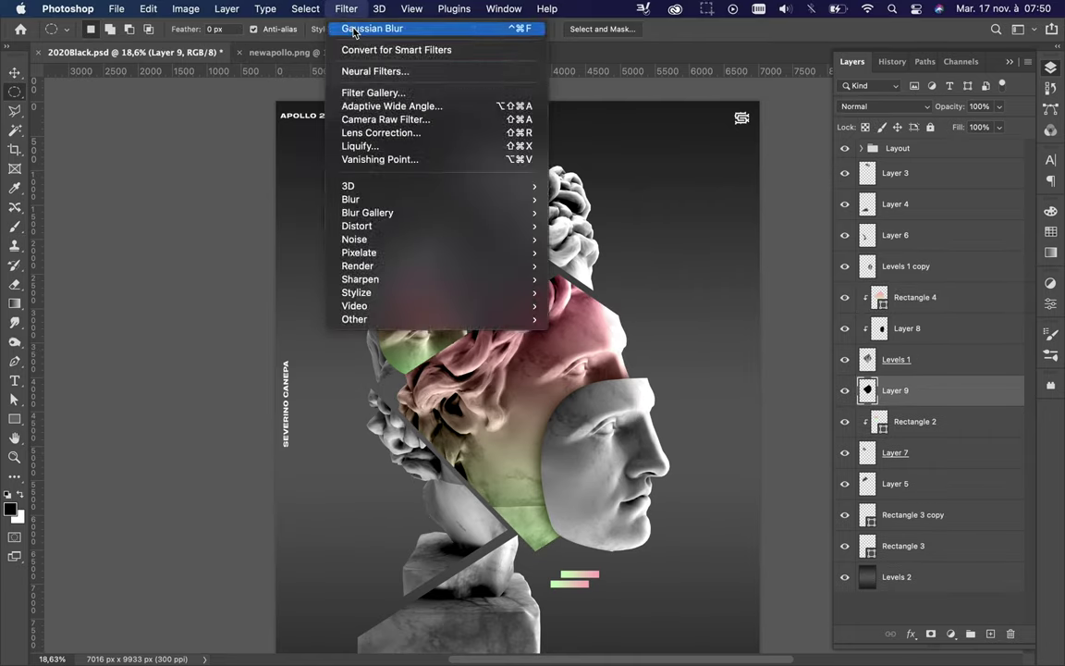
pyautogui.click(377, 30)
pyautogui.keyDown('alt'); pyautogui.click(910, 408); pyautogui.keyUp('alt')
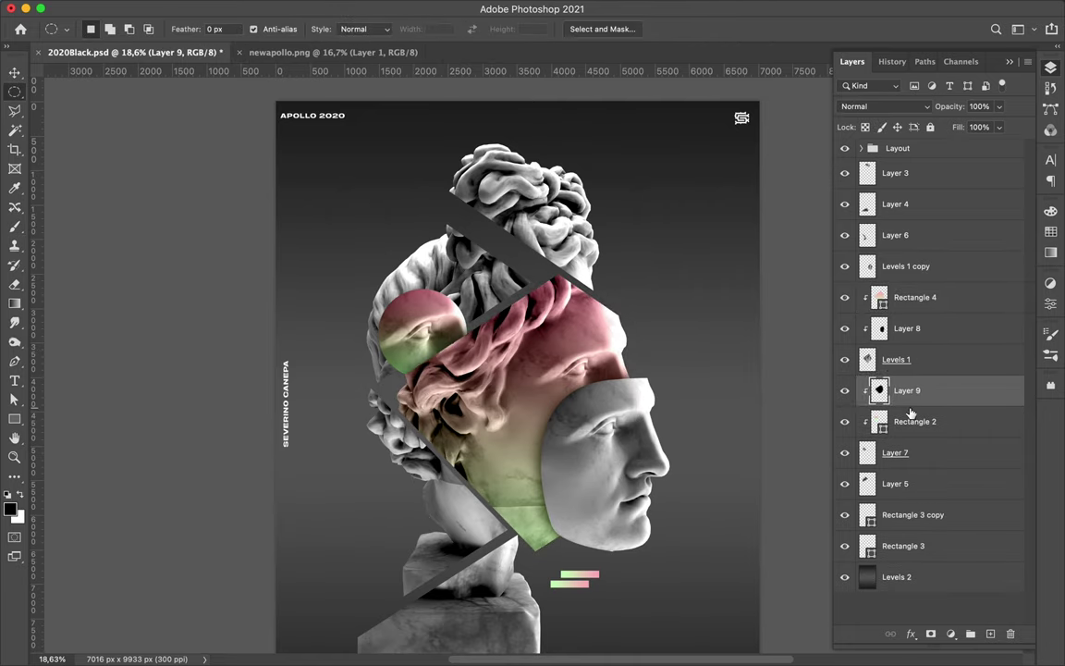
pyautogui.hotkey('ctrl', 's')
# - Duplicate gradient bar Rectangle 3, make it much thinner, and raise it above Levels 1 copy
pyautogui.press('v')
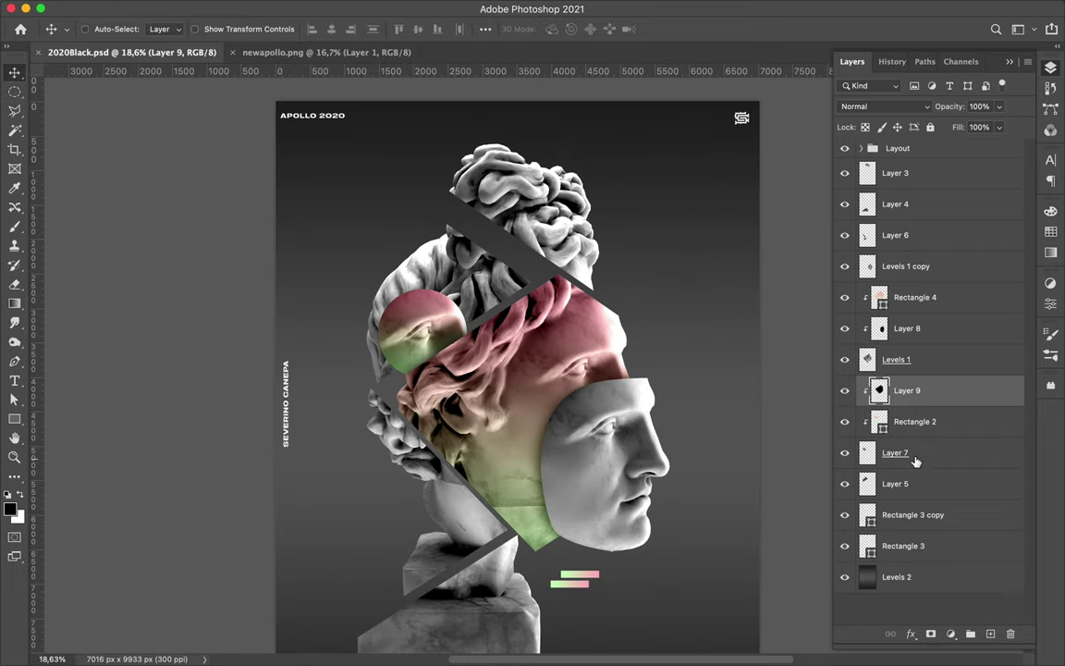
pyautogui.moveTo(562, 334); pyautogui.dragTo(504, 416)
pyautogui.hotkey('ctrl', 't')
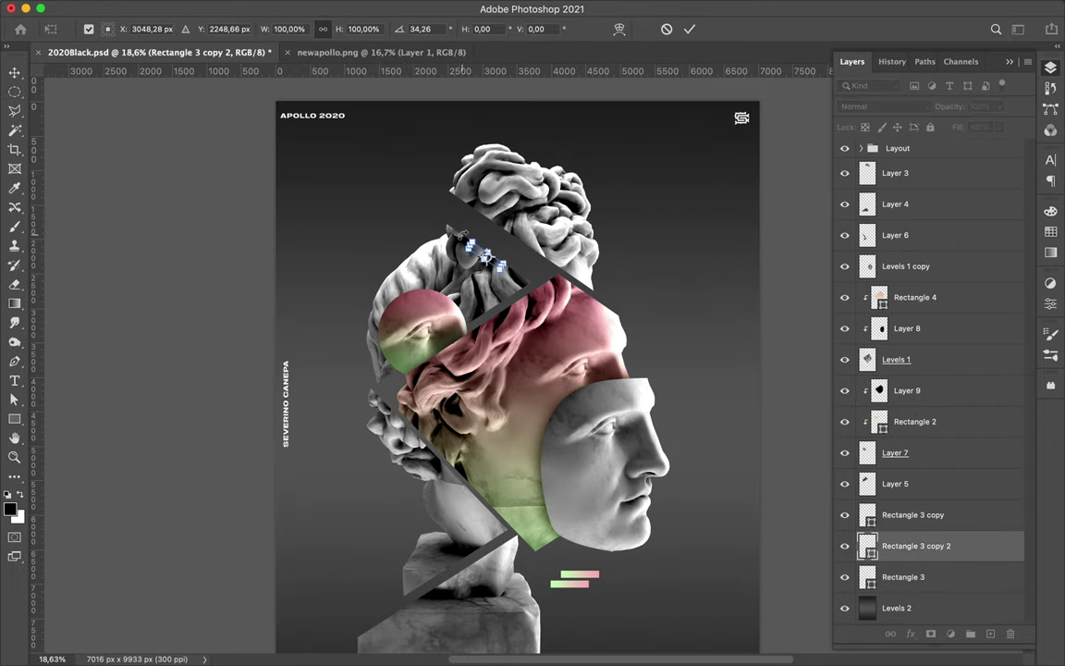
pyautogui.scroll(2, 370, 231)
pyautogui.moveTo(406, 287)
pyautogui.mouseDown()
pyautogui.moveTo(351, 238)
pyautogui.moveTo(546, 296)
pyautogui.mouseUp()
pyautogui.press('Return')
pyautogui.moveTo(915, 545); pyautogui.dragTo(943, 254)
# - Duplicate the thin bar, apply Motion Blur, and nudge and slightly rotate the streak
pyautogui.moveTo(532, 286); pyautogui.dragTo(556, 298)
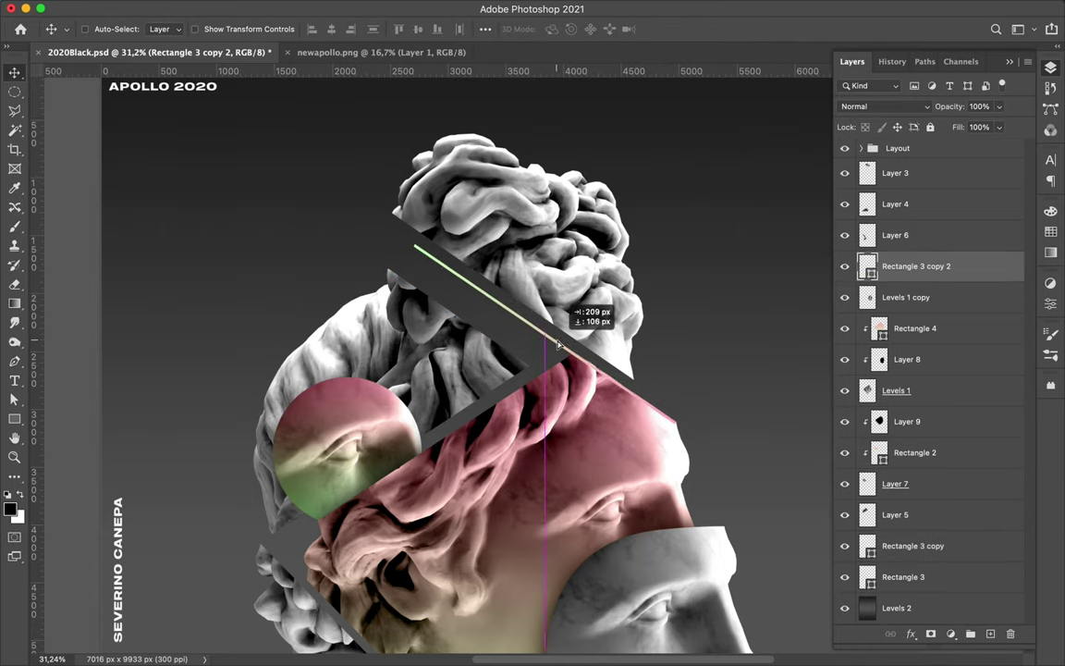
pyautogui.click(346, 9)
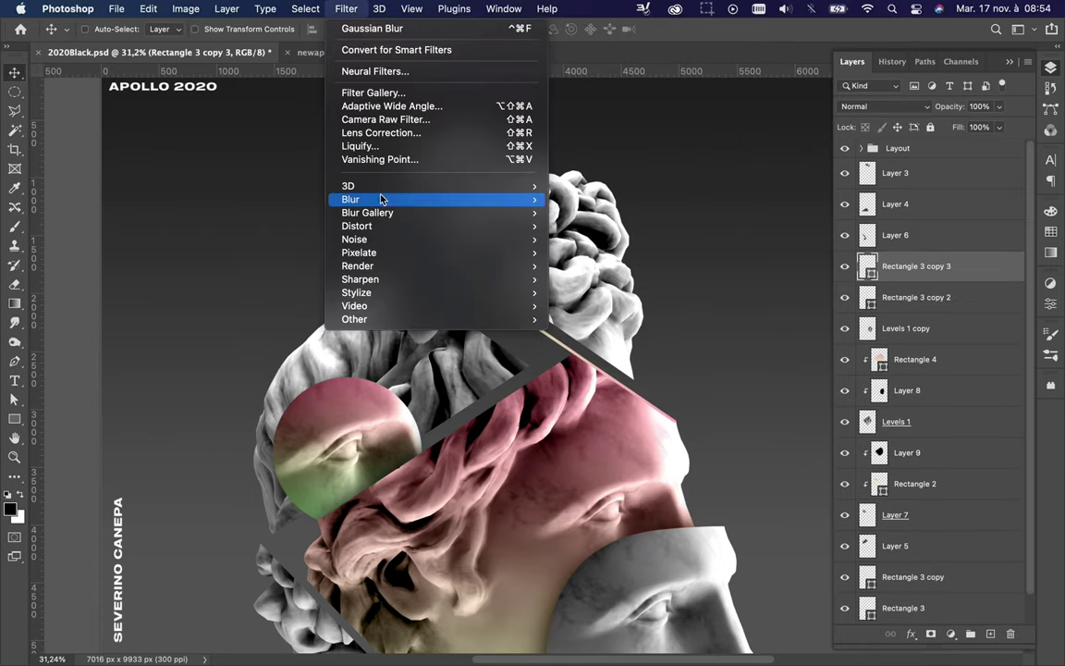
pyautogui.click(546, 252)
pyautogui.press('Escape')
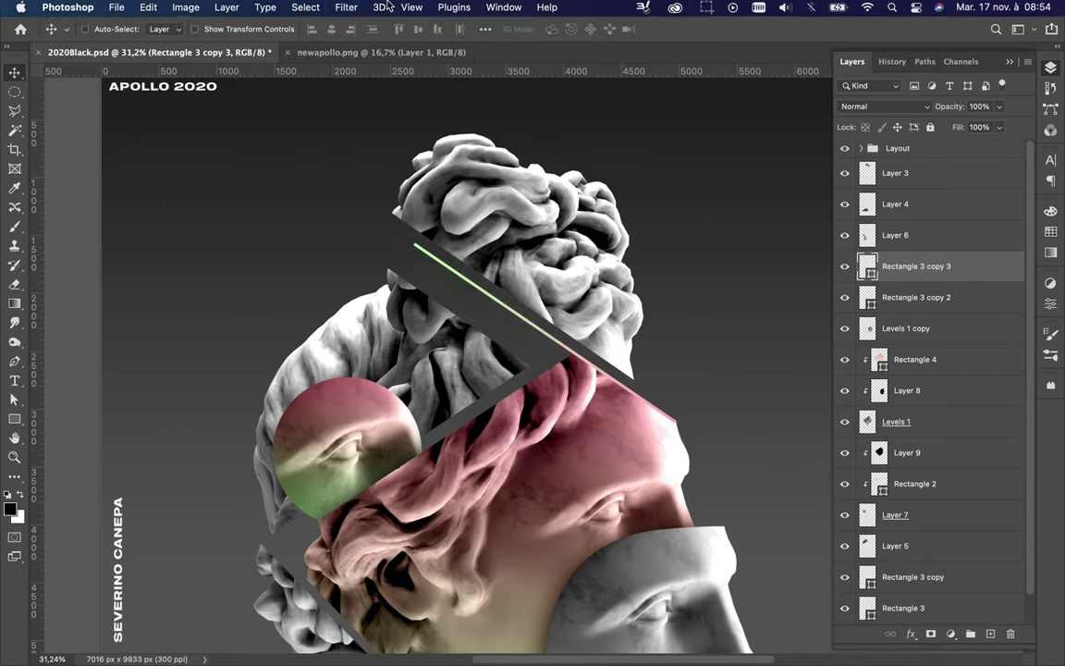
pyautogui.click(345, 8)
pyautogui.click(592, 278)
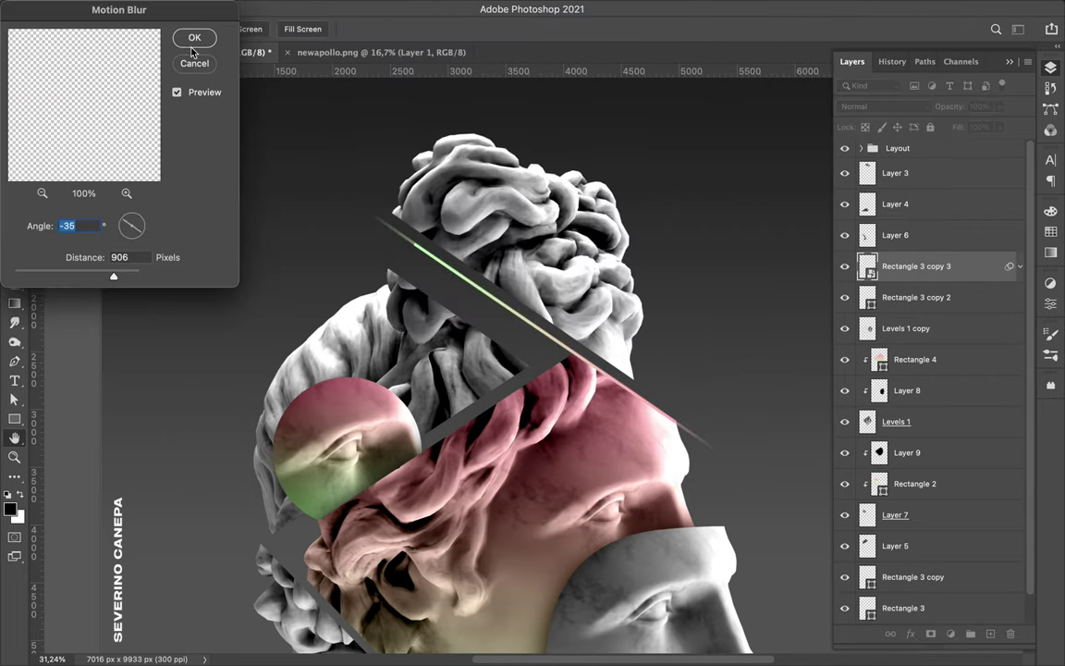
pyautogui.press('Return')
pyautogui.moveTo(499, 278); pyautogui.dragTo(485, 264)
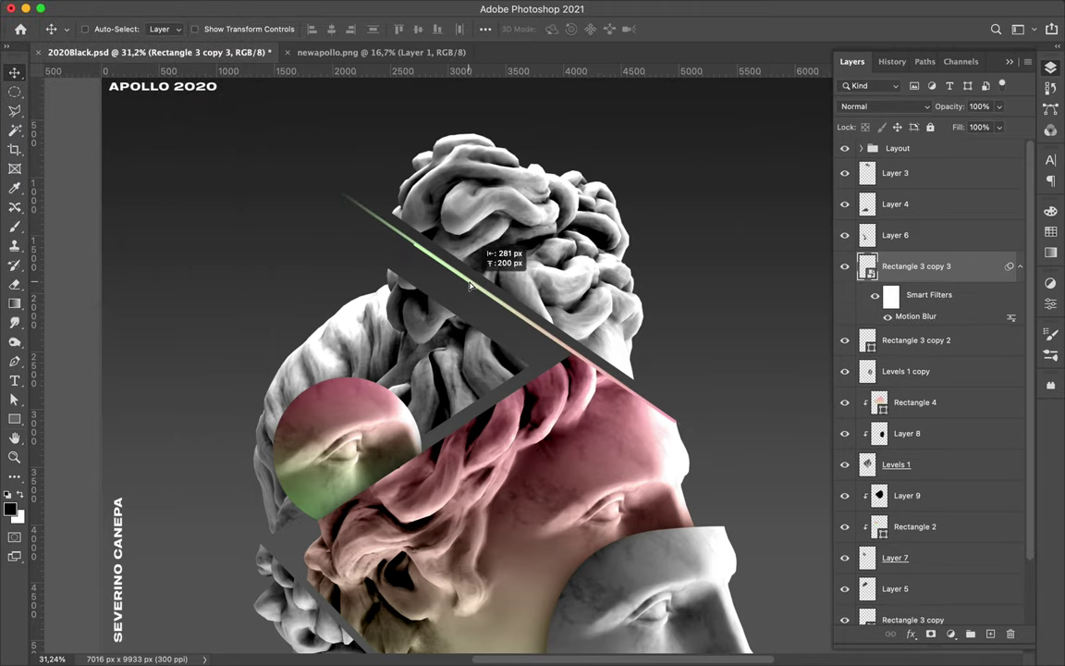
pyautogui.moveTo(328, 174); pyautogui.dragTo(343, 183)
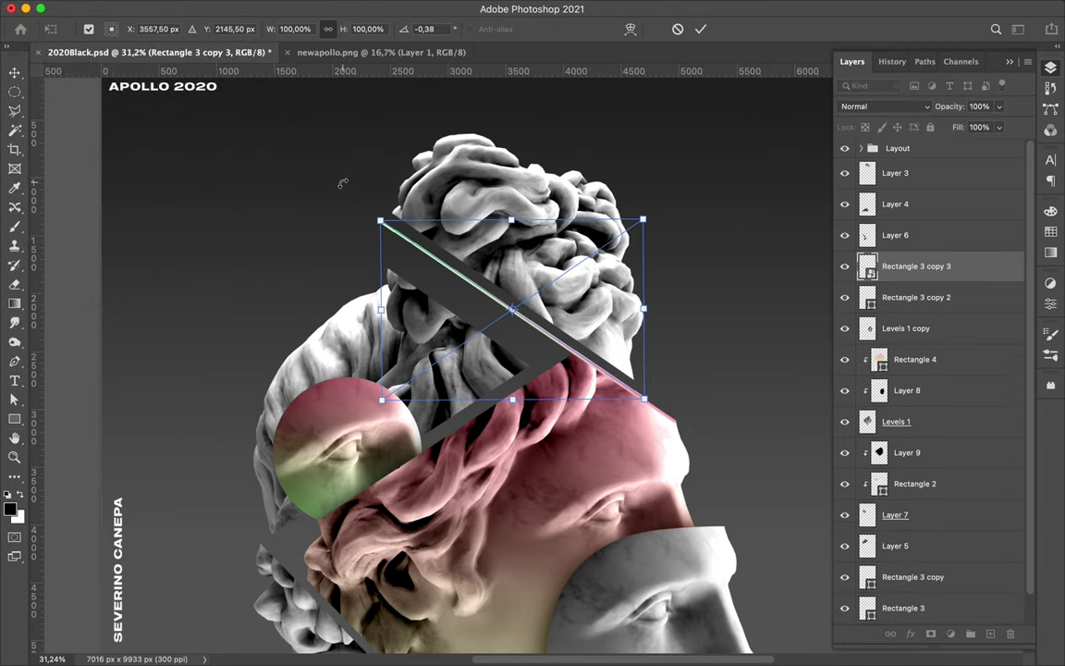
pyautogui.press('Return')
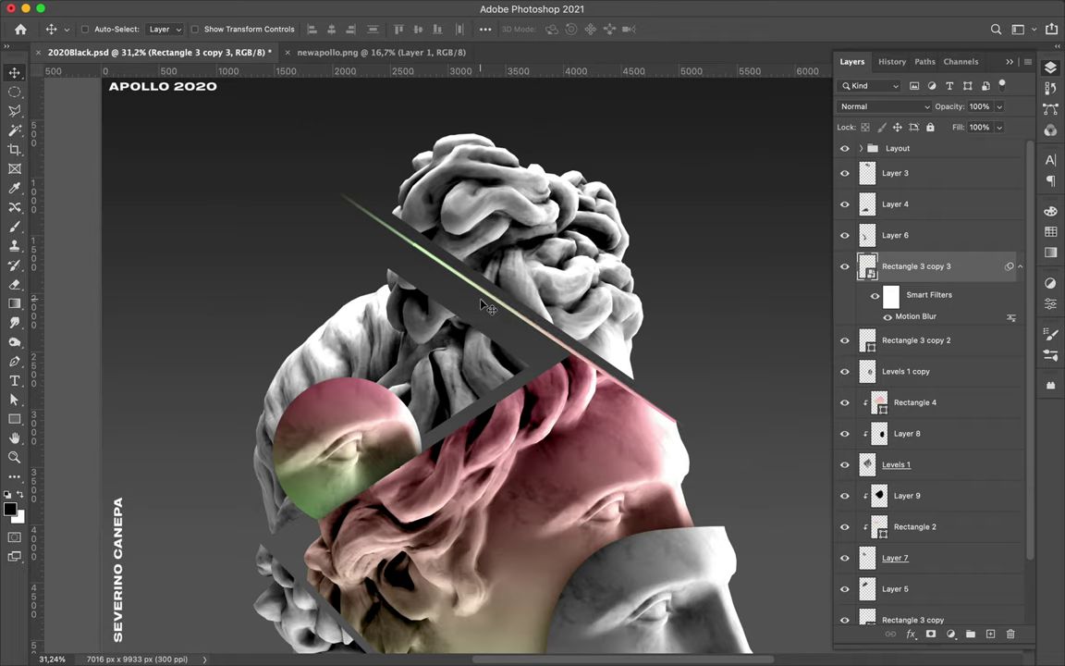
# - Duplicate the streak, merge it with Rectangle 3 copy 3, and duplicate the merged streak
pyautogui.hotkey('ctrl', 'j')
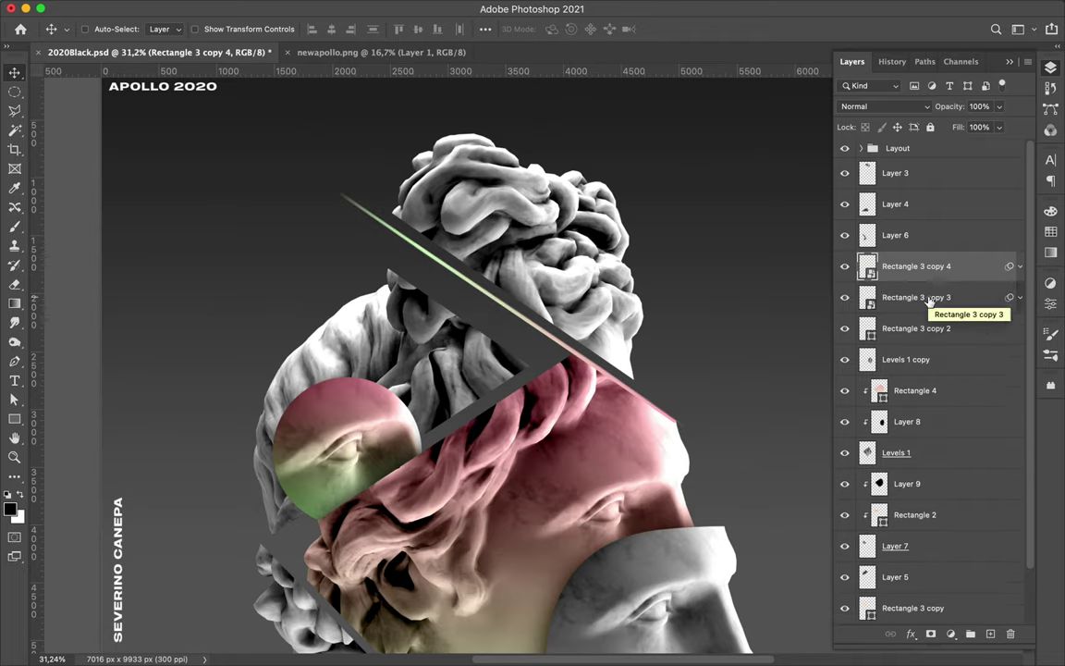
pyautogui.keyDown('ctrl'); pyautogui.click(930, 298); pyautogui.keyUp('ctrl')
pyautogui.hotkey('ctrl', 'e')
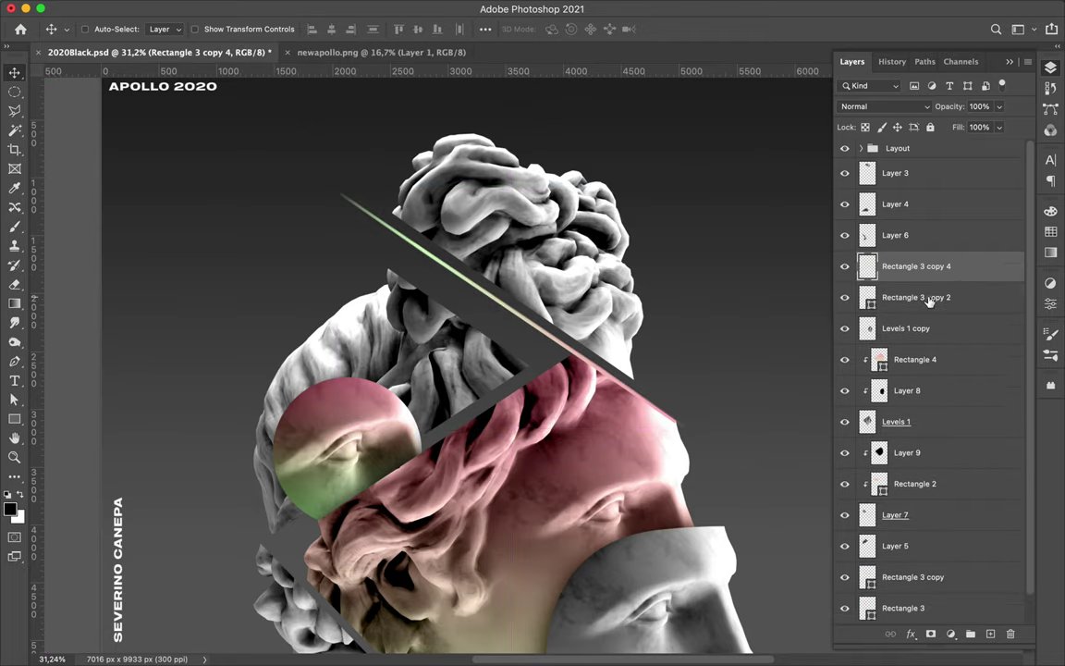
pyautogui.keyDown('ctrl'); pyautogui.click(929, 298); pyautogui.keyUp('ctrl')
pyautogui.scroll(-3, 558, 332)
pyautogui.hotkey('ctrl', 'j')
# - Rotate the streak copy about 75 degrees and move it down toward the bust's base
pyautogui.moveTo(608, 237); pyautogui.dragTo(559, 499)
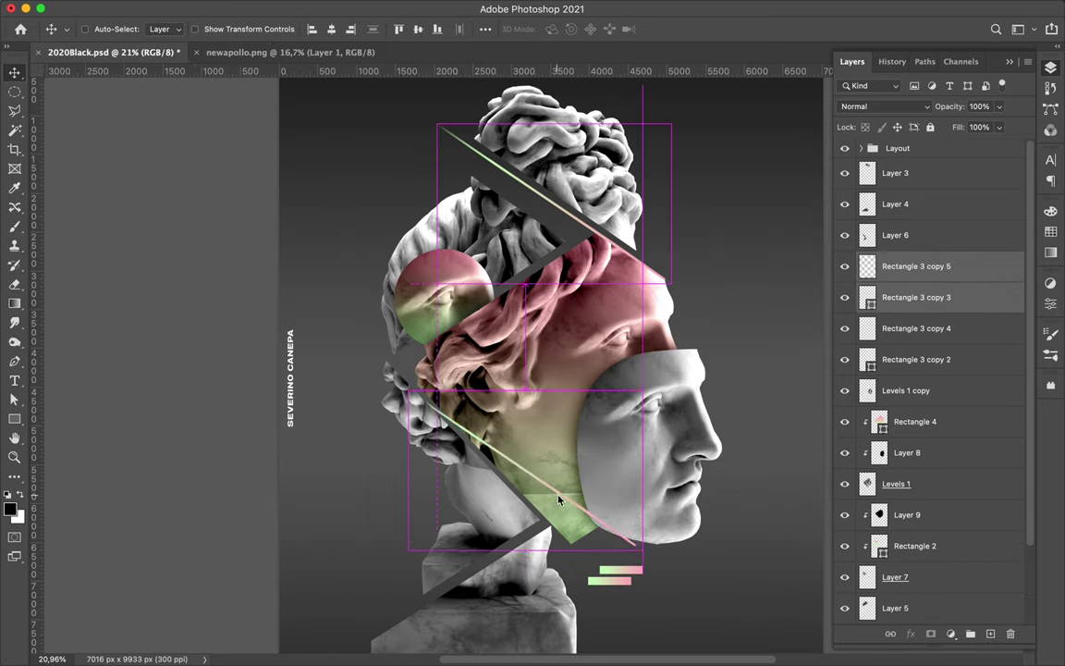
pyautogui.hotkey('ctrl', 't')
pyautogui.moveTo(573, 299); pyautogui.dragTo(480, 361)
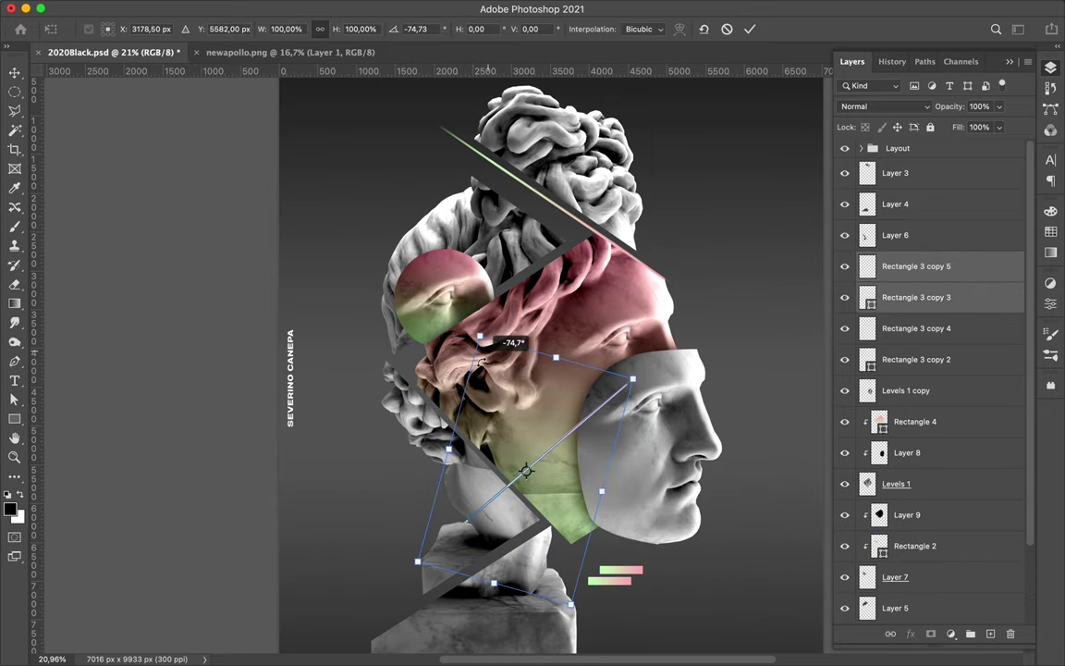
pyautogui.press('Return')
pyautogui.moveTo(581, 427); pyautogui.dragTo(631, 497)
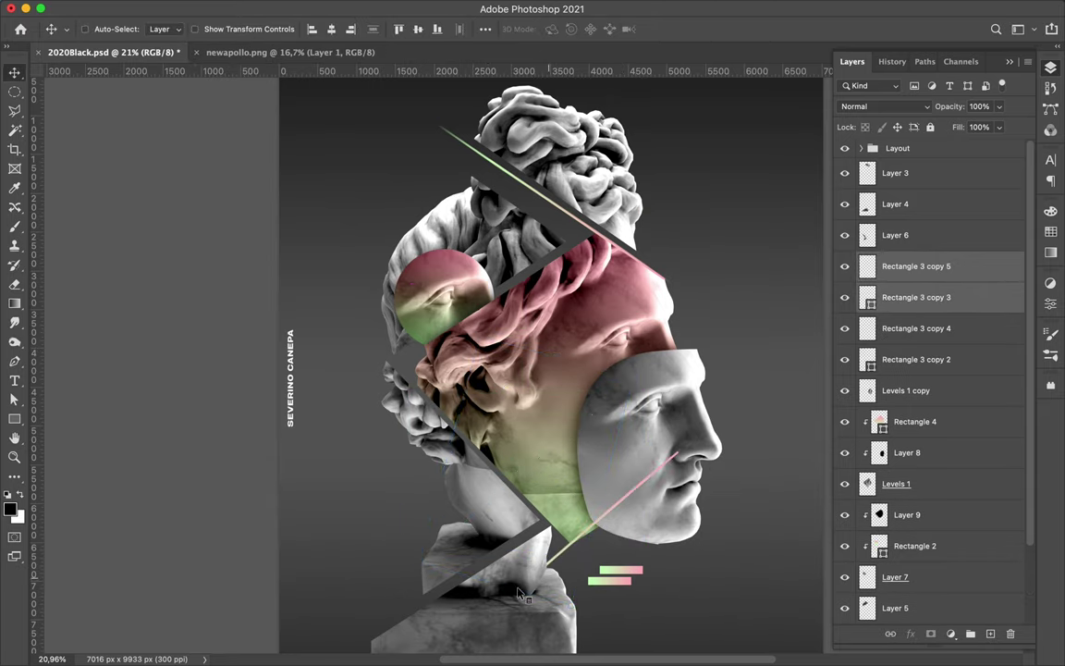
# - Move Layer 4 below Layer 7 and the streak layers below Levels 1 copy
pyautogui.moveTo(895, 203); pyautogui.dragTo(872, 577)
pyautogui.moveTo(916, 235); pyautogui.dragTo(878, 547)
pyautogui.moveTo(916, 513); pyautogui.dragTo(878, 467)
pyautogui.moveTo(915, 421); pyautogui.dragTo(878, 314)
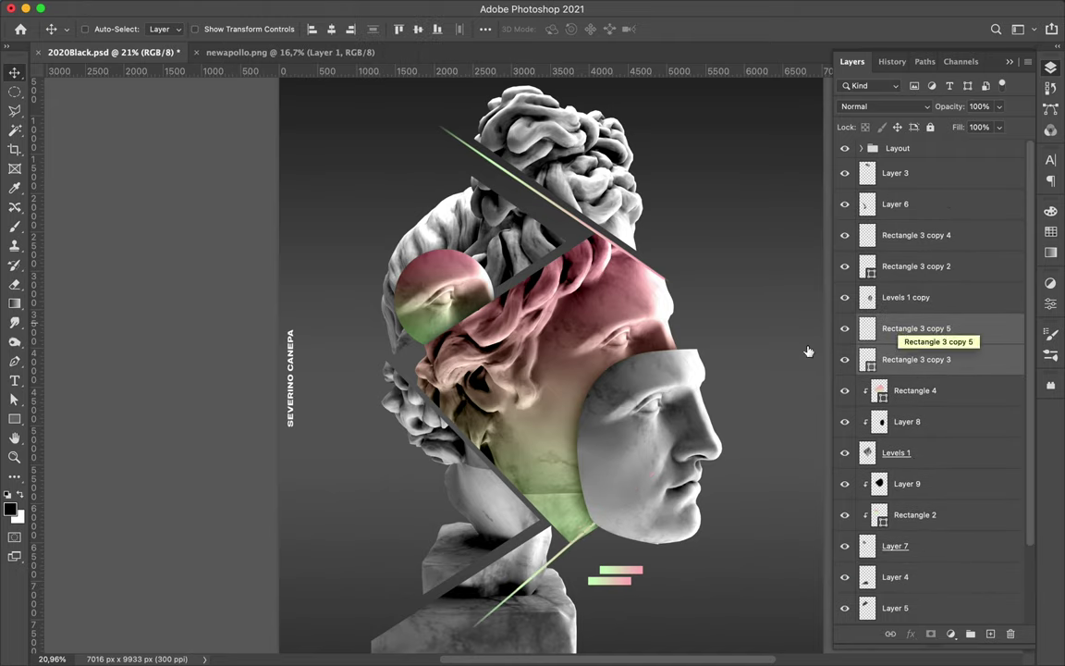
# - Rotate the lower streak and align it along the lower diagonal cut
pyautogui.hotkey('ctrl', 't')
pyautogui.scroll(2, 808, 351)
pyautogui.moveTo(425, 342); pyautogui.dragTo(442, 325)
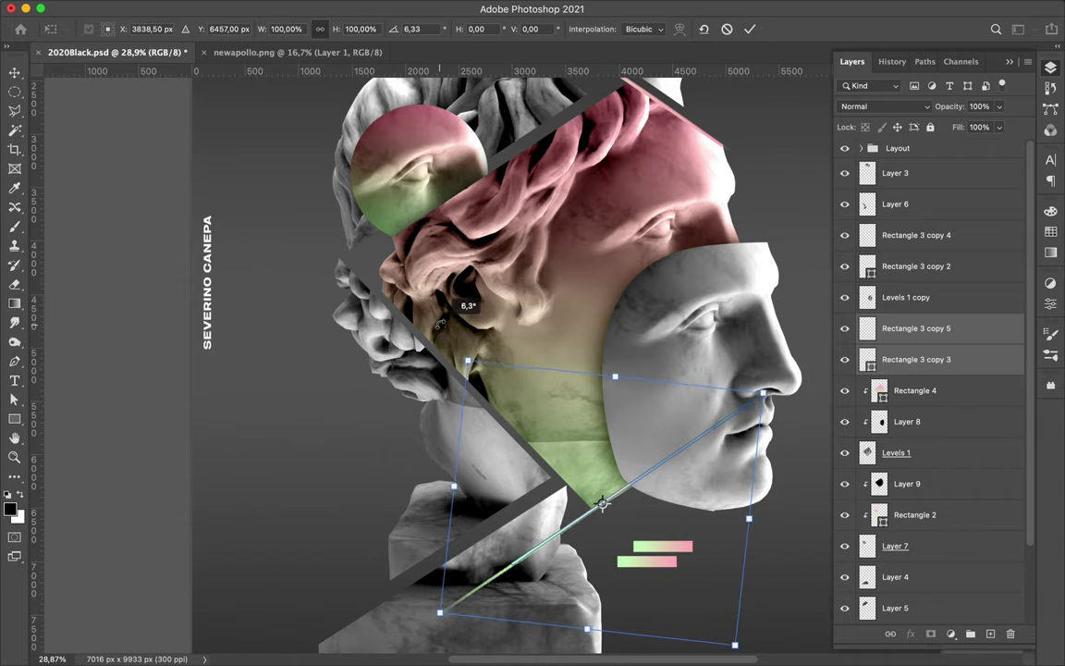
pyautogui.press('Return')
pyautogui.moveTo(555, 446); pyautogui.dragTo(551, 528)
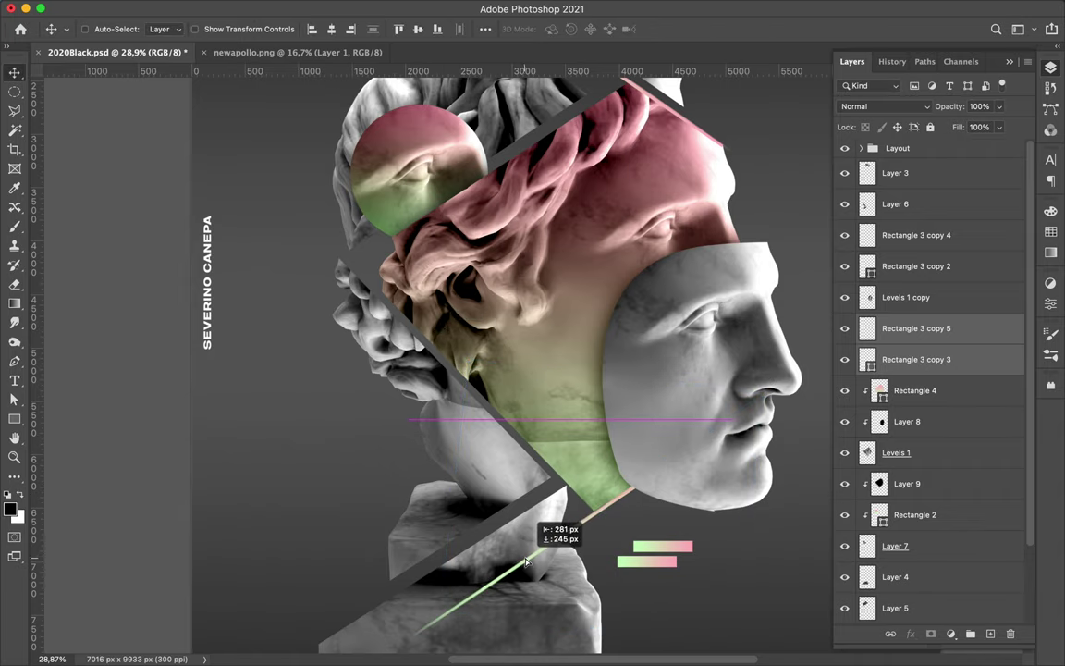
# - Duplicate Layer 8 above the streak layers and select the small gradient rectangles to resize
pyautogui.scroll(-2, 629, 536)
pyautogui.moveTo(906, 420); pyautogui.dragTo(903, 337)
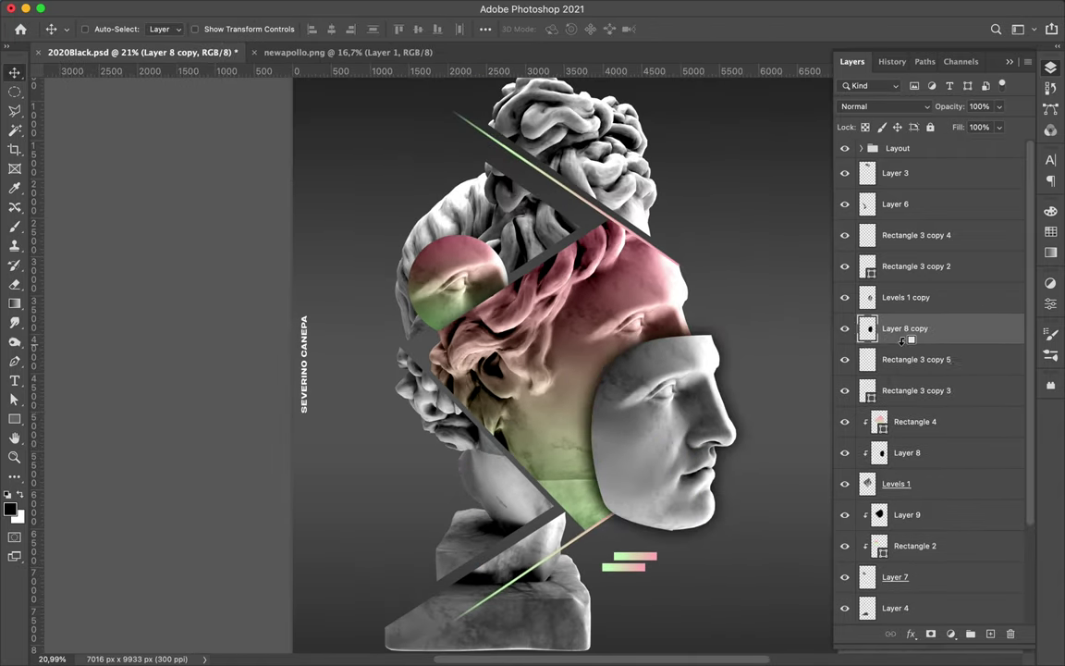
pyautogui.keyDown('ctrl'); pyautogui.click(621, 559); pyautogui.keyUp('ctrl')
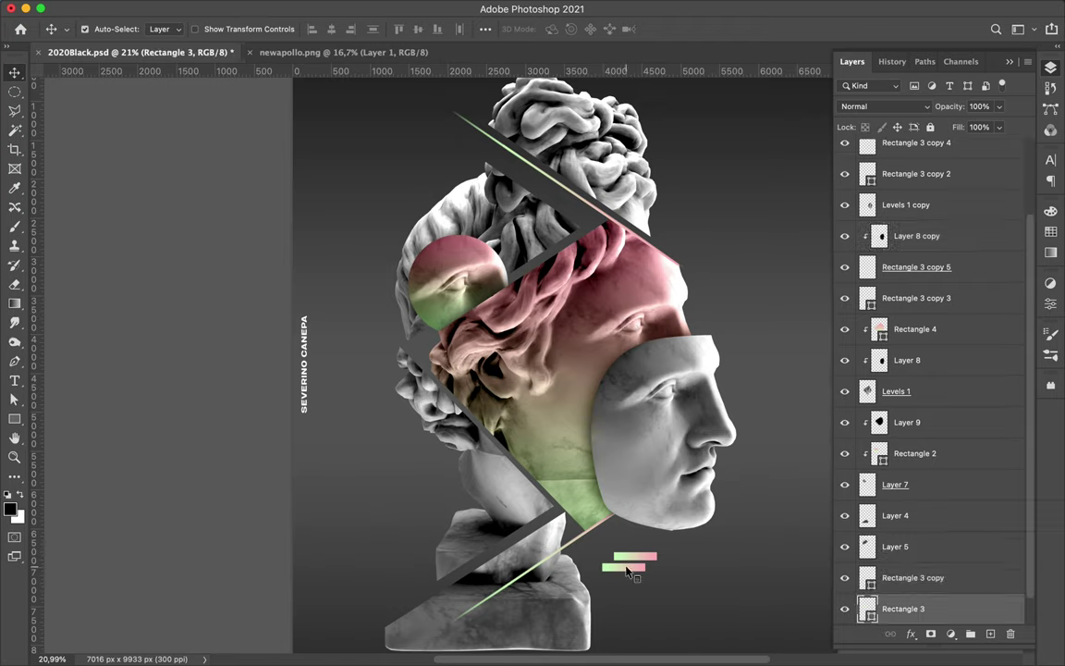
pyautogui.hotkey('ctrl', 't')
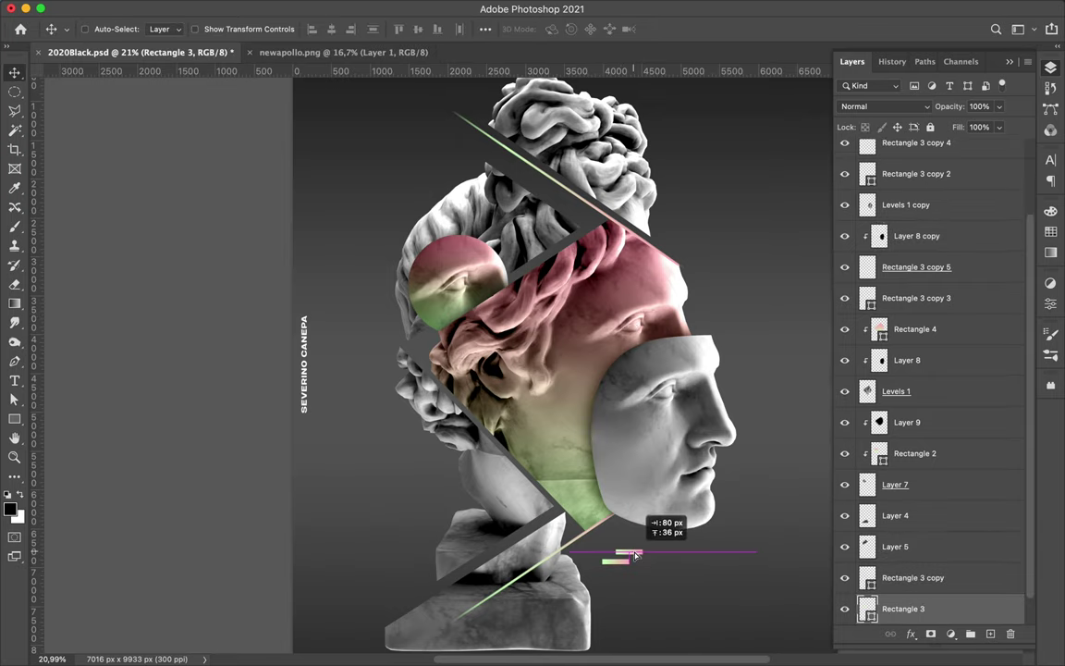
# - Add a white Bodoni serif letter A beside the statue's base
pyautogui.press('t')
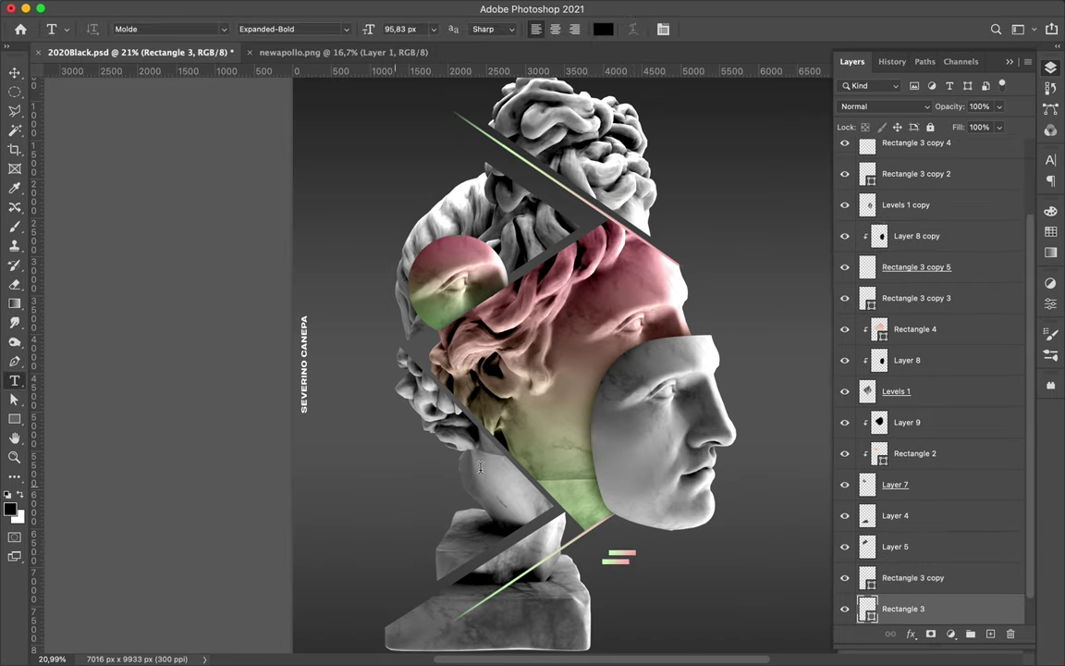
pyautogui.click(398, 482)
pyautogui.click(1050, 159)
pyautogui.click(1012, 246)
pyautogui.click(771, 186)
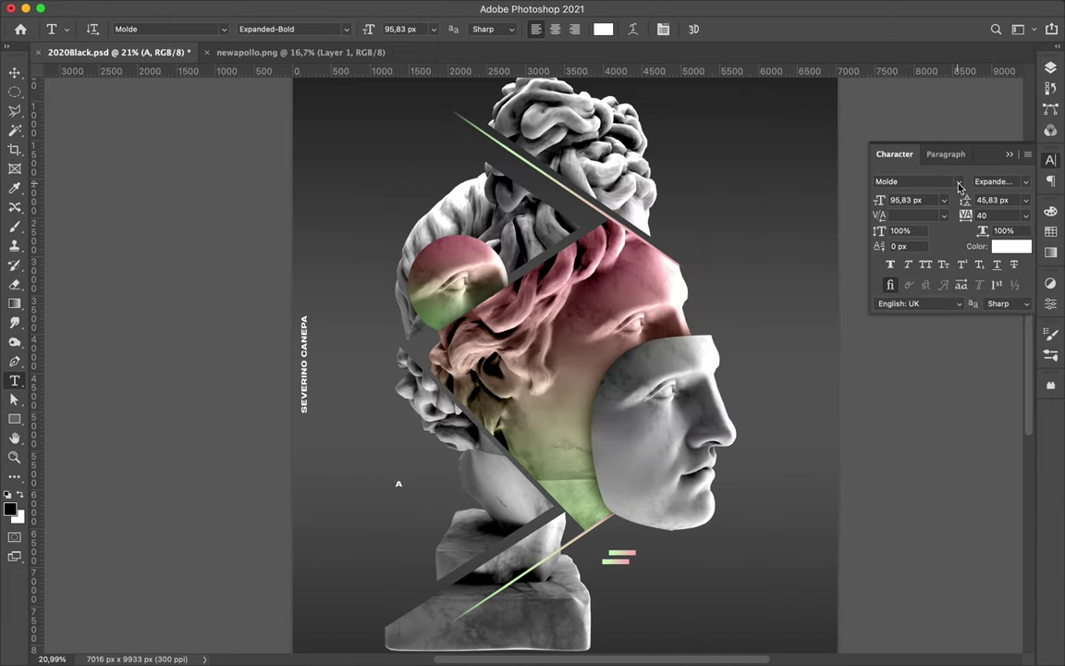
pyautogui.click(958, 181)
pyautogui.click(796, 245)
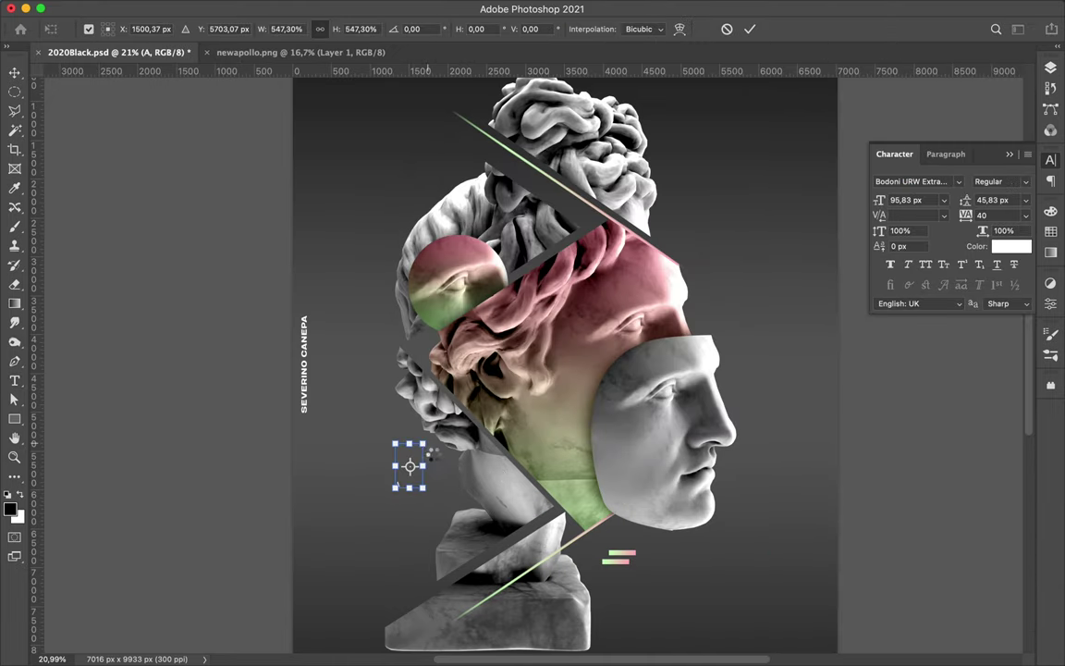
pyautogui.press('Return')
pyautogui.moveTo(427, 513); pyautogui.dragTo(464, 530)
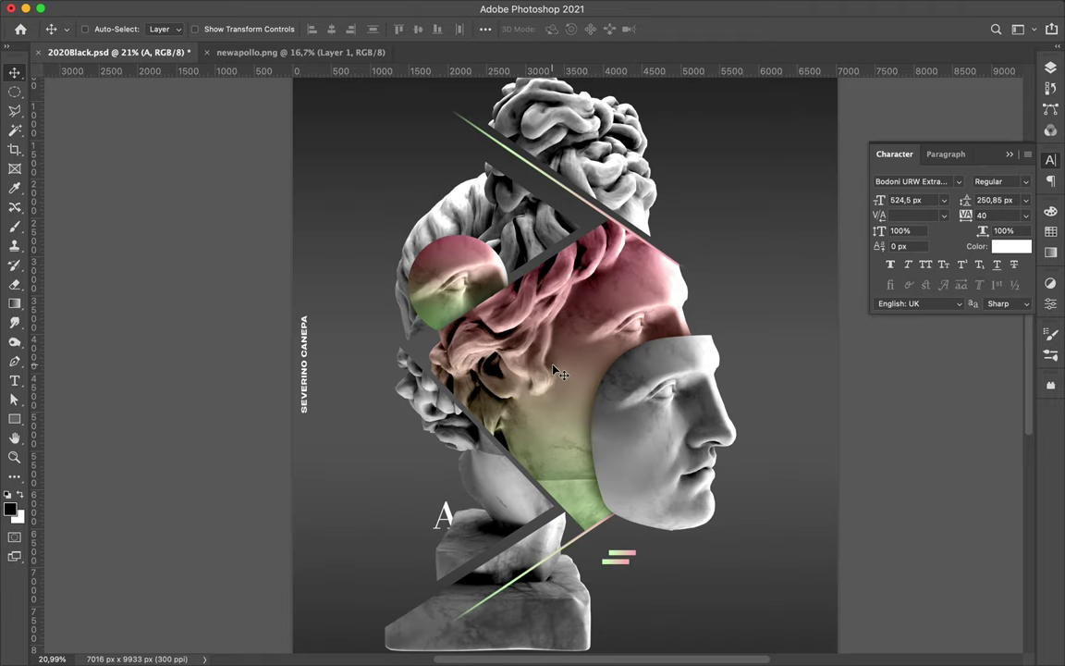
# - Draw an unfilled outline circle, Ellipse 1, around the small sphere
pyautogui.scroll(3, 566, 330)
pyautogui.click(14, 418)
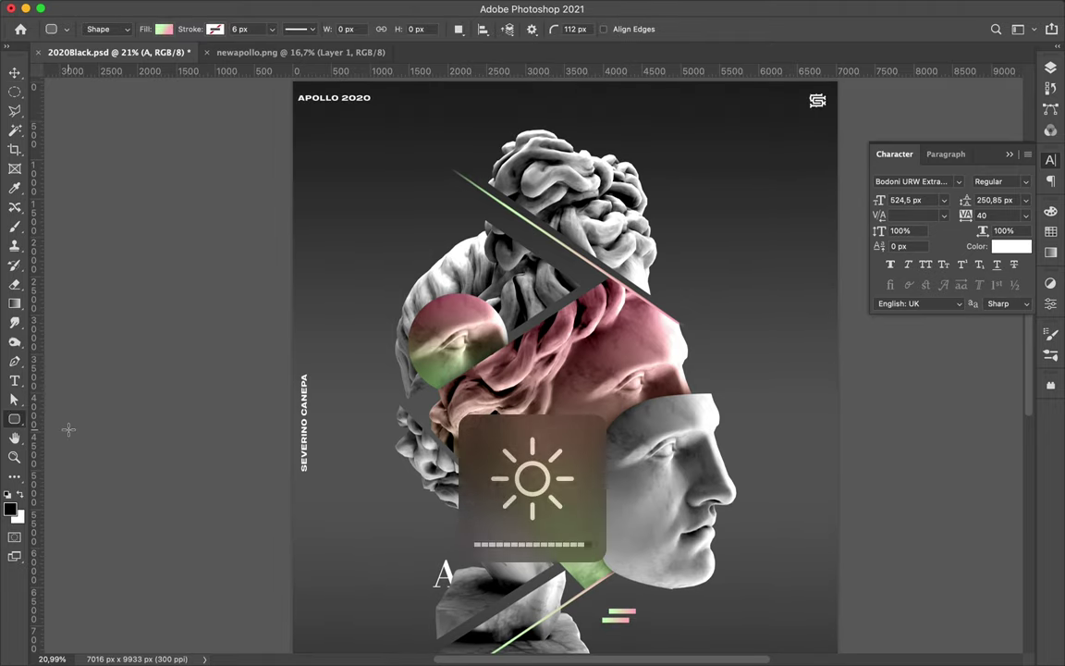
pyautogui.moveTo(428, 314); pyautogui.dragTo(490, 392)
pyautogui.hotkey('ctrl', 'z')
pyautogui.moveTo(421, 303)
pyautogui.mouseDown()
pyautogui.moveTo(534, 400)
pyautogui.moveTo(527, 411)
pyautogui.mouseUp()
pyautogui.click(219, 28)
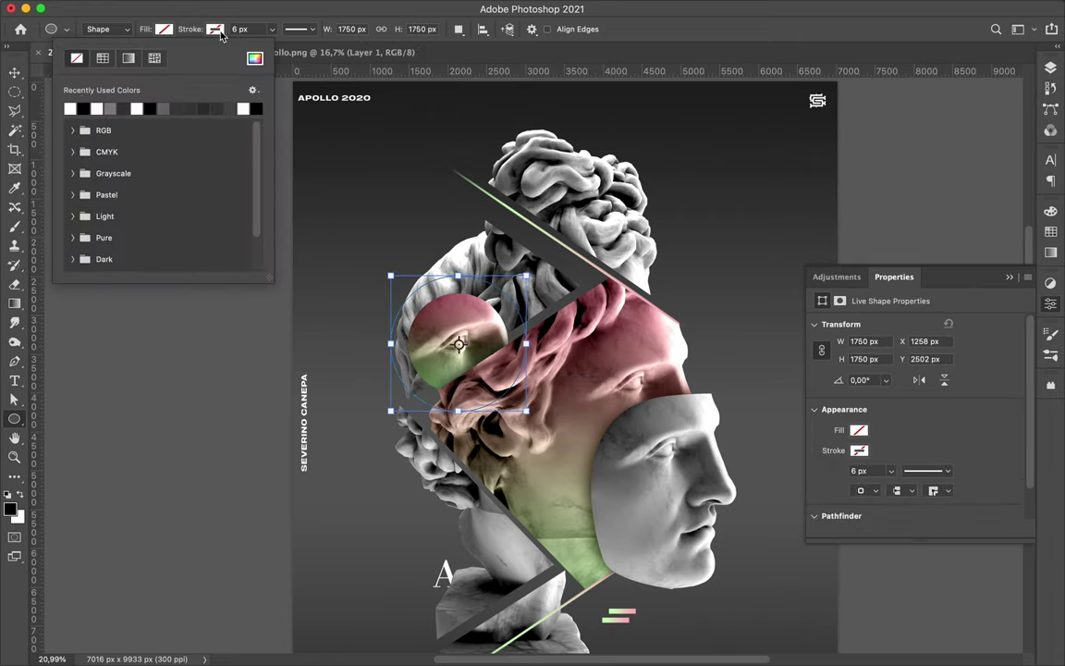
# - Mask Ellipse 1 to hide the part inside Layer 5's shape selection, then deselect
pyautogui.press('v')
pyautogui.press('F7')
pyautogui.click(931, 634)
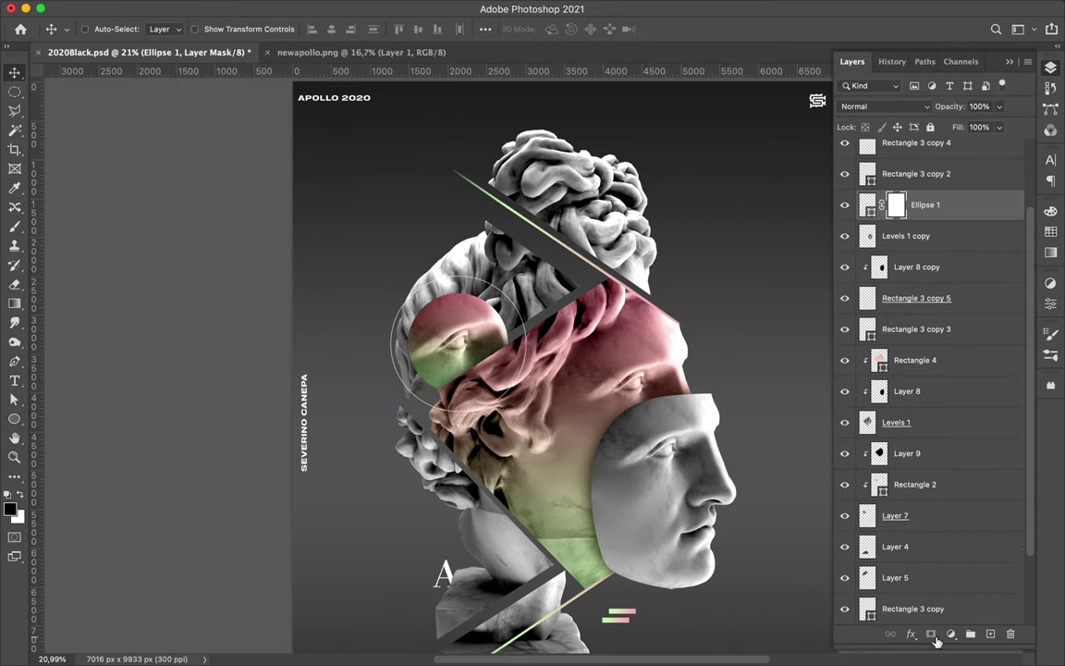
pyautogui.keyDown('ctrl'); pyautogui.click(869, 423); pyautogui.keyUp('ctrl')
pyautogui.click(895, 577)
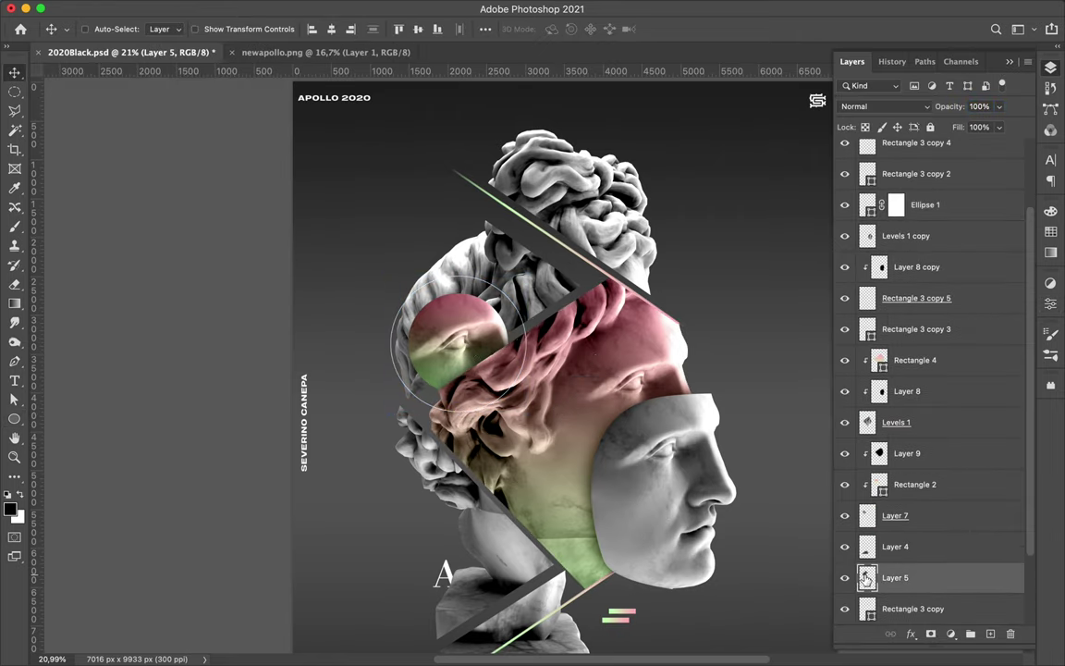
pyautogui.press('e')
pyautogui.press('b')
pyautogui.click(896, 205)
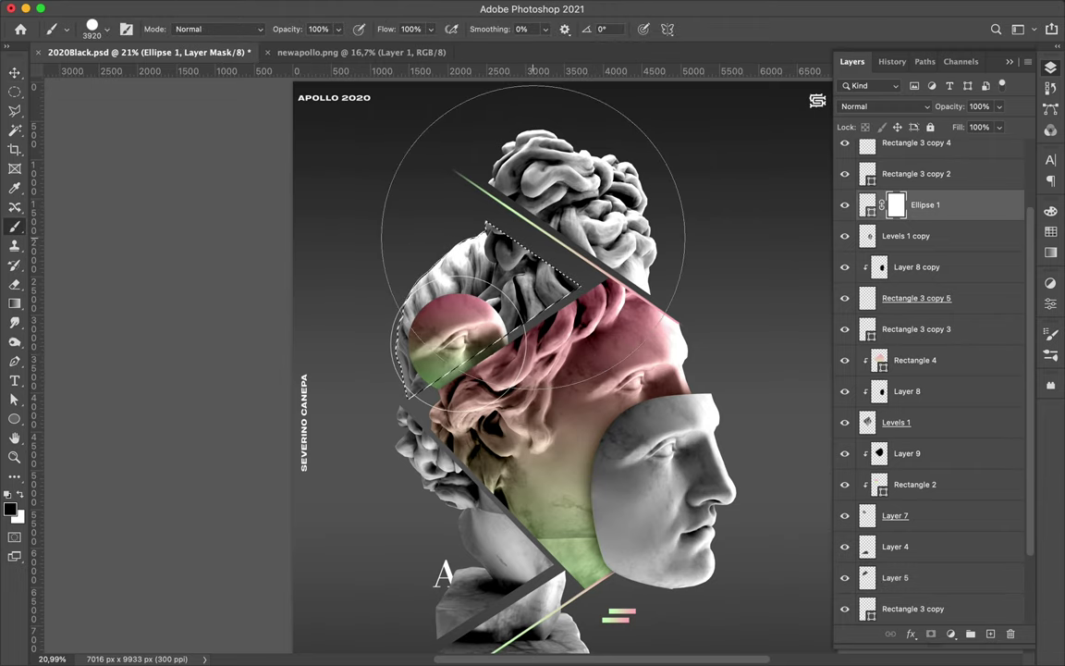
pyautogui.hotkey('alt', 'BackSpace')
pyautogui.hotkey('ctrl', 'd')
# - Paste and drag the top hair slice toward its new position
pyautogui.press('v')
pyautogui.scroll(-3, 605, 319)
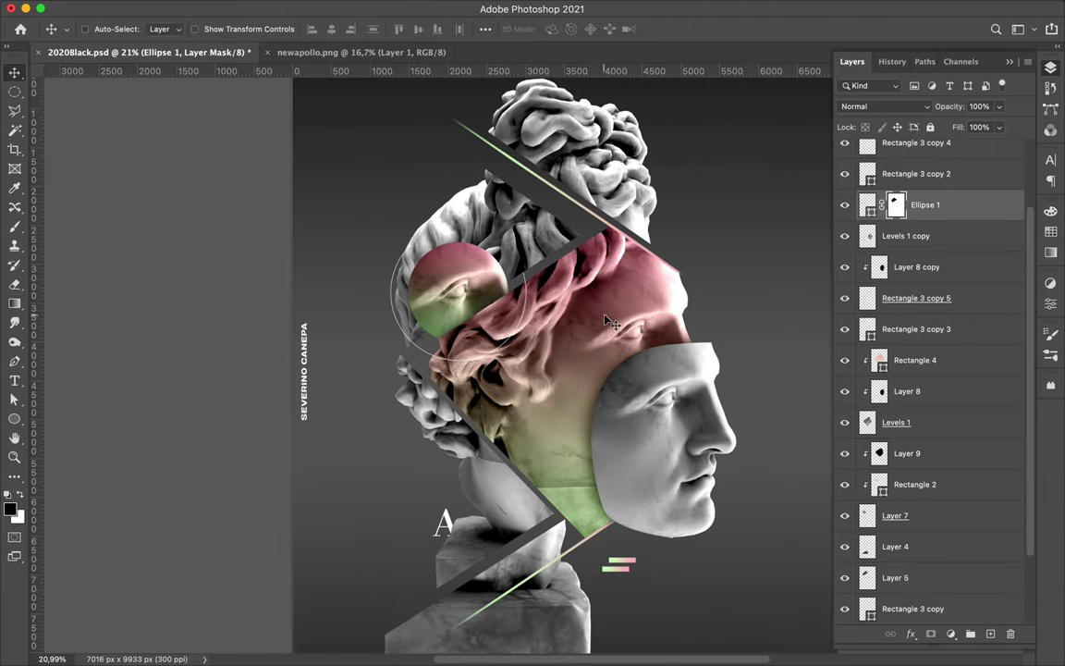
pyautogui.scroll(2, 613, 322)
pyautogui.hotkey('ctrl', 'v')
pyautogui.moveTo(618, 197); pyautogui.dragTo(592, 189)
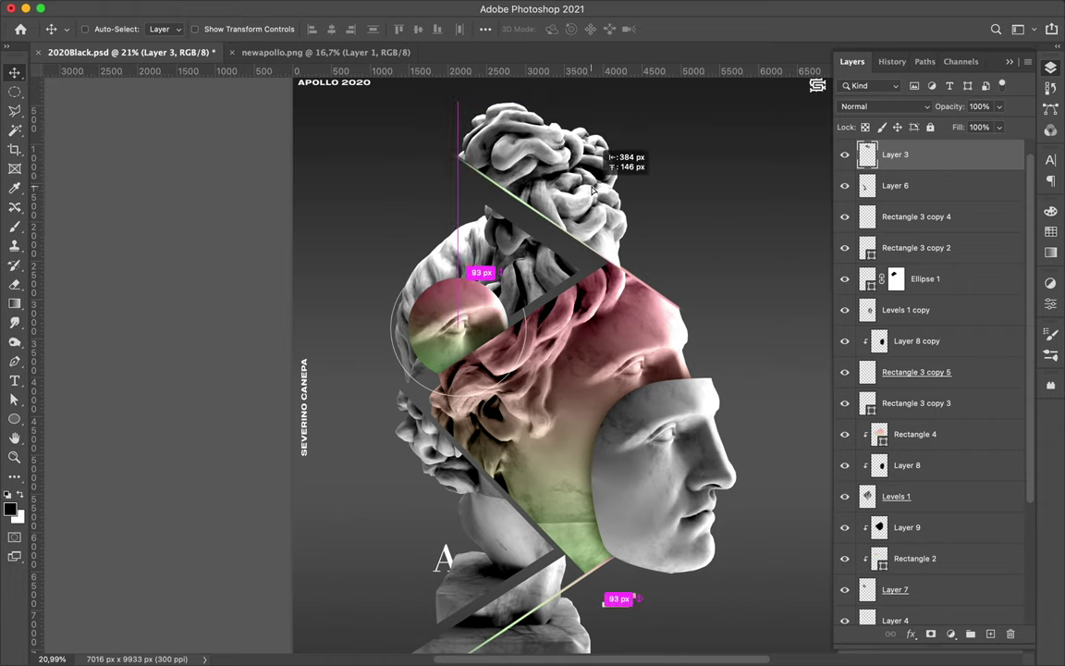
# - Send Layer 3 just above Layer 4 and move the lower statue slice down and right
pyautogui.hotkey('ctrl', '[')
pyautogui.hotkey('ctrl', '[')
pyautogui.hotkey('ctrl', '[')
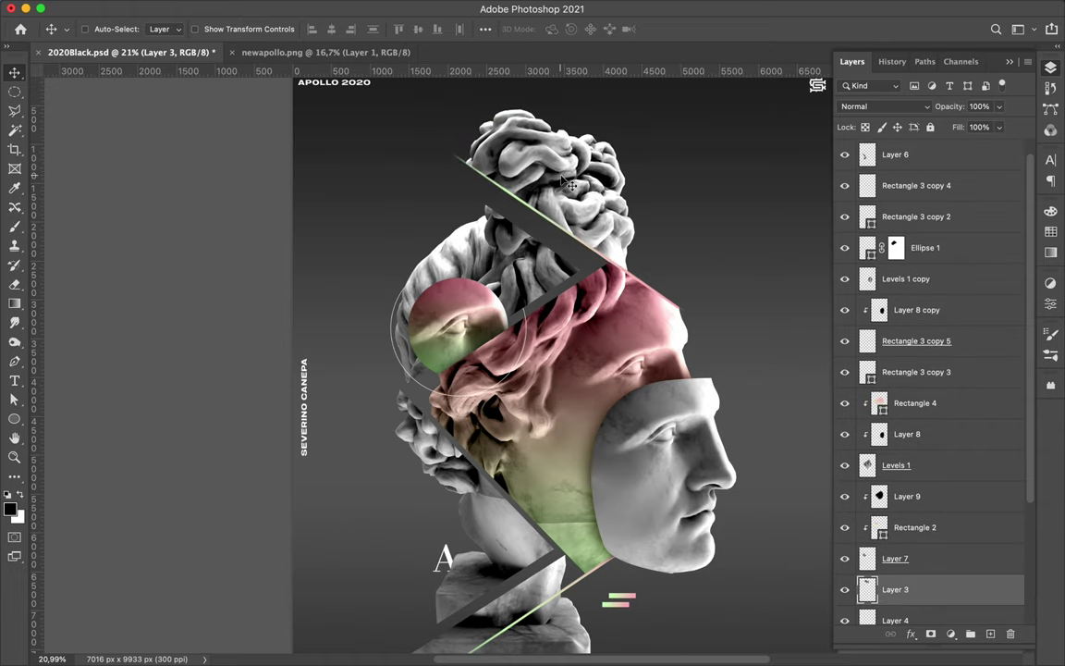
pyautogui.scroll(-3, 570, 184)
pyautogui.moveTo(500, 490); pyautogui.dragTo(504, 481)
pyautogui.press('l')
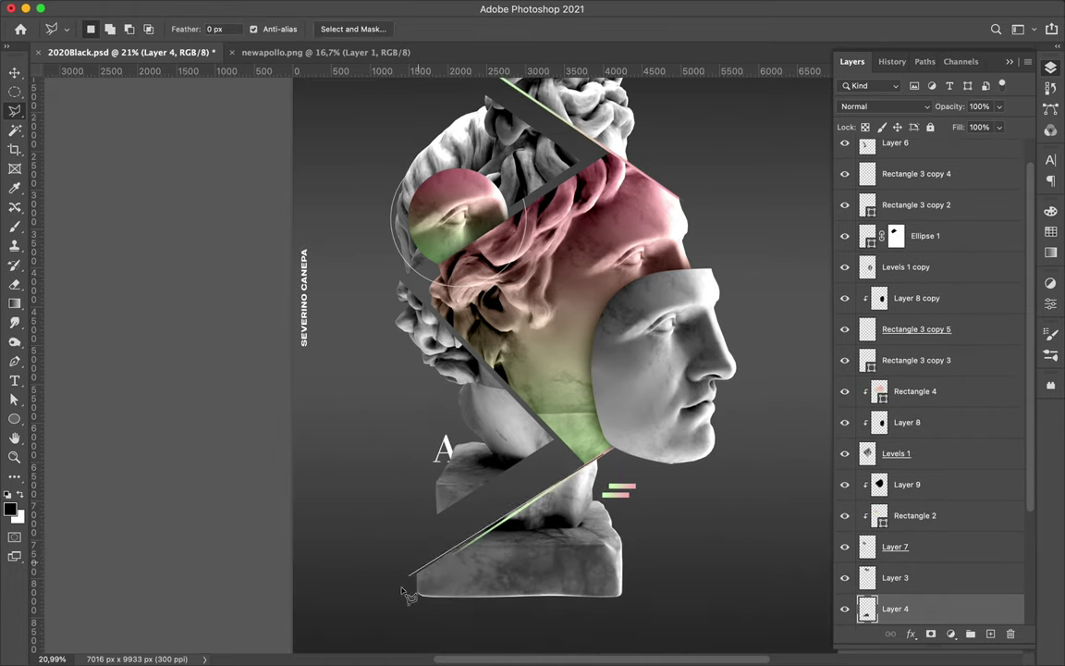
pyautogui.press('v')
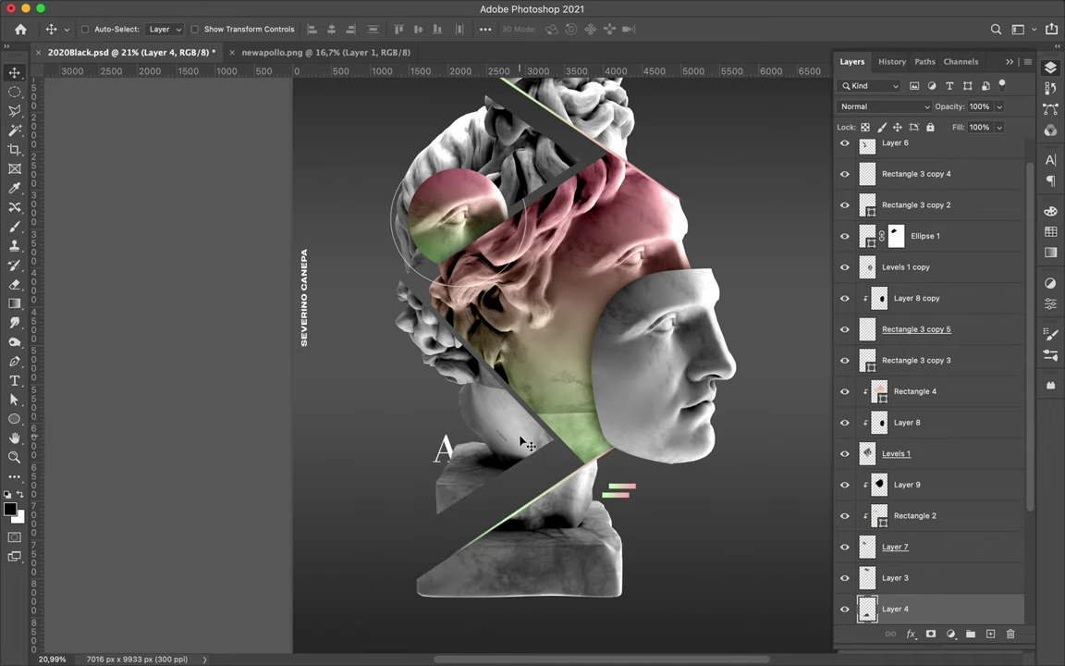
pyautogui.moveTo(512, 438); pyautogui.dragTo(529, 453)
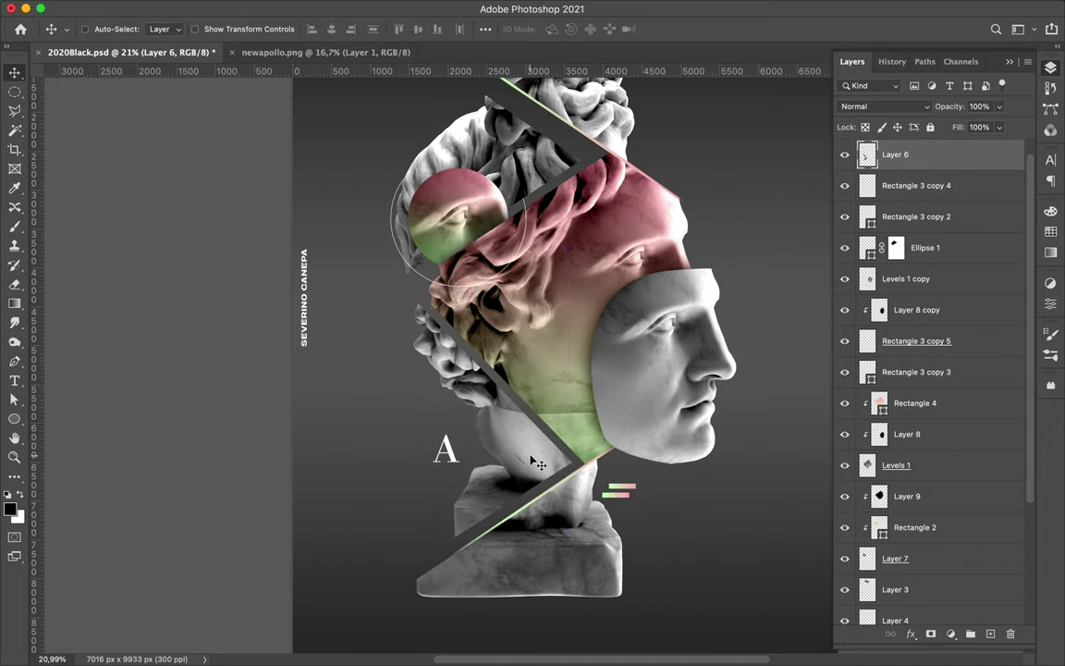
pyautogui.scroll(-2, 532, 458)
# - Draw an outlined rectangle around the letter A, tilt it about 30 degrees, and position it
pyautogui.press('p')
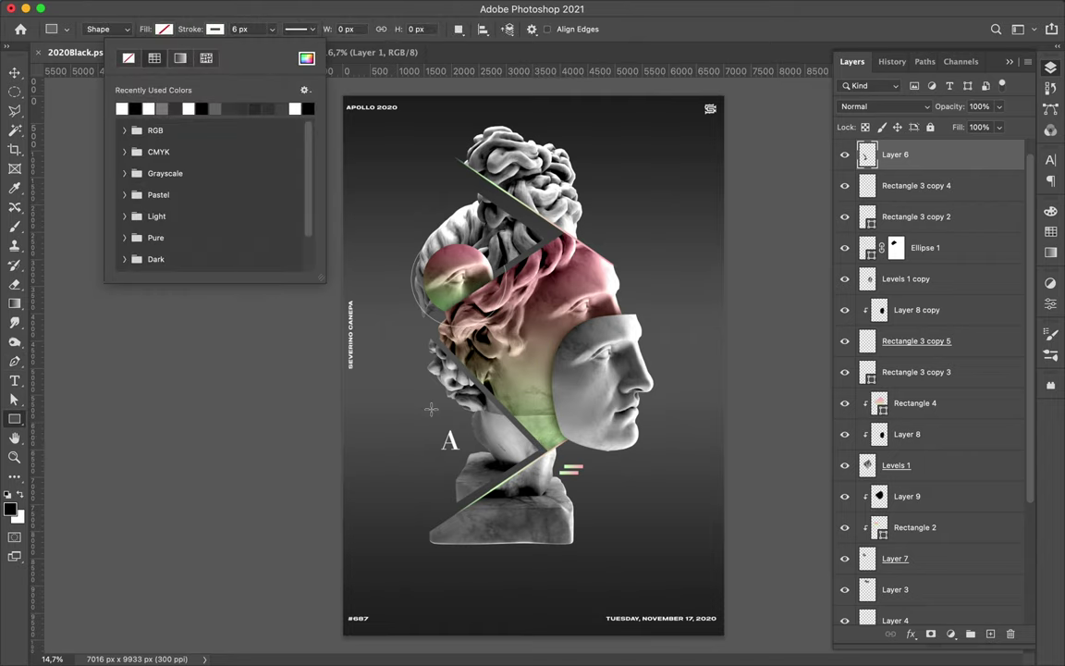
pyautogui.moveTo(424, 404); pyautogui.dragTo(611, 478)
pyautogui.press('a')
pyautogui.hotkey('ctrl', 't')
pyautogui.moveTo(622, 407); pyautogui.dragTo(601, 333)
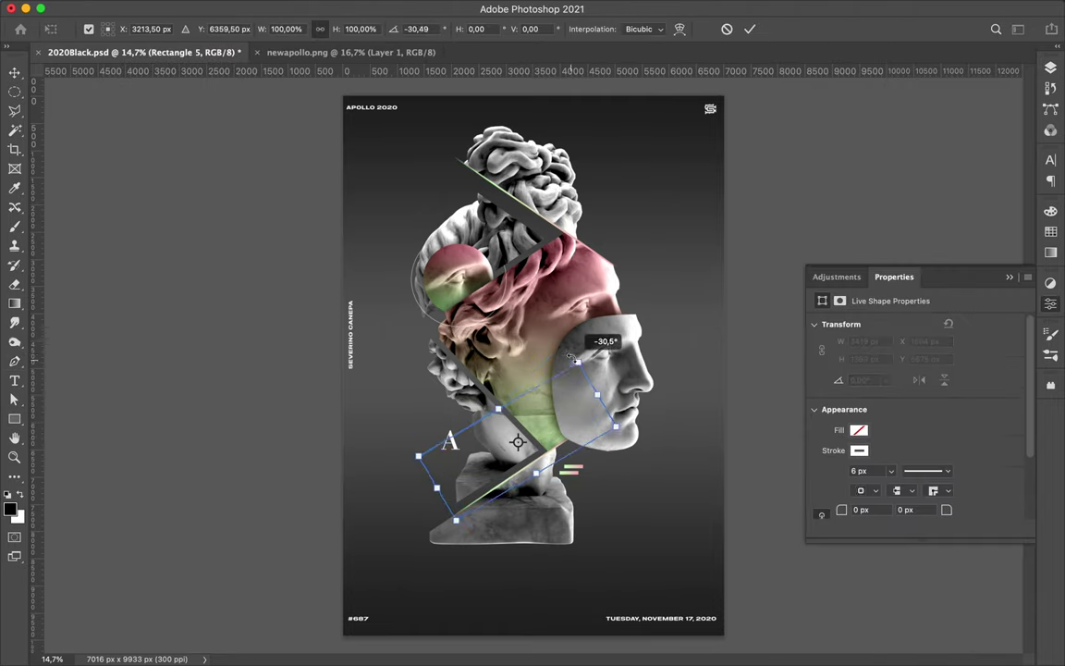
pyautogui.press('v')
pyautogui.moveTo(518, 294); pyautogui.dragTo(566, 354)
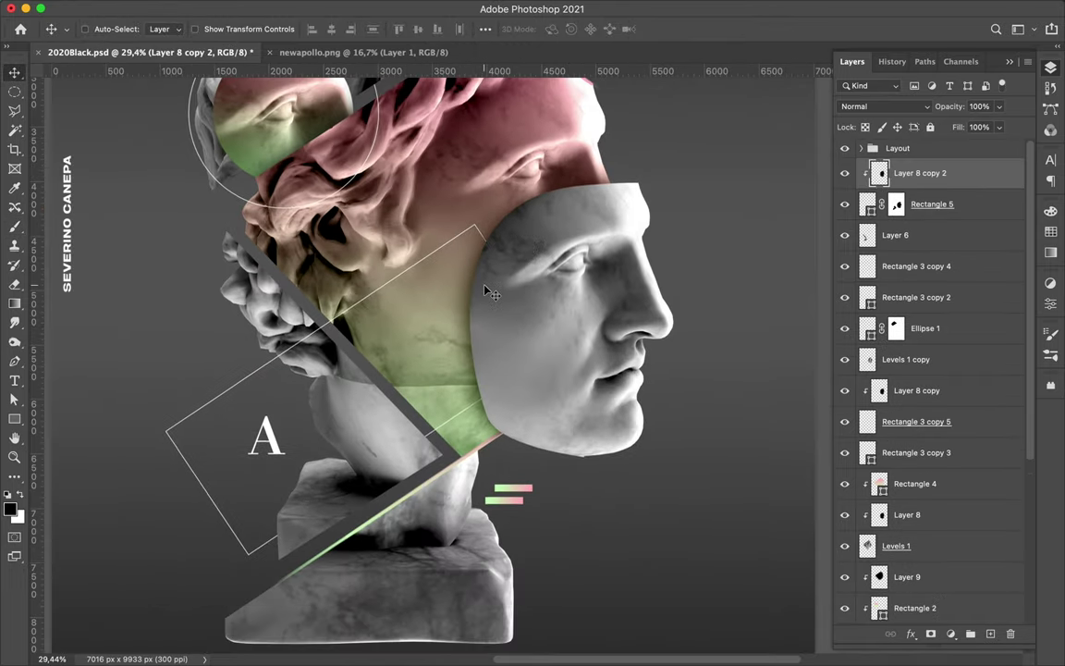
# - Select Levels 1 copy and pick the eraser with a small Hard Round 23 px brush
pyautogui.scroll(10, 544, 515)
pyautogui.keyDown('super'); pyautogui.click(544, 516); pyautogui.keyUp('super')
pyautogui.press('e')
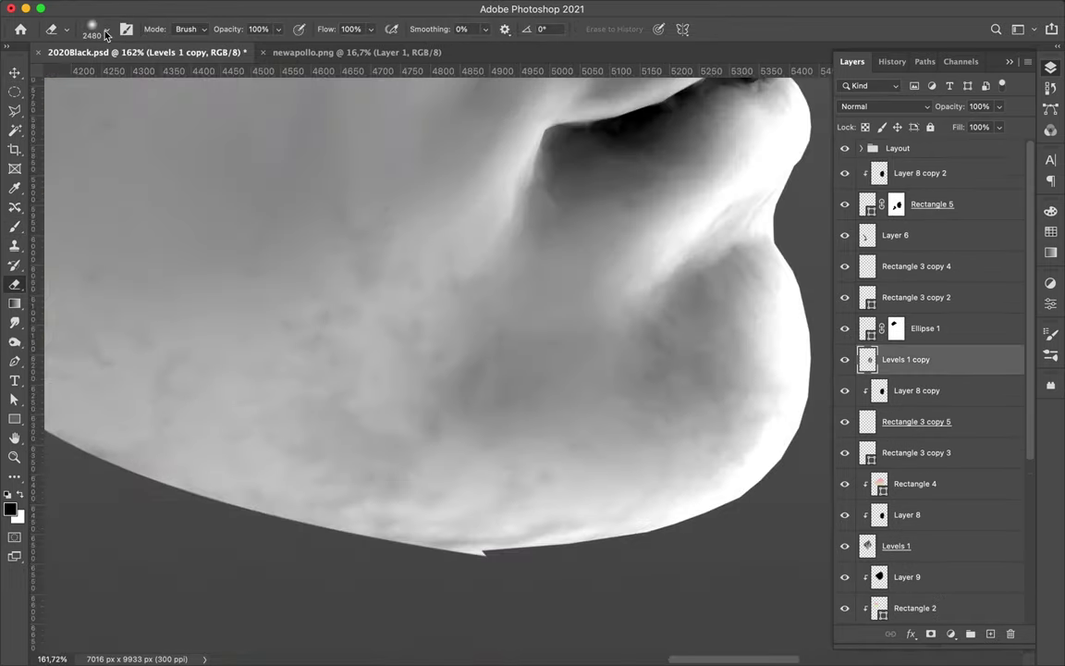
pyautogui.click(107, 35)
pyautogui.click(130, 277)
pyautogui.press('Return')
# - Fit the whole poster in view and save it
pyautogui.press('super+0')
pyautogui.press('super+s')
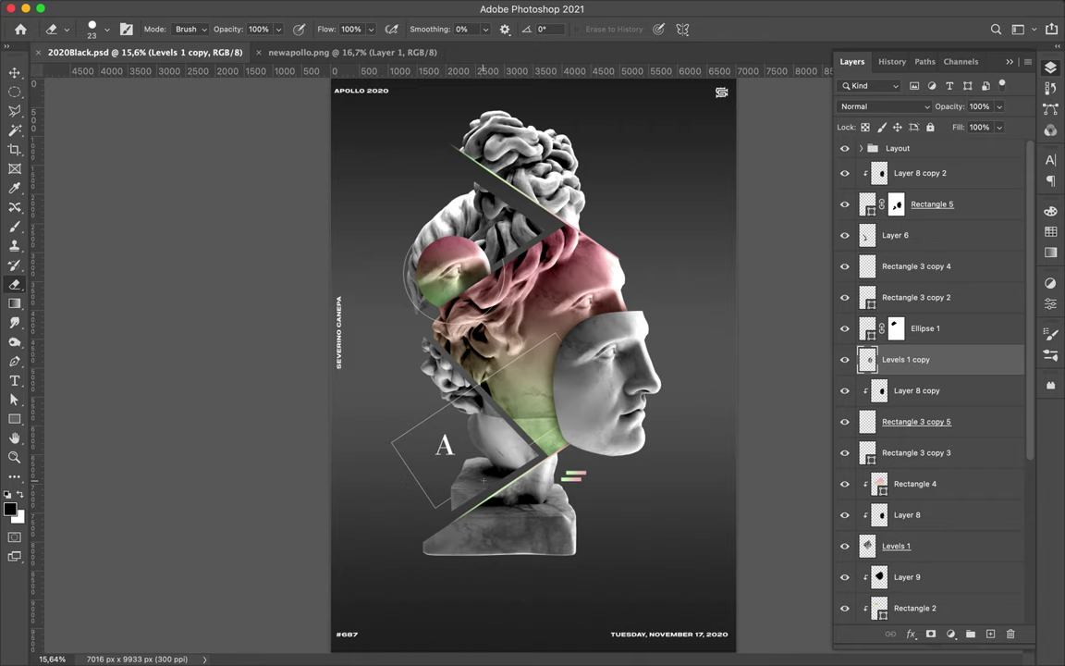
pyautogui.scroll(3, 534, 323)
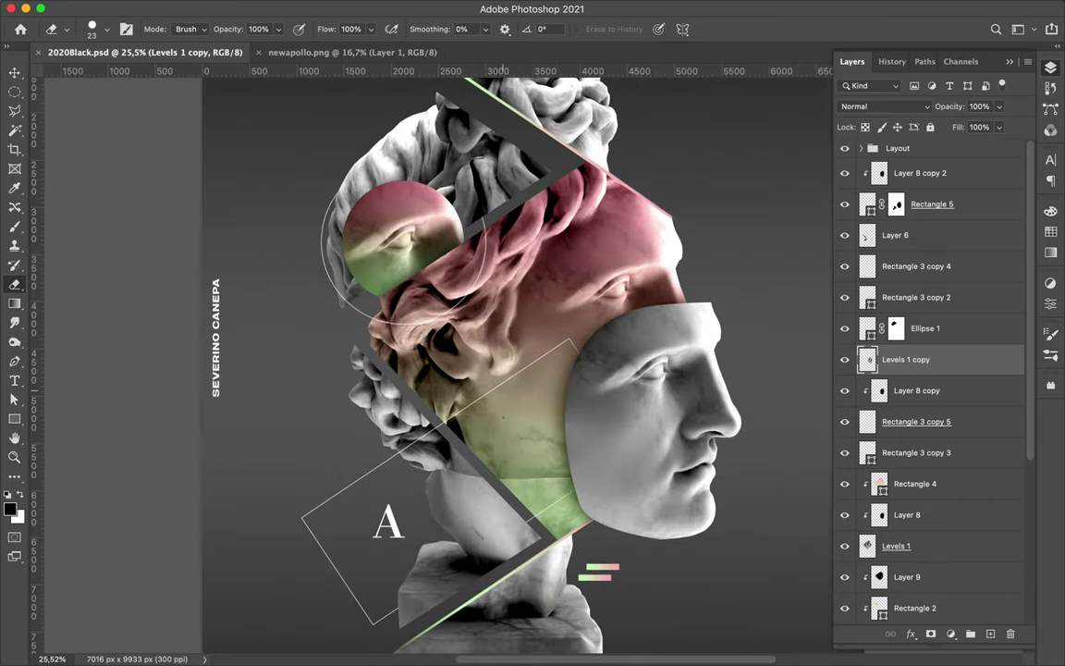
pyautogui.scroll(-3, 530, 363)
# - Move both Rectangle 3 copy 6 layers above Layer 6 and raise the white bars beside the head
pyautogui.press('v')
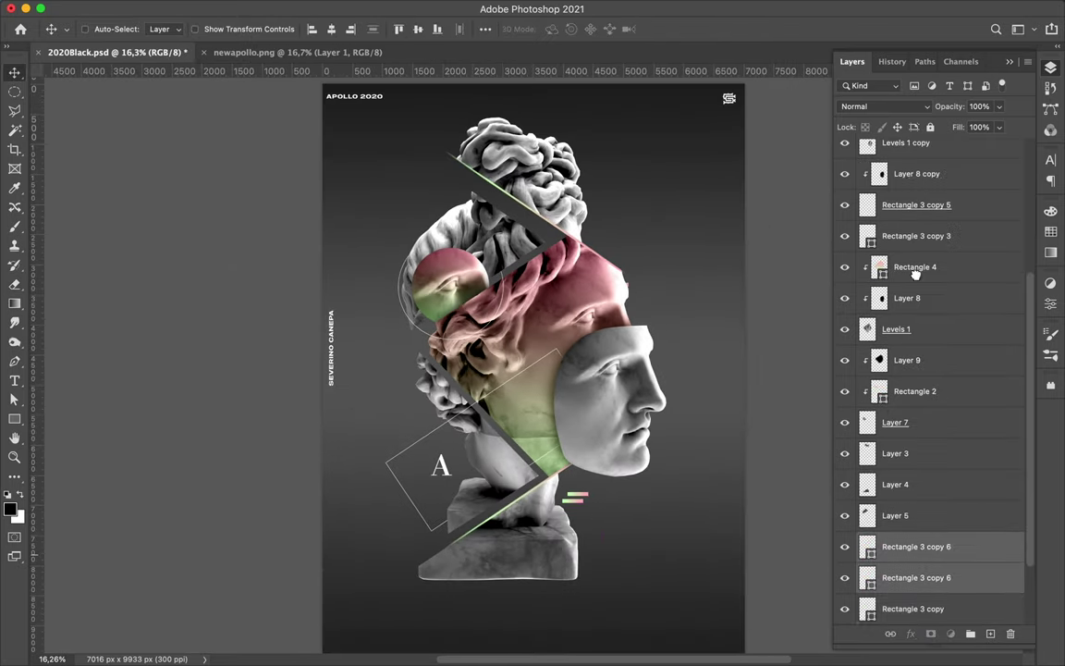
pyautogui.moveTo(914, 271); pyautogui.dragTo(915, 222)
pyautogui.press('a')
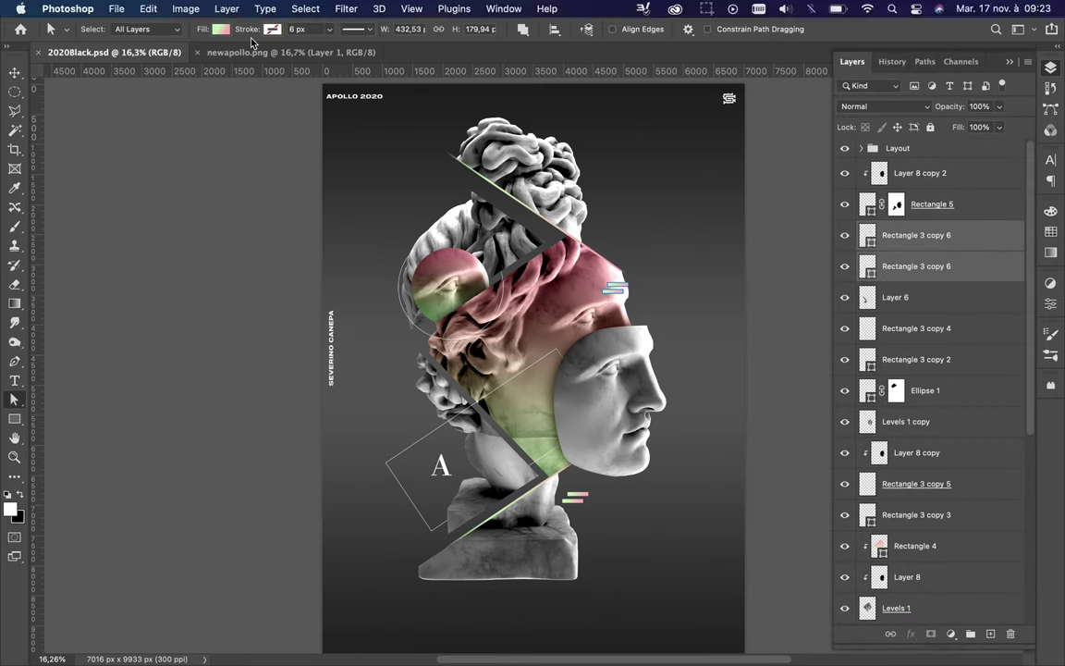
pyautogui.click(272, 29)
pyautogui.press('v')
pyautogui.moveTo(622, 252); pyautogui.dragTo(638, 242)
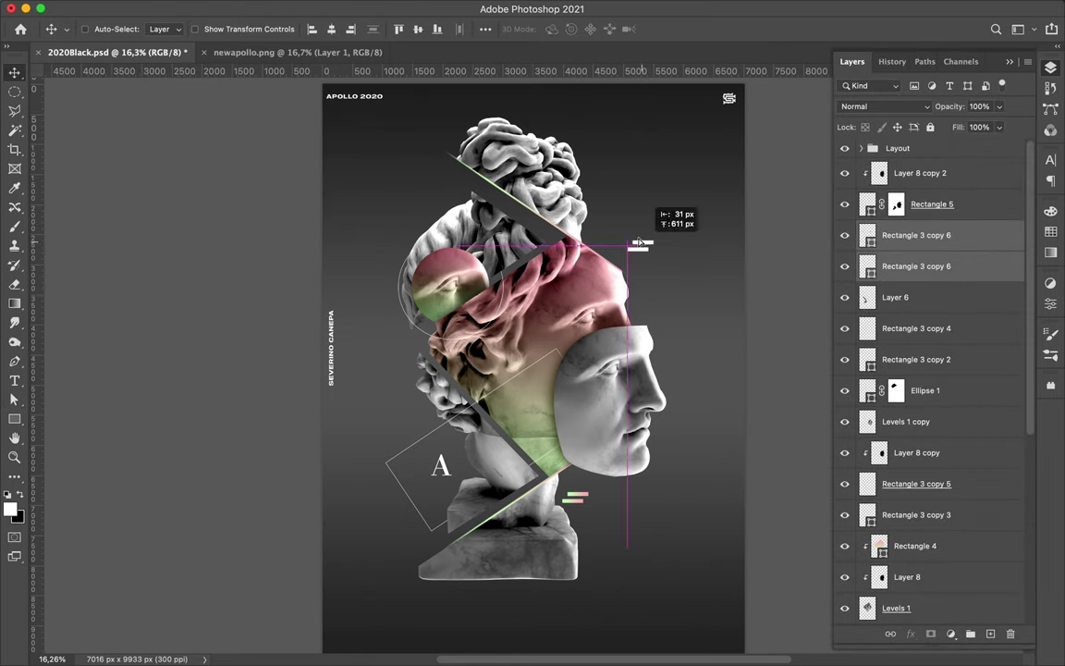
# - Draw a new rectangle over the upper statue with no fill and a white 16 px outline
pyautogui.press('u')
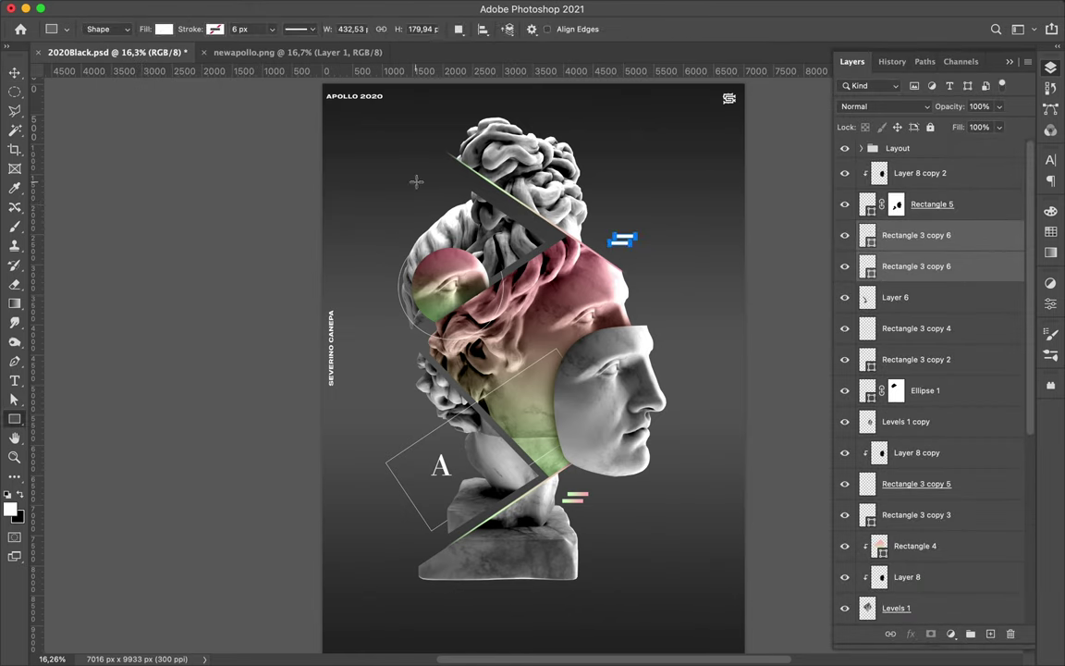
pyautogui.moveTo(416, 182)
pyautogui.mouseDown()
pyautogui.moveTo(559, 273)
pyautogui.moveTo(456, 146)
pyautogui.mouseUp()
pyautogui.click(163, 28)
pyautogui.click(69, 52)
pyautogui.click(214, 28)
pyautogui.click(138, 53)
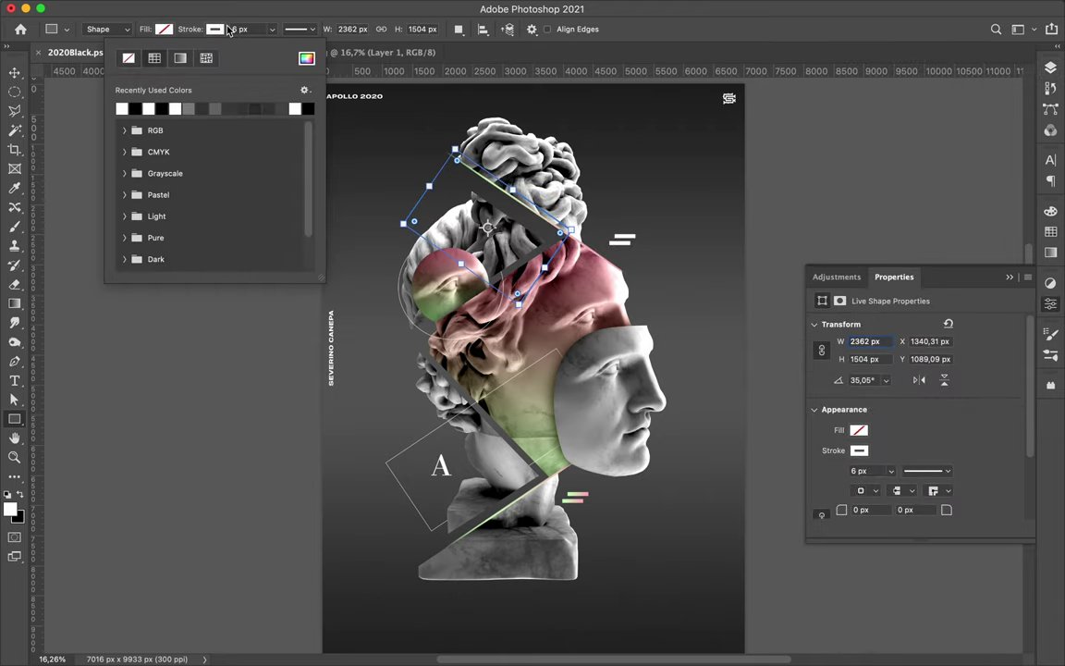
pyautogui.press('a')
pyautogui.click(302, 28)
pyautogui.write('16v')
# - Tilt the new frame, move Rectangle 6 below Layer 7, and nudge it down-right
pyautogui.moveTo(518, 227); pyautogui.dragTo(510, 236)
pyautogui.scroll(1, 529, 269)
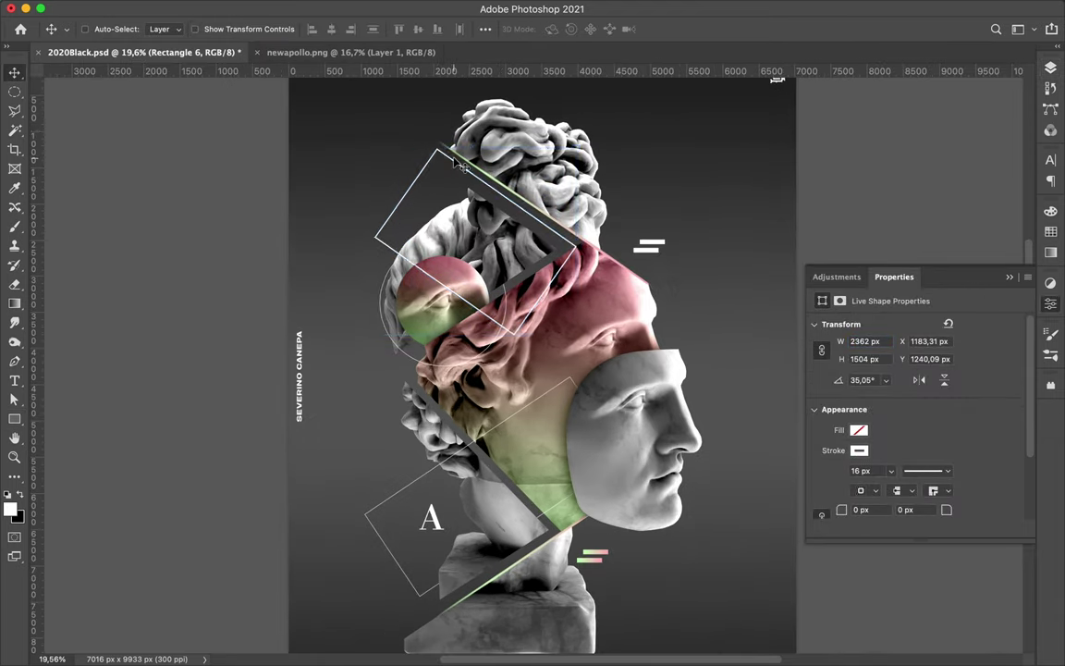
pyautogui.hotkey('ctrl', 't')
pyautogui.press('Return')
pyautogui.click(1050, 68)
pyautogui.moveTo(925, 233); pyautogui.dragTo(925, 575)
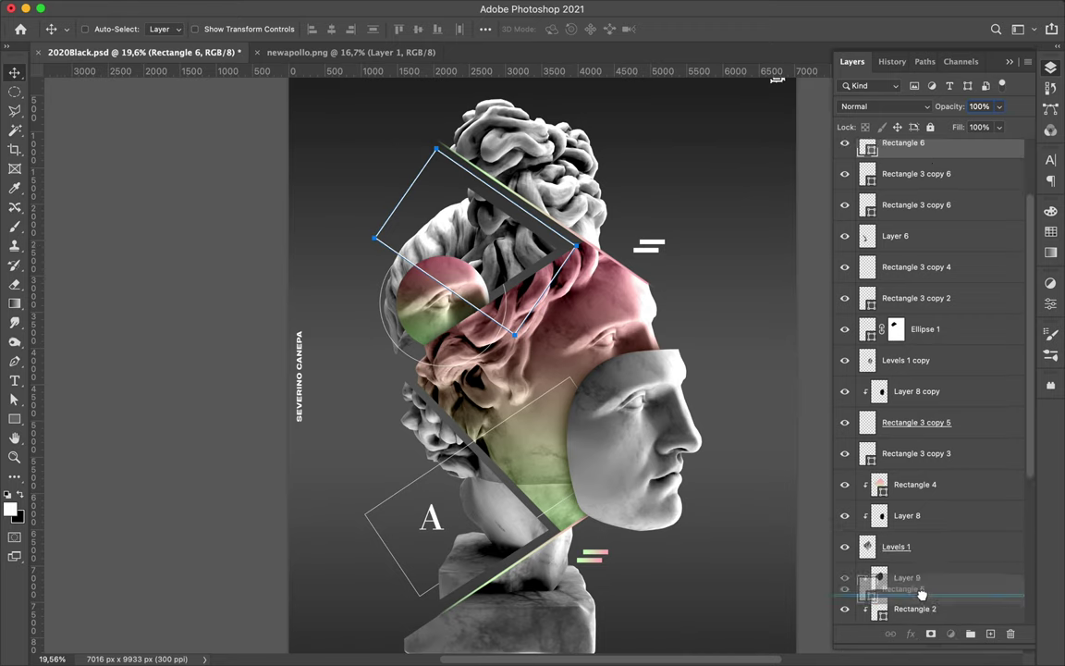
pyautogui.moveTo(533, 225)
pyautogui.mouseDown()
pyautogui.moveTo(543, 233)
pyautogui.moveTo(490, 248)
pyautogui.mouseUp()
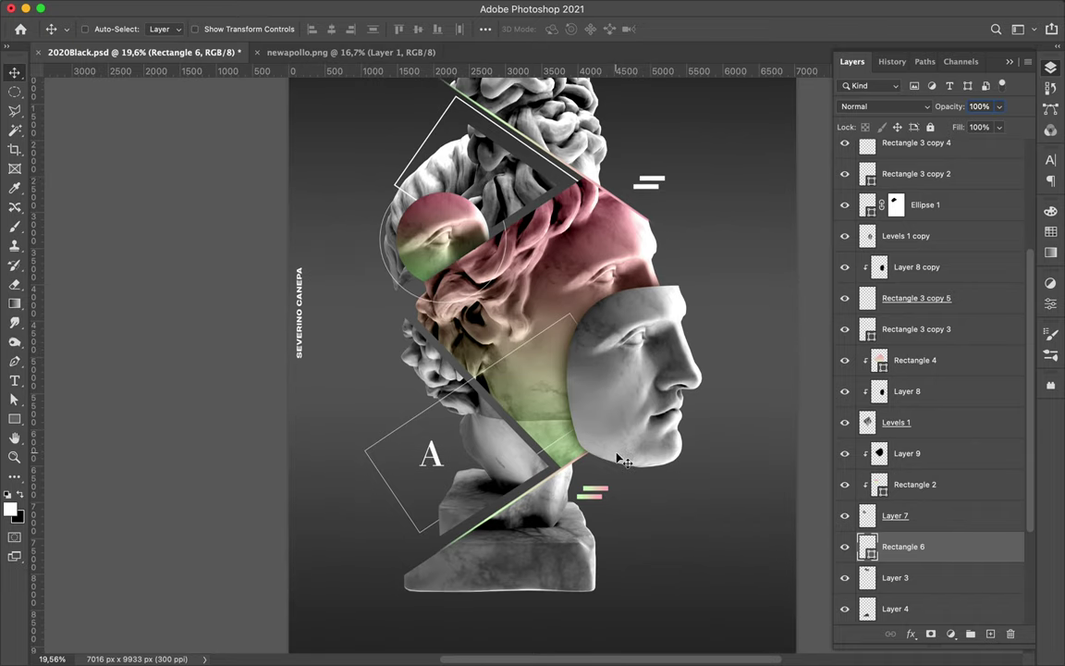
pyautogui.scroll(3, 619, 460)
pyautogui.scroll(-5, 619, 459)
# - Copy a thin grey strip to Layer 10, move it onto the statue and rotate it
pyautogui.press('m')
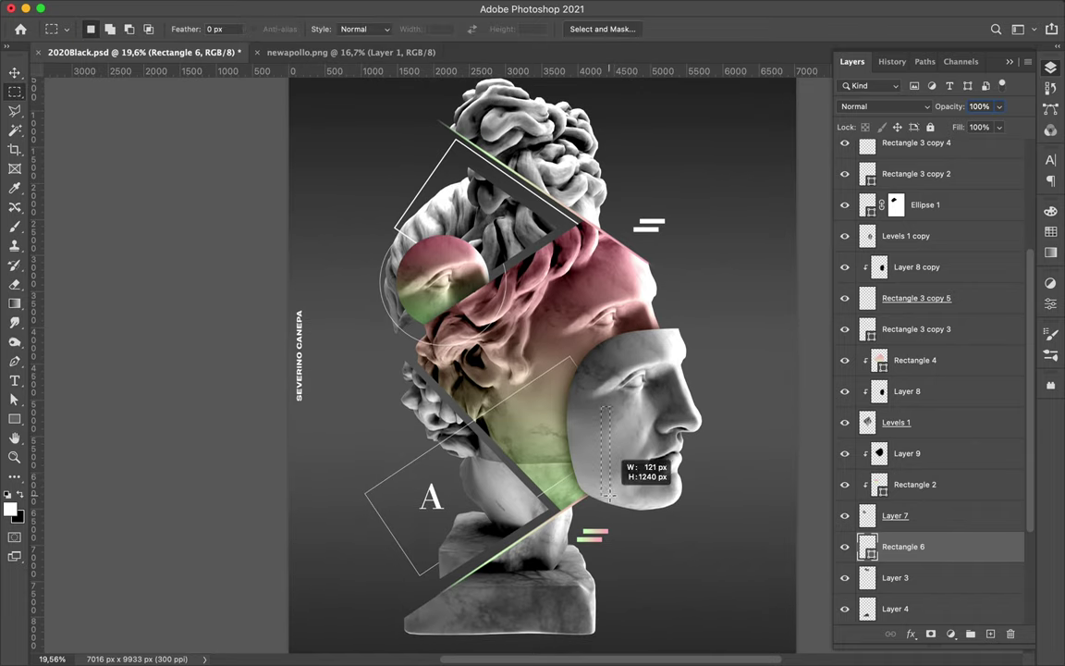
pyautogui.hotkey('ctrl', 'j')
pyautogui.press('v')
pyautogui.moveTo(634, 444); pyautogui.dragTo(480, 459)
pyautogui.hotkey('ctrl', 't')
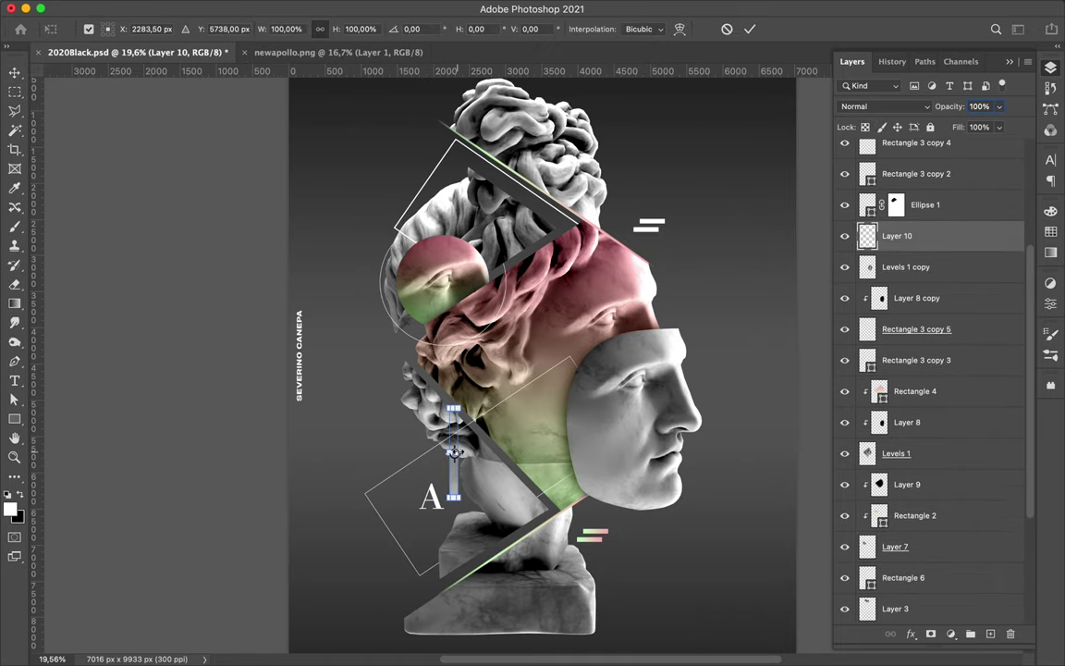
pyautogui.moveTo(445, 379); pyautogui.dragTo(531, 407)
pyautogui.press('Return')
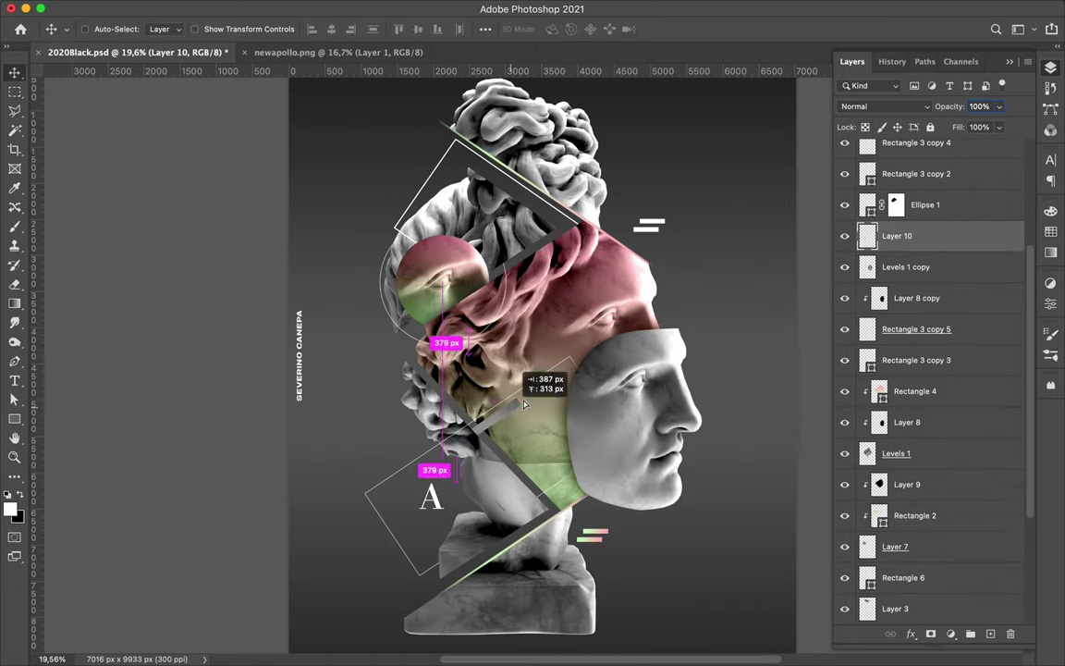
# - Rotate the grey bar further, align it just above the A frame, and save
pyautogui.hscroll(-3, 518, 407)
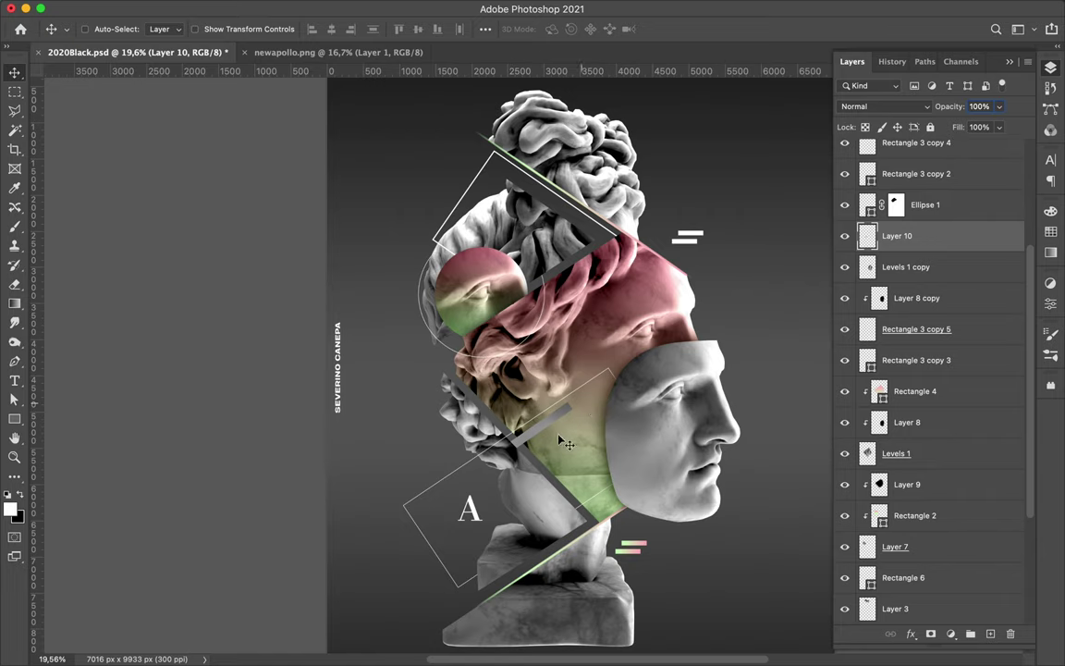
pyautogui.moveTo(559, 420); pyautogui.dragTo(563, 424)
pyautogui.scroll(3, 563, 423)
pyautogui.hotkey('ctrl', 't')
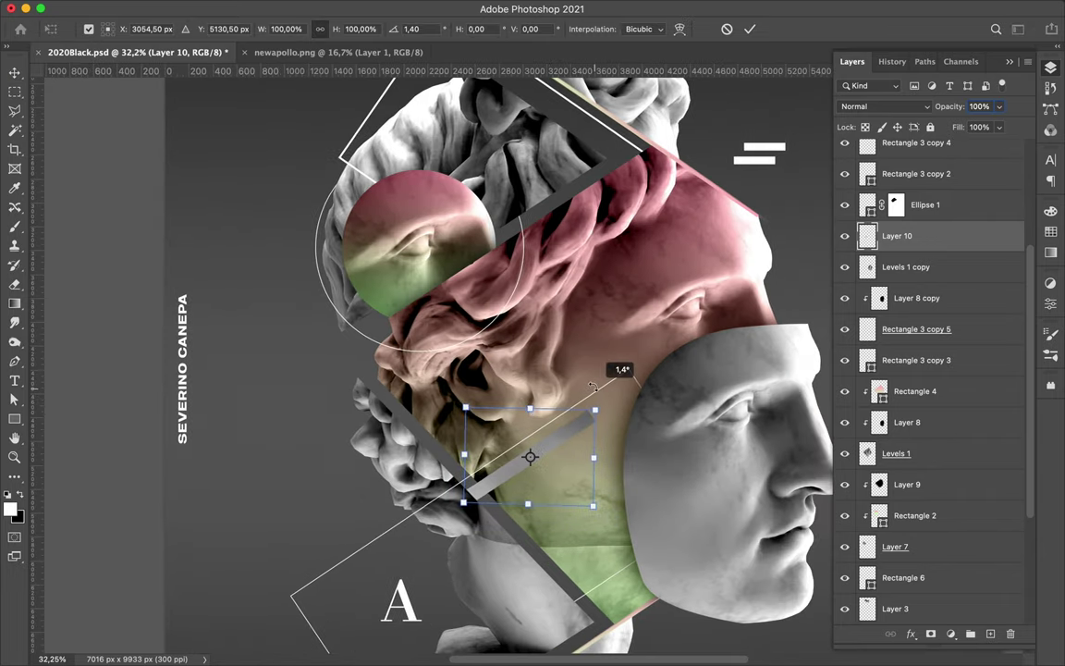
pyautogui.moveTo(593, 386); pyautogui.dragTo(585, 435)
pyautogui.press('Return')
pyautogui.moveTo(533, 467); pyautogui.dragTo(513, 453)
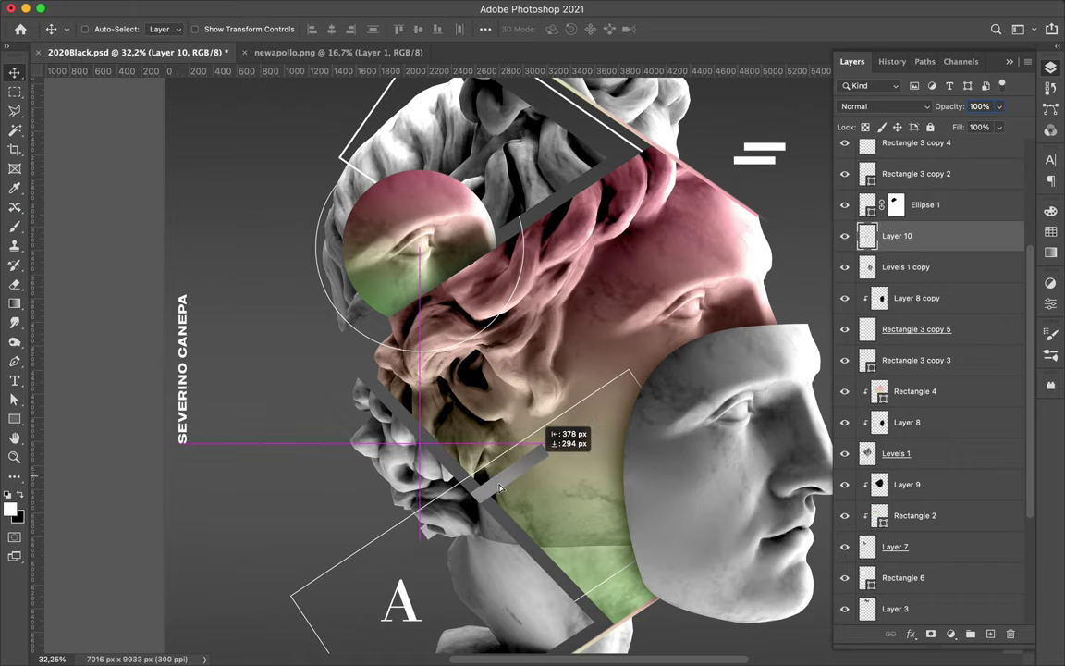
pyautogui.scroll(-3, 492, 499)
pyautogui.hotkey('ctrl', 's')
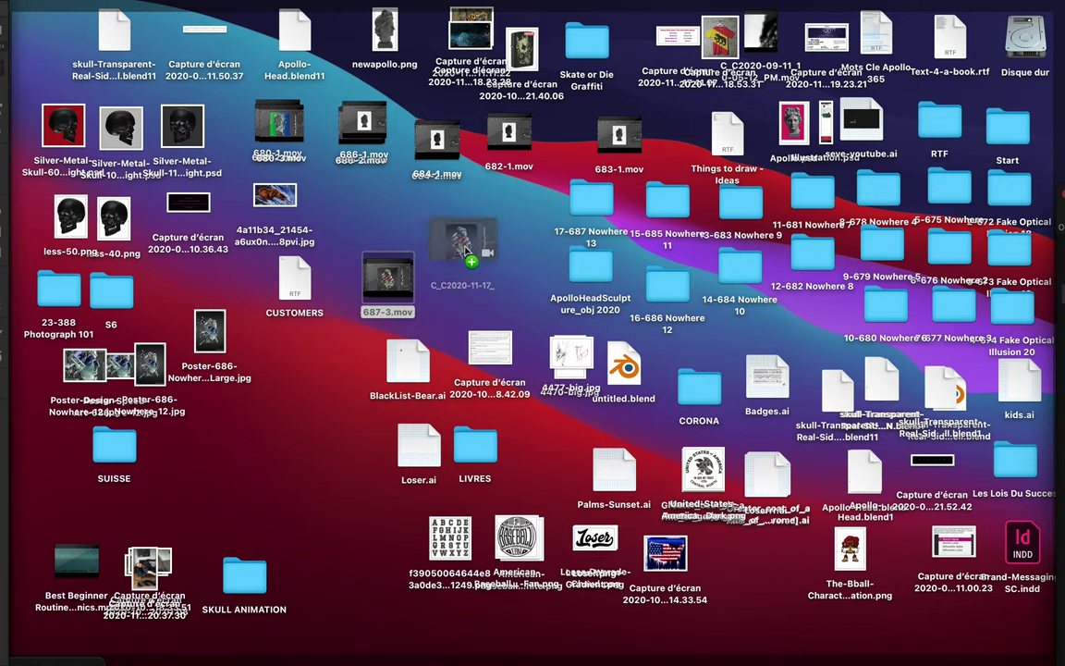
# - Copy the newest Capto recording to the desktop and permanently delete 687-4.mov
pyautogui.moveTo(466, 251); pyautogui.dragTo(315, 487)
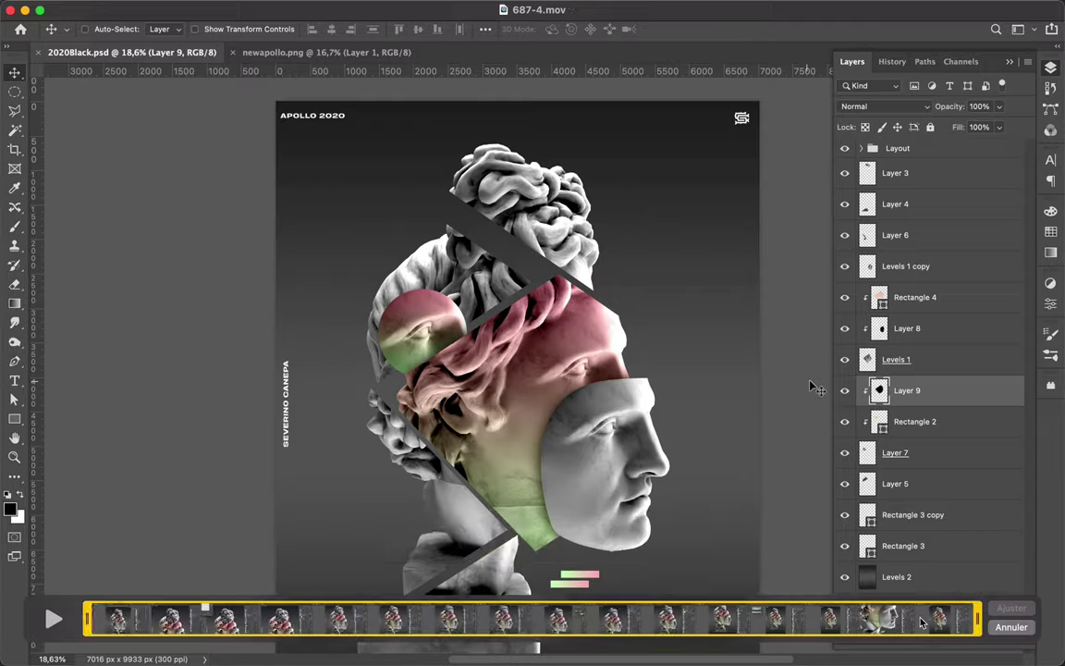
pyautogui.moveTo(1043, 615); pyautogui.dragTo(182, 618)
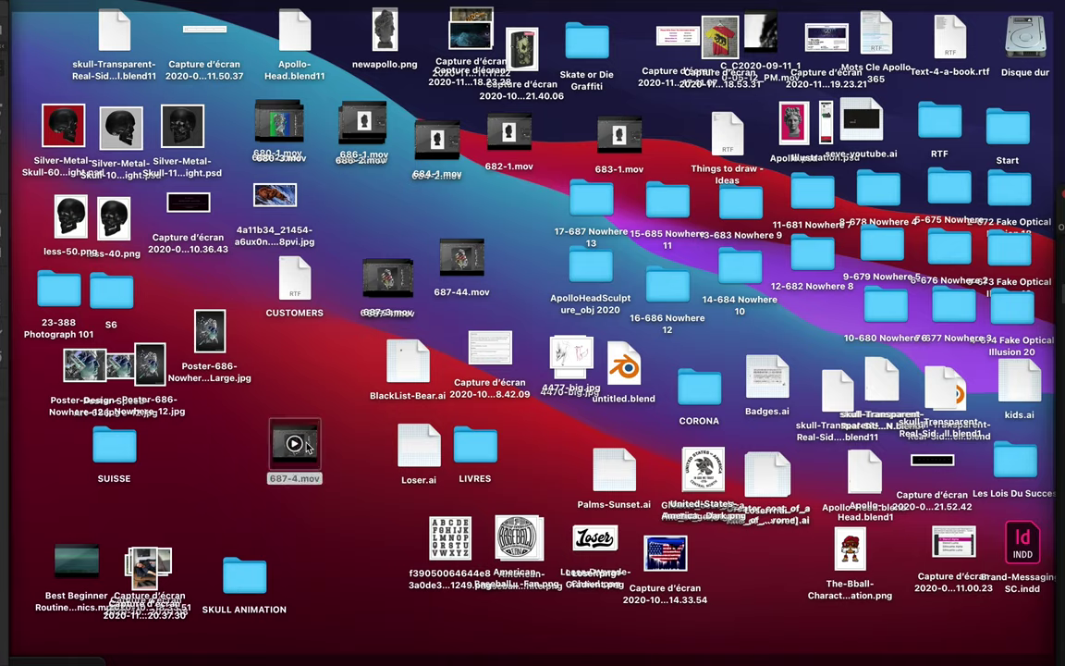
pyautogui.press('alt+super+BackSpace')
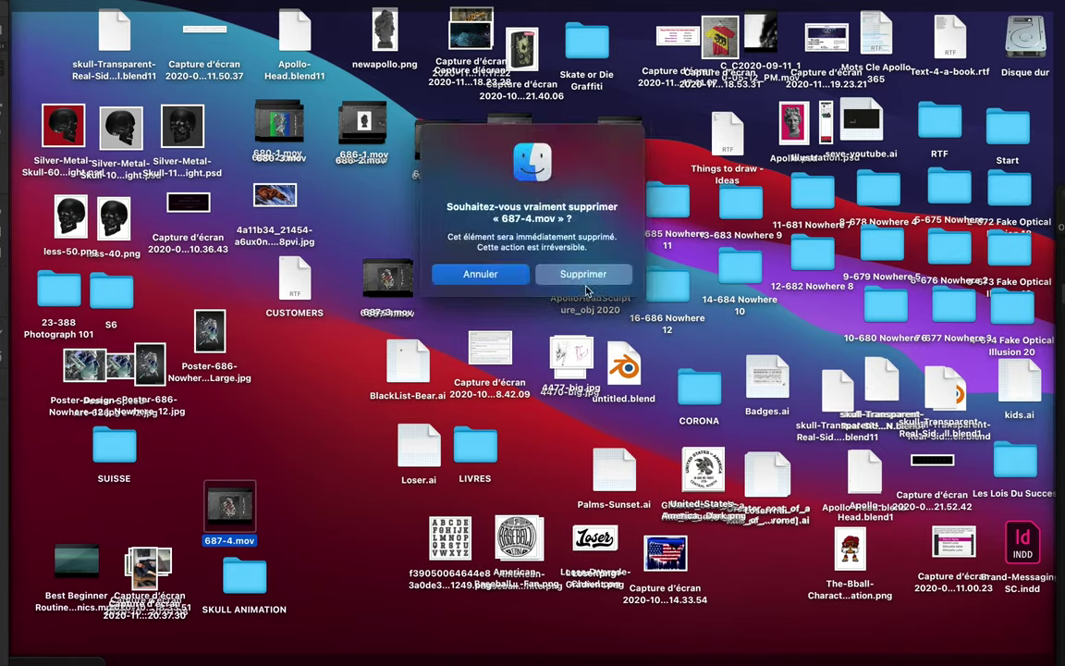
pyautogui.press('Return')
pyautogui.click(375, 278)
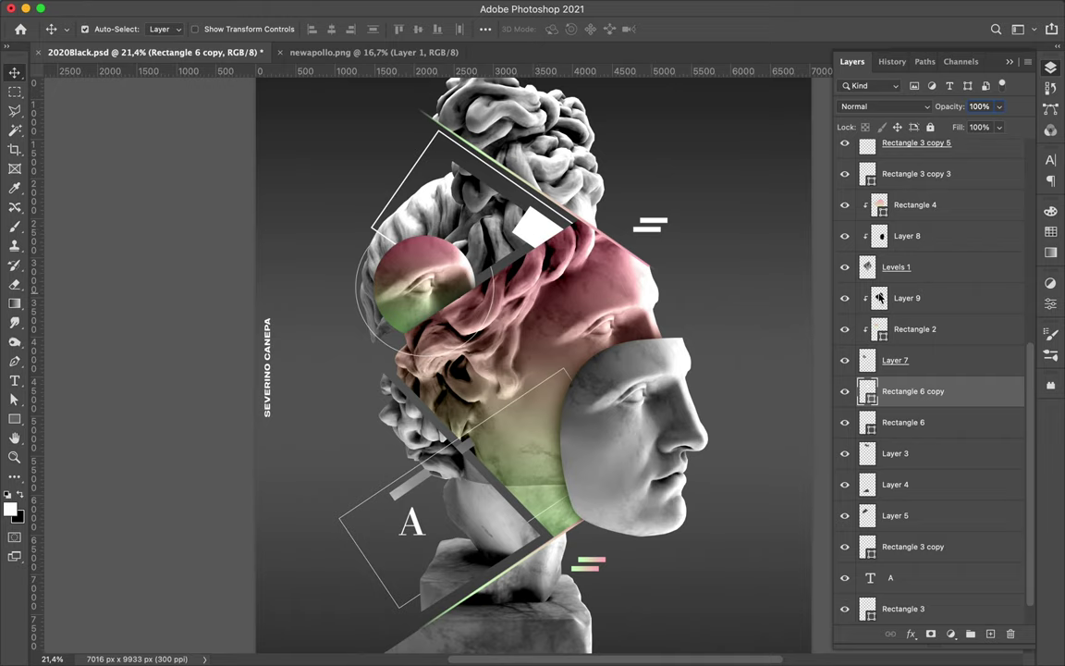
# - Scale Rectangle 6 copy to 63.55% and move it onto the top slice
pyautogui.moveTo(879, 298); pyautogui.dragTo(901, 407)
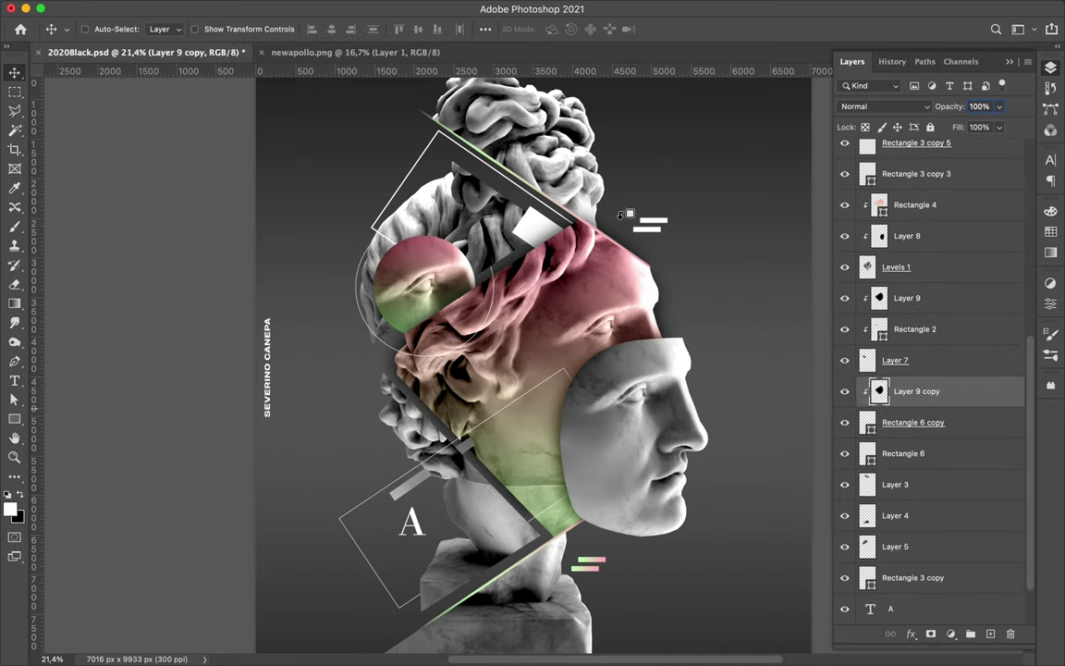
pyautogui.keyDown('ctrl'); pyautogui.click(541, 231); pyautogui.keyUp('ctrl')
pyautogui.press('a')
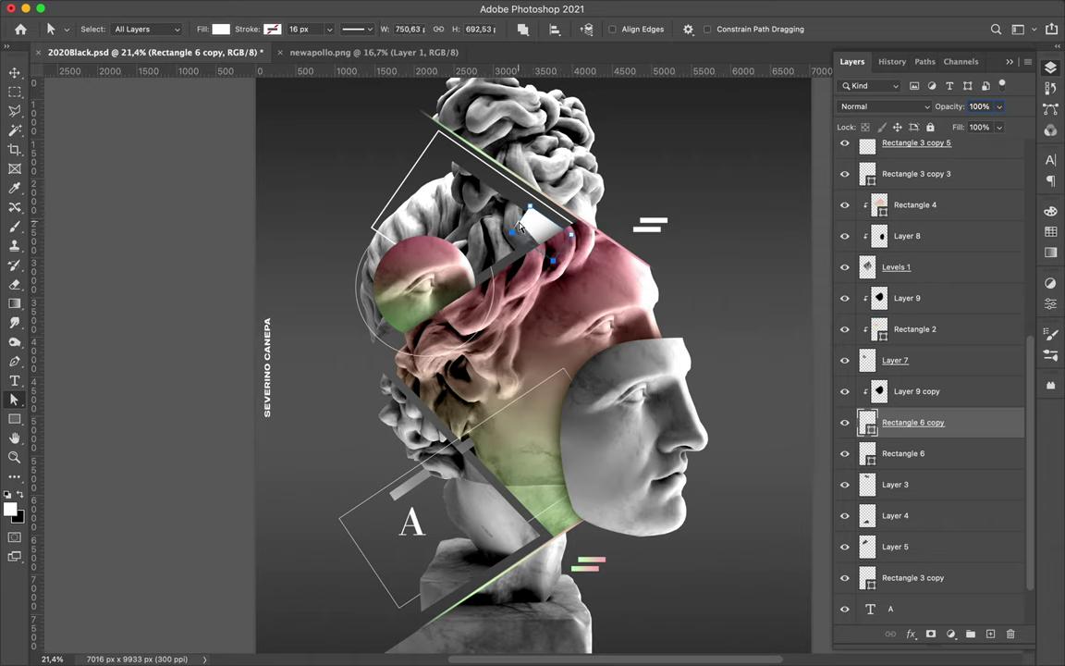
pyautogui.hotkey('ctrl', 't')
pyautogui.moveTo(520, 226); pyautogui.dragTo(536, 233)
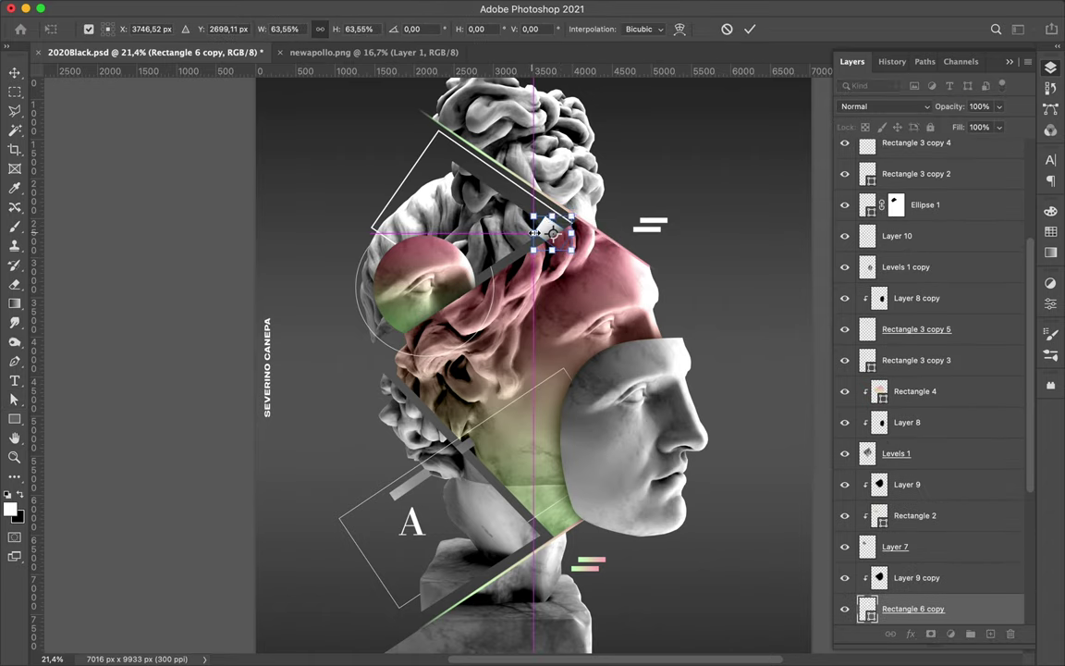
pyautogui.press('Return')
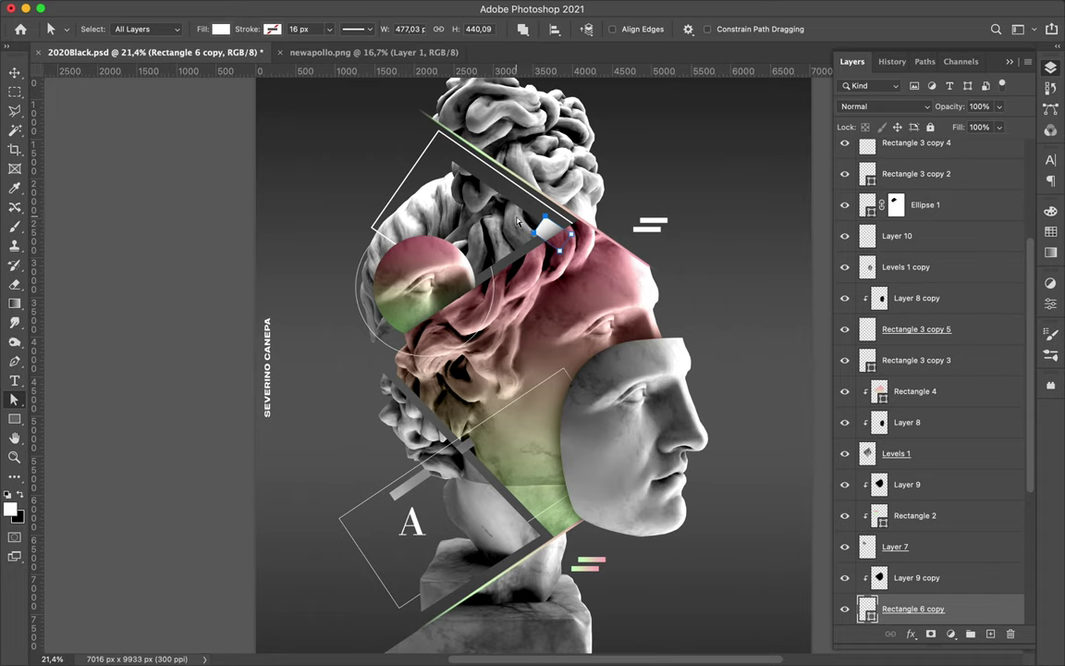
pyautogui.press('v')
pyautogui.moveTo(518, 220); pyautogui.dragTo(544, 222)
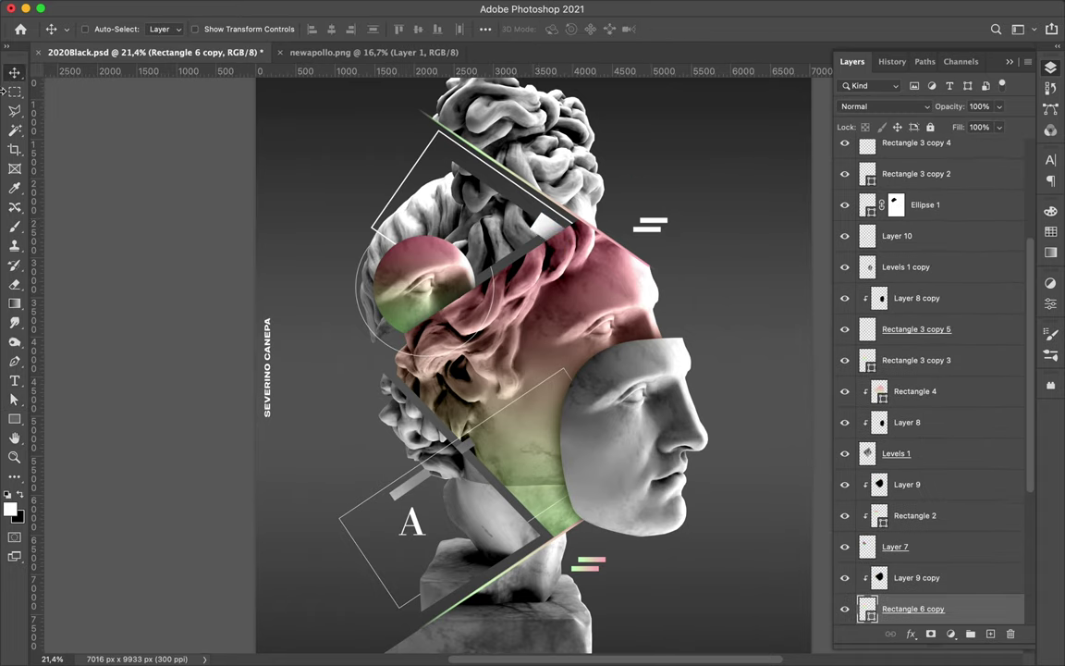
pyautogui.click(14, 419)
# - Draw Rectangle 7 as a pink-green gradient square on the neck and raise it in the stack
pyautogui.moveTo(485, 460); pyautogui.dragTo(534, 504)
pyautogui.click(165, 29)
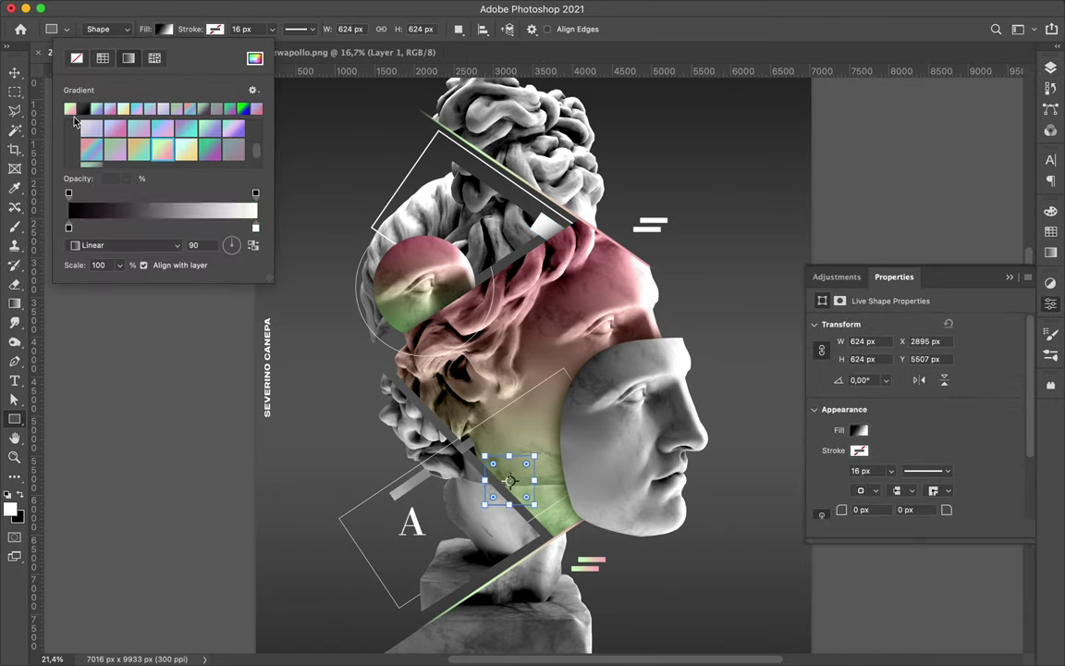
pyautogui.click(71, 108)
pyautogui.press('v')
pyautogui.click(1050, 70)
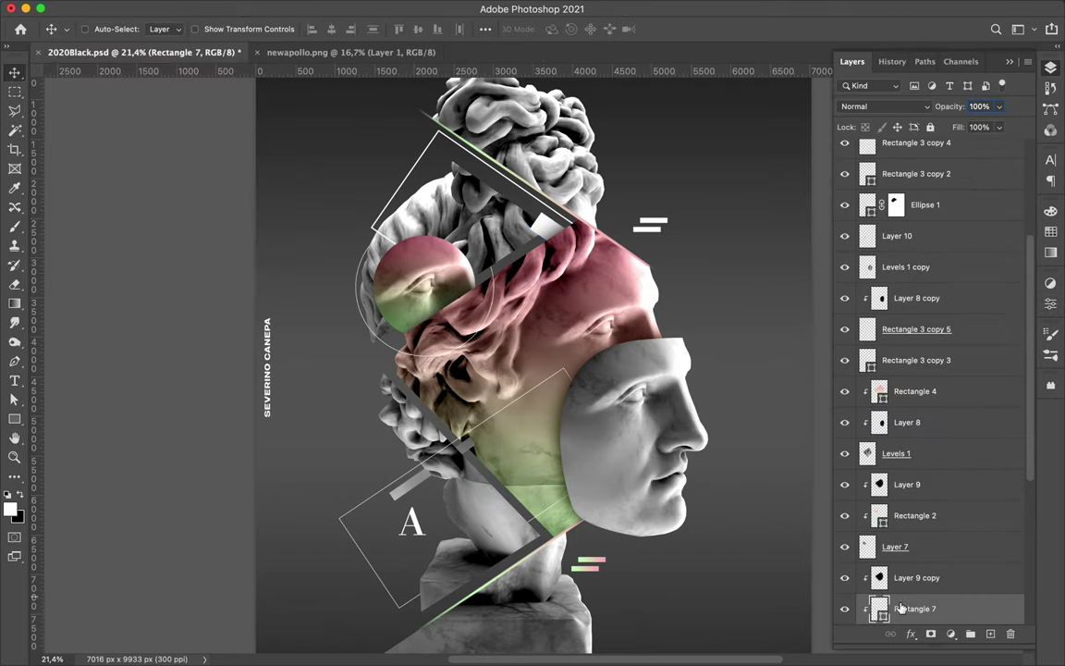
pyautogui.moveTo(903, 576); pyautogui.dragTo(929, 244)
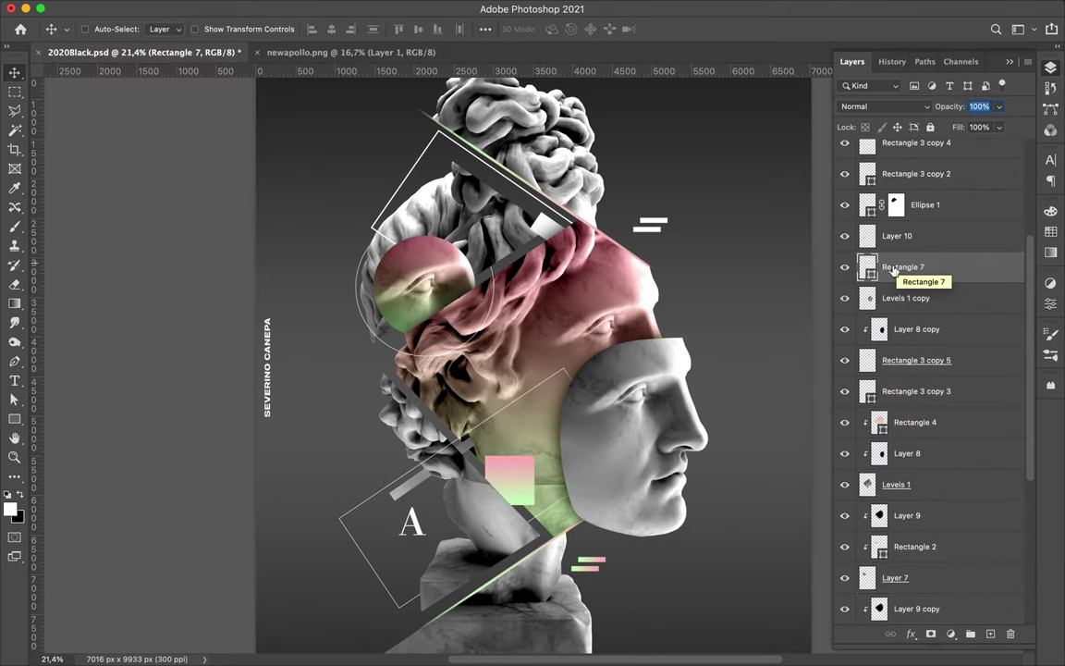
pyautogui.scroll(1, 929, 243)
pyautogui.moveTo(462, 462); pyautogui.dragTo(453, 470)
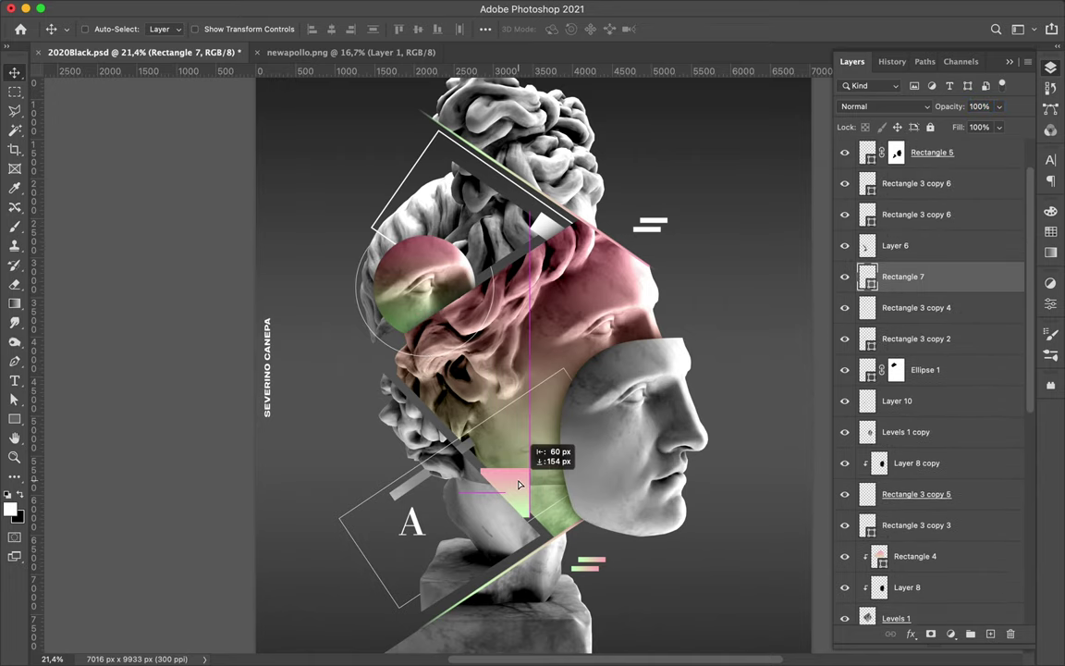
pyautogui.hotkey('alt', ']')
pyautogui.click(992, 634)
# - Paint black over the lower bust, Gaussian-blur it at radius 106, and clip Layer 11 to Layer 6
pyautogui.press('b')
pyautogui.press('x')
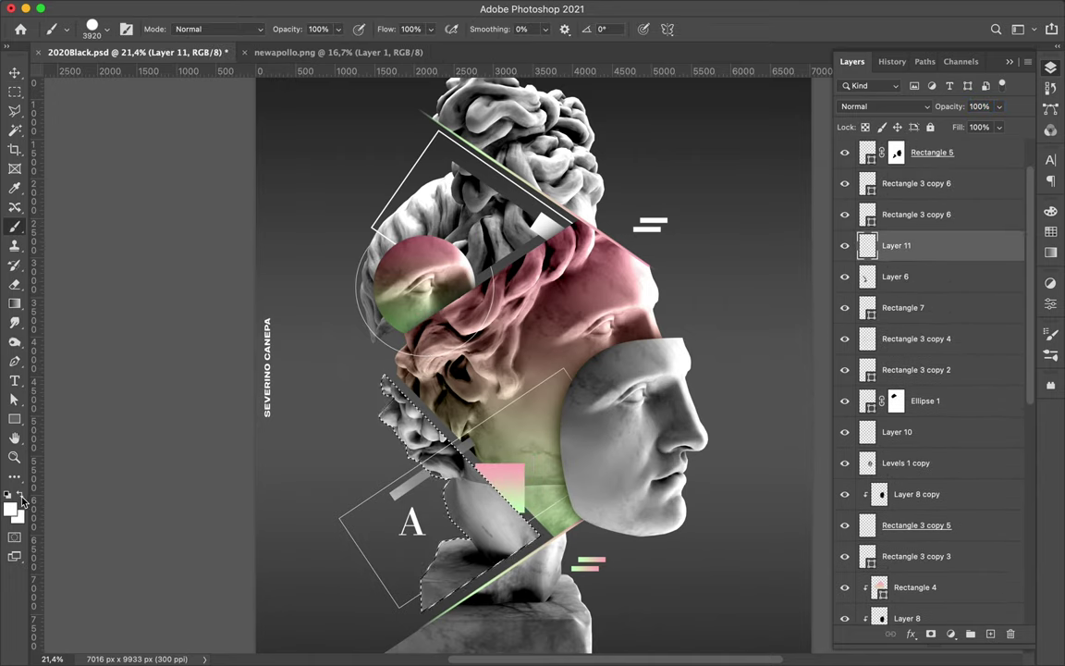
pyautogui.moveTo(406, 389); pyautogui.dragTo(370, 555)
pyautogui.press('m')
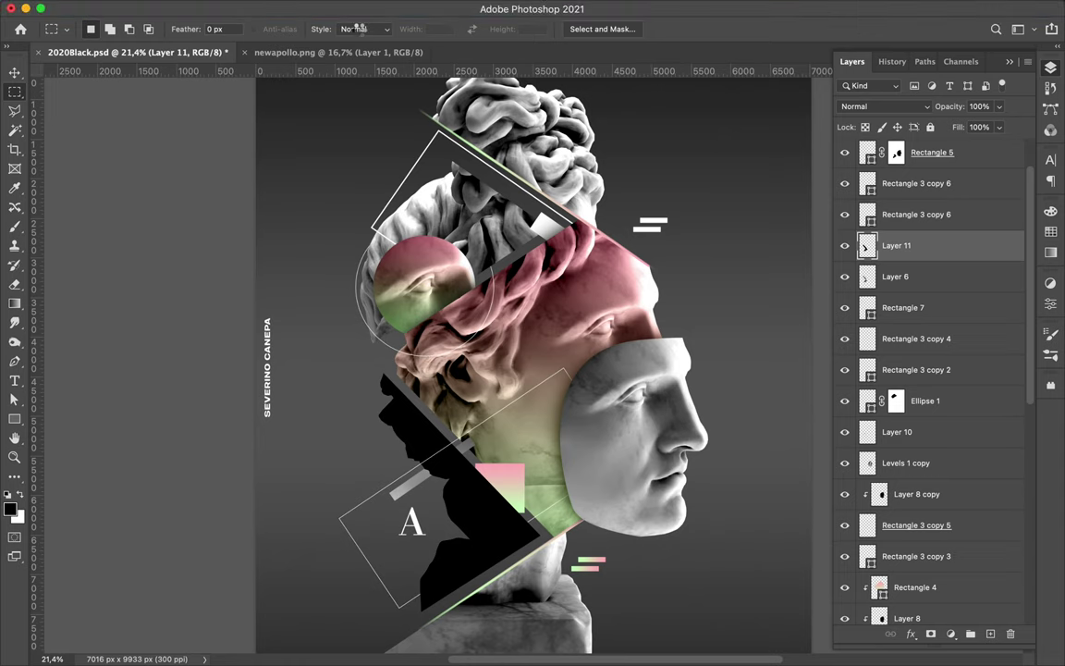
pyautogui.press('v')
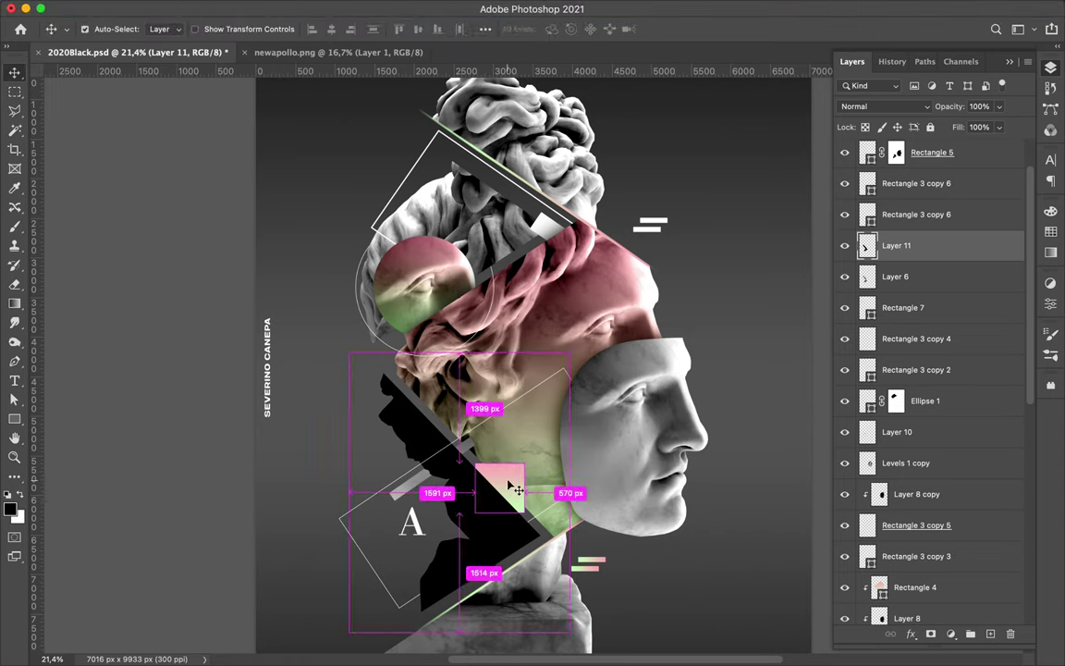
pyautogui.click(431, 7)
pyautogui.click(617, 253)
pyautogui.click(875, 108)
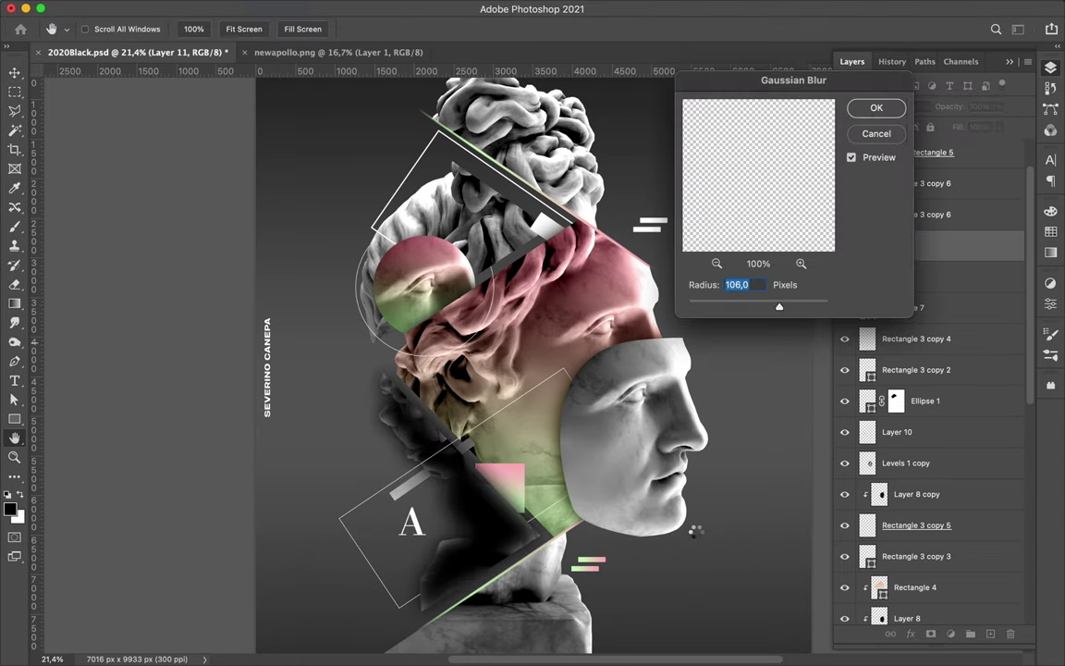
pyautogui.moveTo(915, 245); pyautogui.dragTo(911, 295)
# - Stamp all visible layers into a merged layer and duplicate it
pyautogui.scroll(-2, 531, 121)
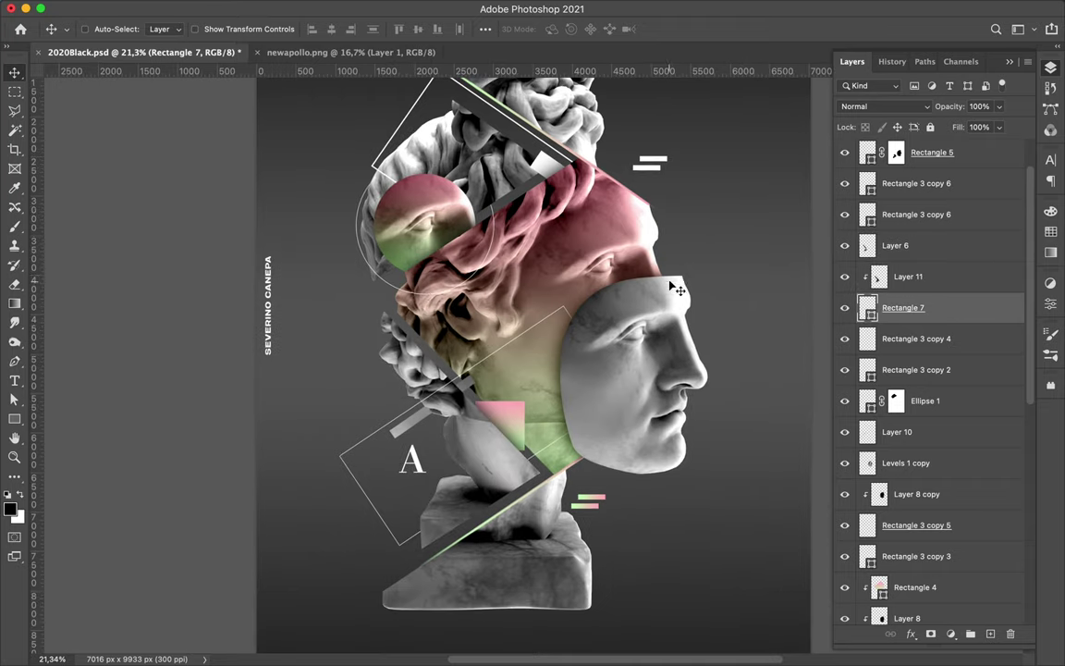
pyautogui.scroll(2, 925, 277)
pyautogui.click(927, 159)
pyautogui.hotkey('ctrl', 'alt', 'a')
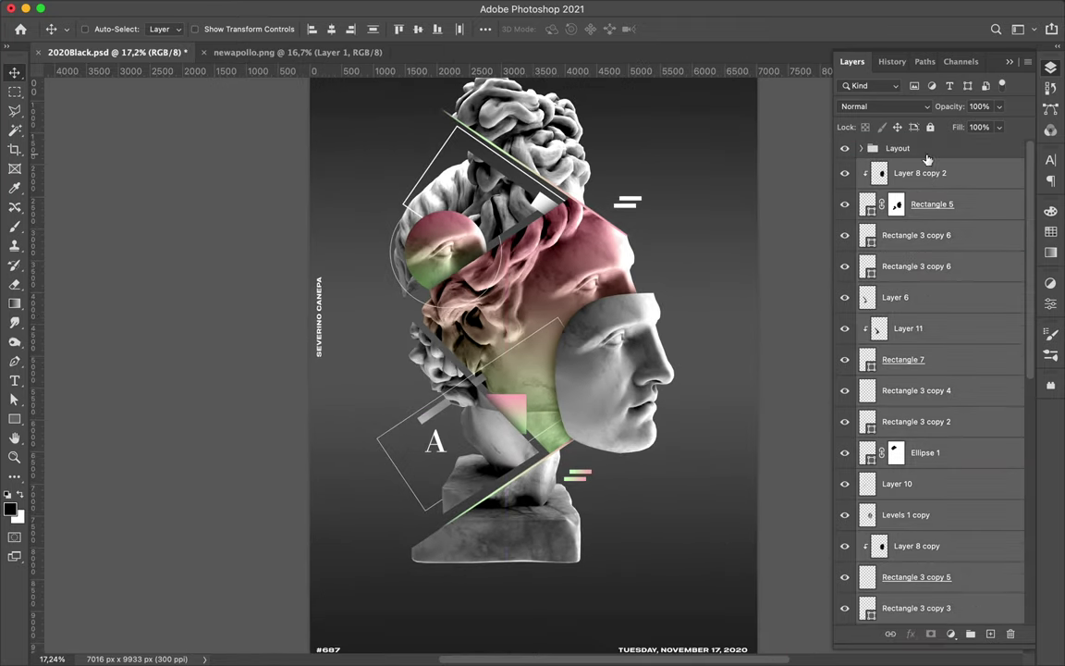
pyautogui.hotkey('ctrl', 'e')
pyautogui.hotkey('ctrl', 'j')
pyautogui.click(844, 203)
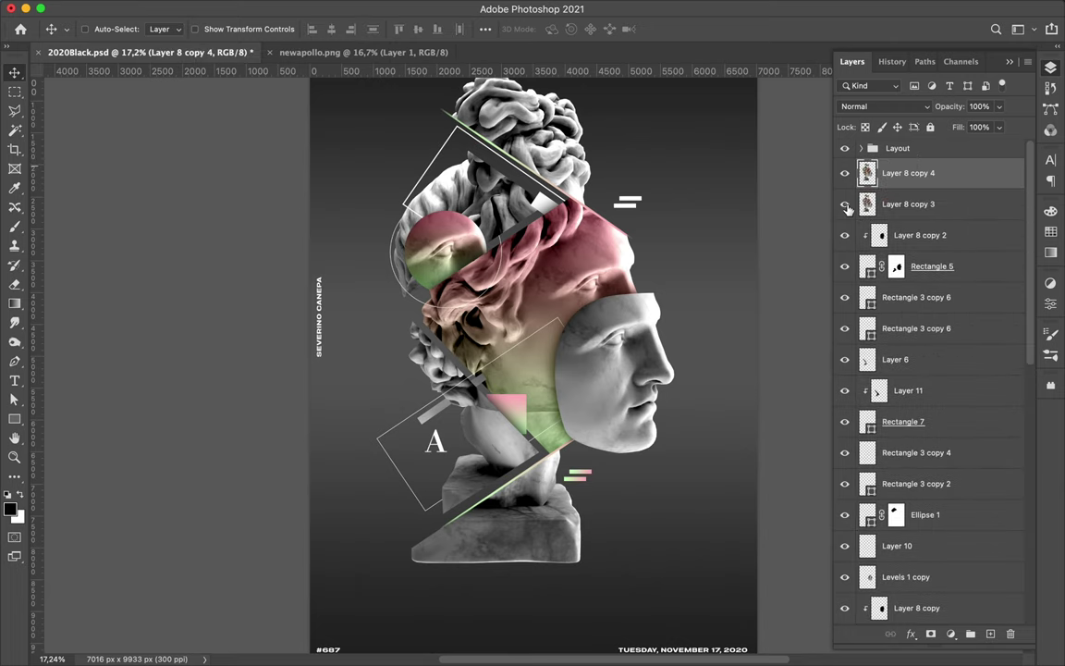
pyautogui.click(347, 8)
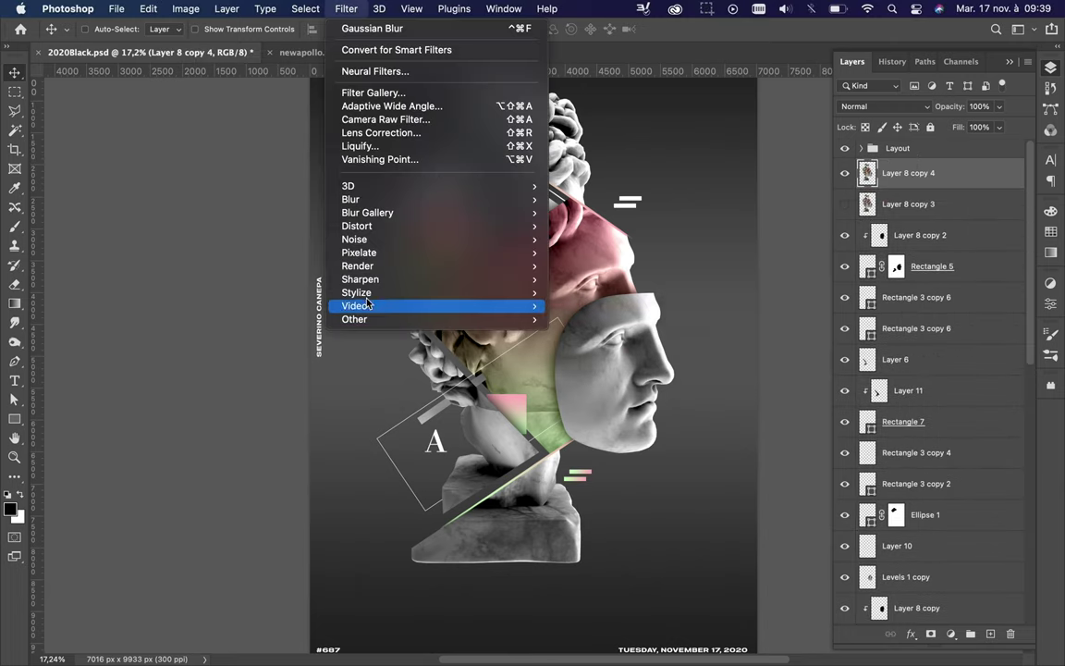
# - Apply Sharpen, Sharpen Edges and Sharpen More to one merged copy
pyautogui.click(598, 292)
pyautogui.click(347, 8)
pyautogui.moveTo(351, 199)
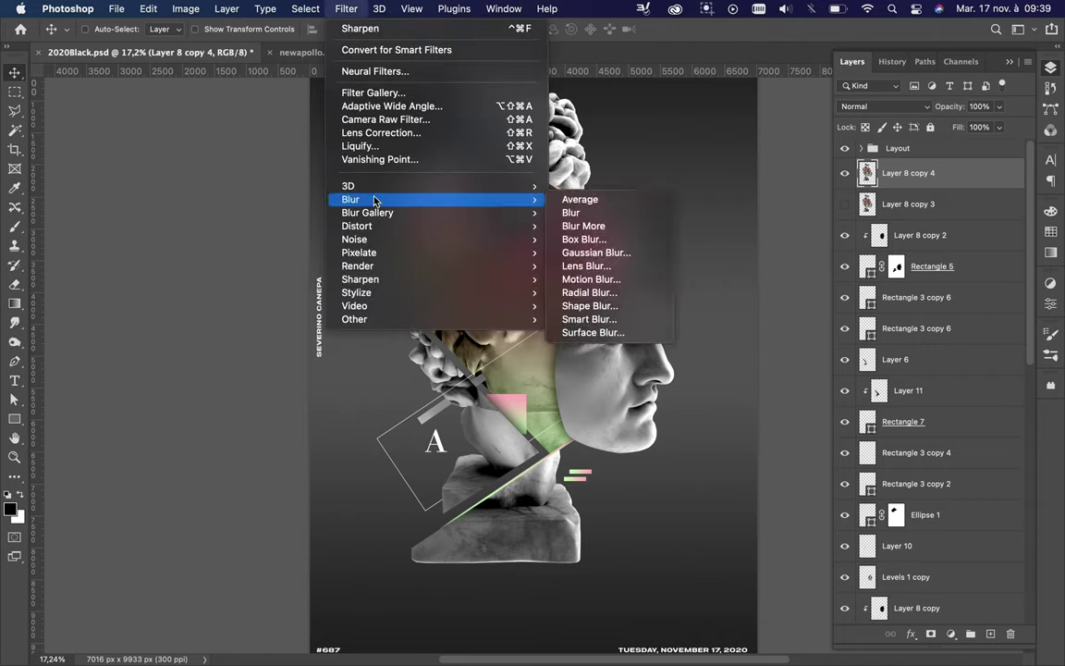
pyautogui.click(596, 305)
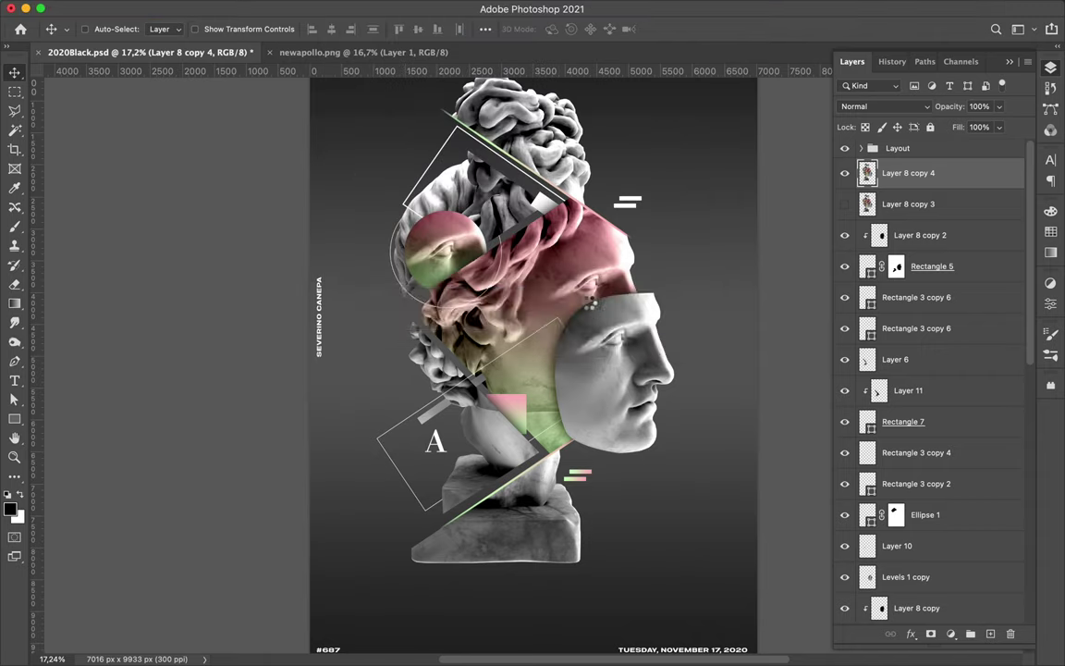
pyautogui.click(346, 8)
pyautogui.click(592, 319)
pyautogui.scroll(5, 570, 305)
pyautogui.scroll(5, 507, 266)
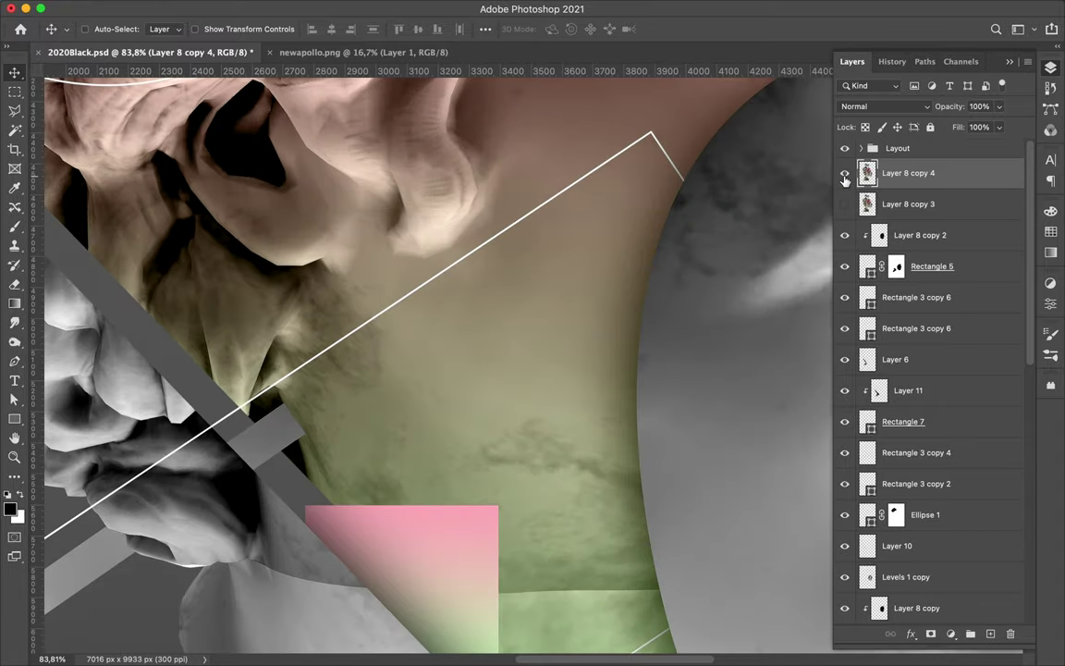
# - Move Layer 8 copy 3 on top, apply High Pass, and blend it as Overlay
pyautogui.click(844, 204)
pyautogui.moveTo(906, 204); pyautogui.dragTo(906, 166)
pyautogui.click(347, 8)
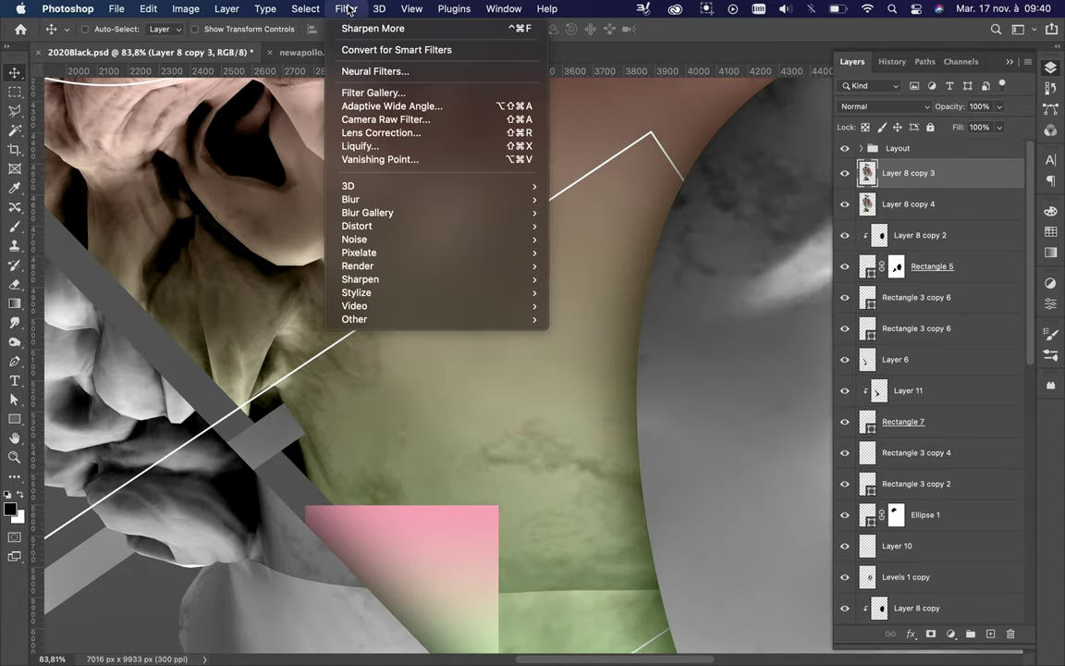
pyautogui.click(584, 332)
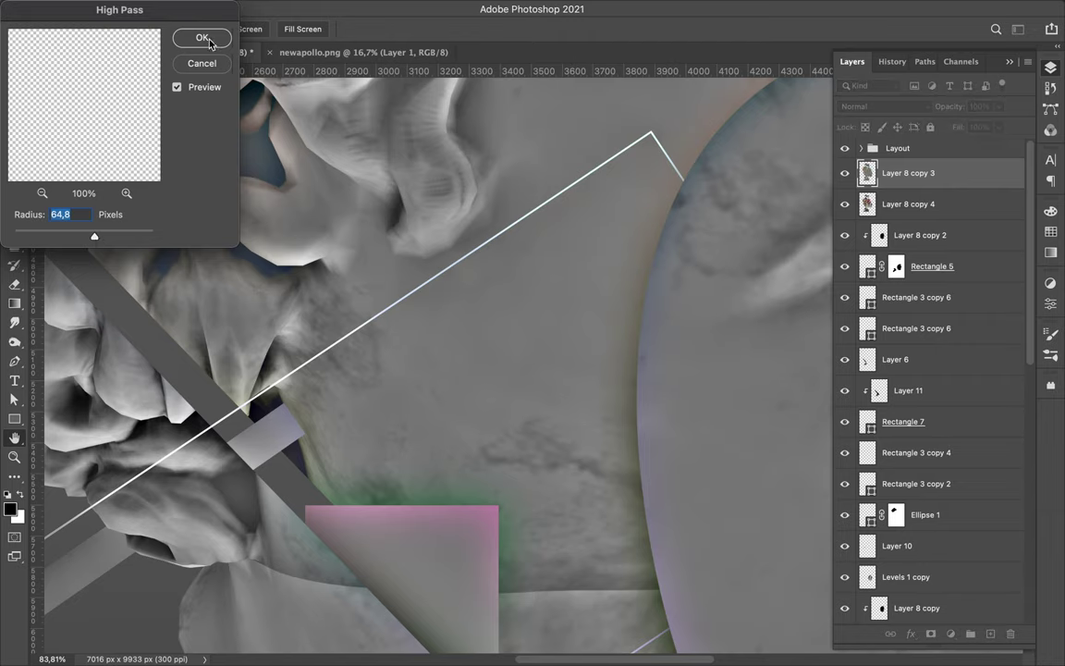
pyautogui.click(202, 38)
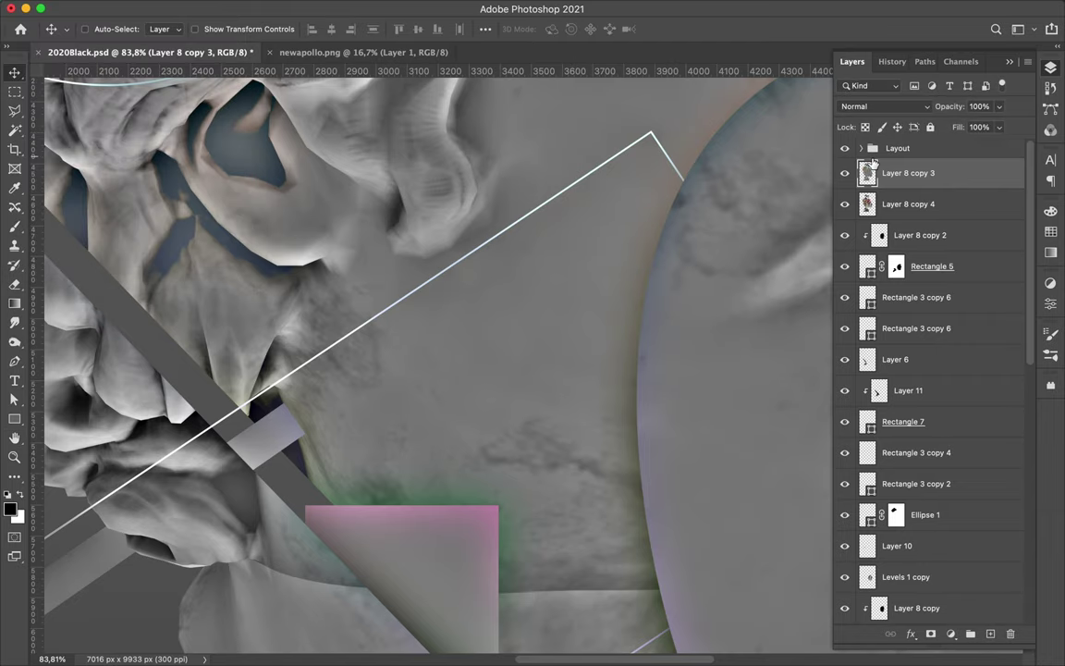
pyautogui.click(883, 107)
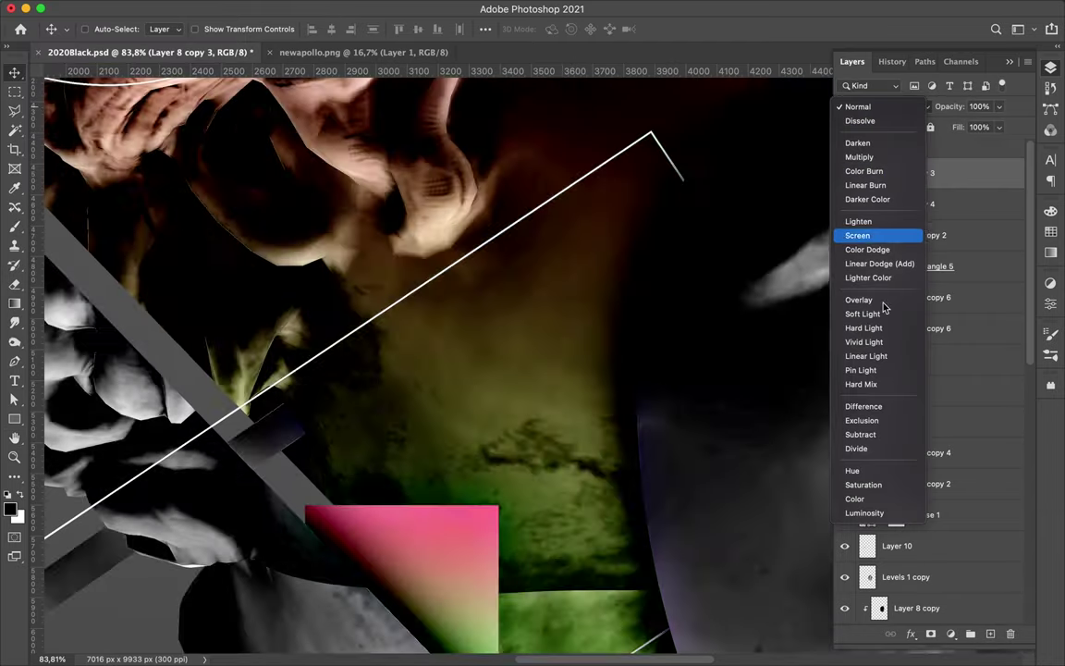
pyautogui.click(883, 302)
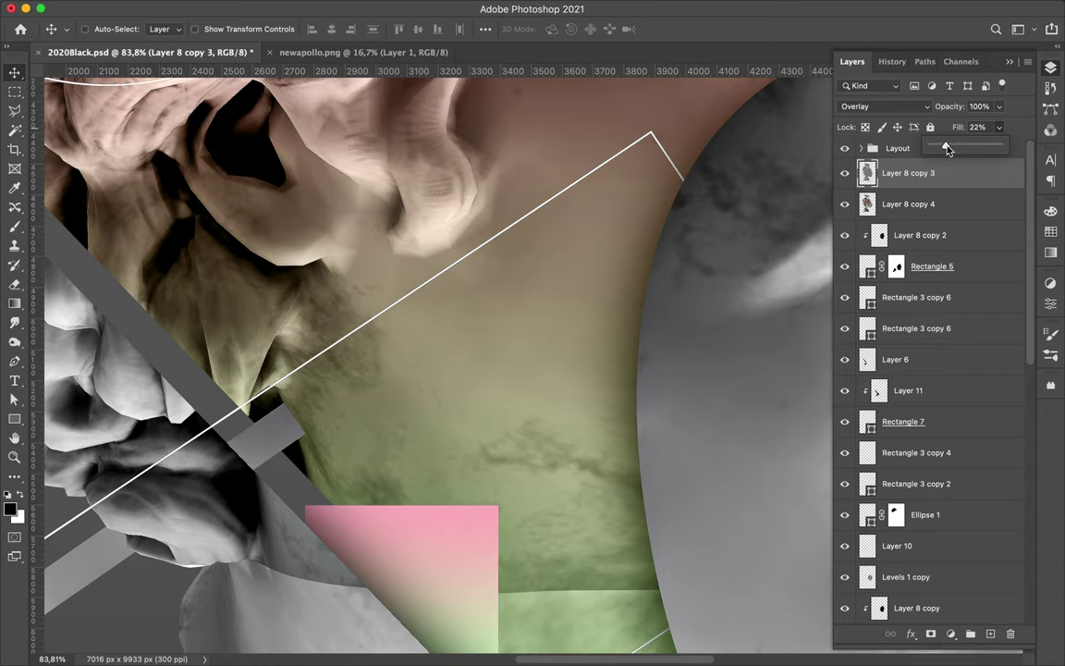
# - Set the sharpened copy 4 to Overlay with 9% fill
pyautogui.hotkey('alt', '[')
pyautogui.click(910, 110)
pyautogui.click(869, 300)
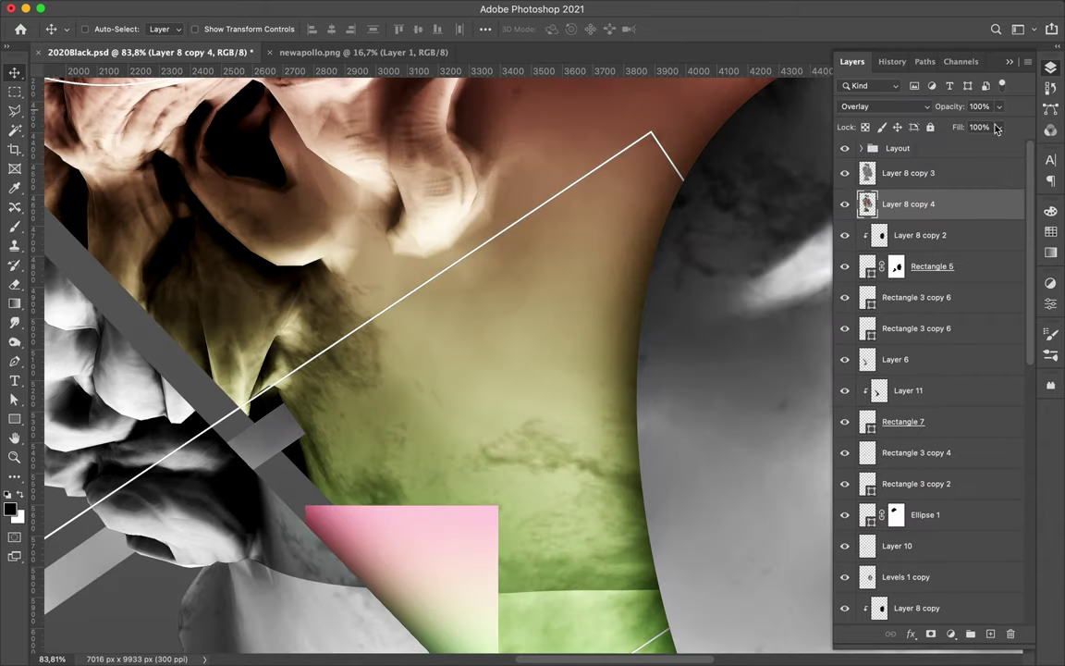
pyautogui.moveTo(940, 148); pyautogui.dragTo(937, 147)
# - Fit the poster on screen, save it, and shift all layers slightly down
pyautogui.hotkey('ctrl', '0')
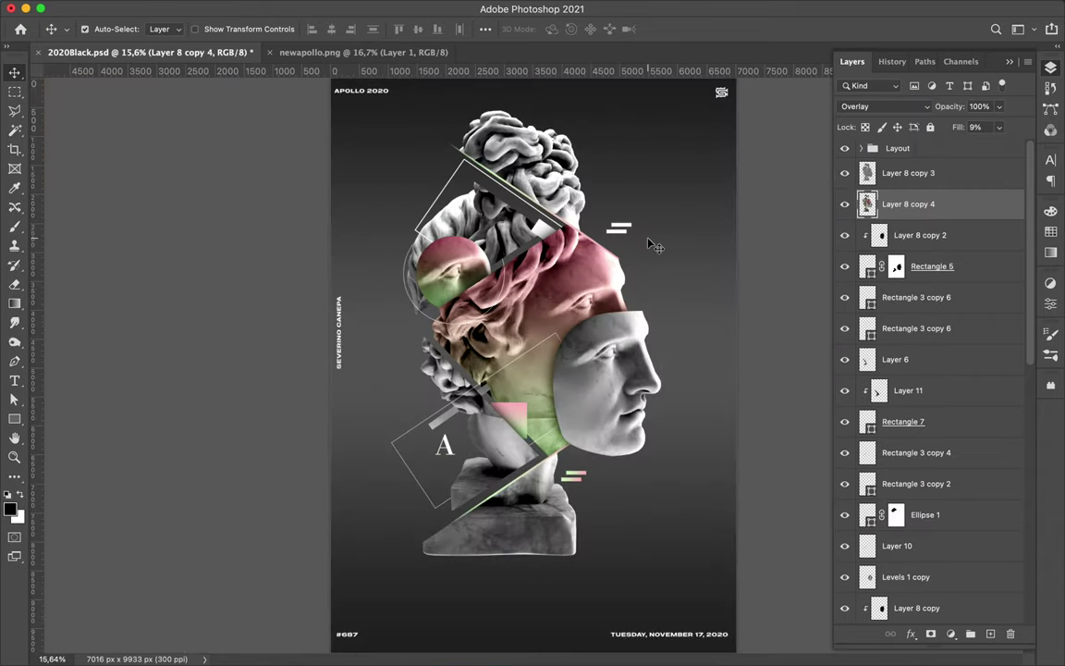
pyautogui.hotkey('ctrl', 's')
pyautogui.hotkey('ctrl', 'alt', 'a')
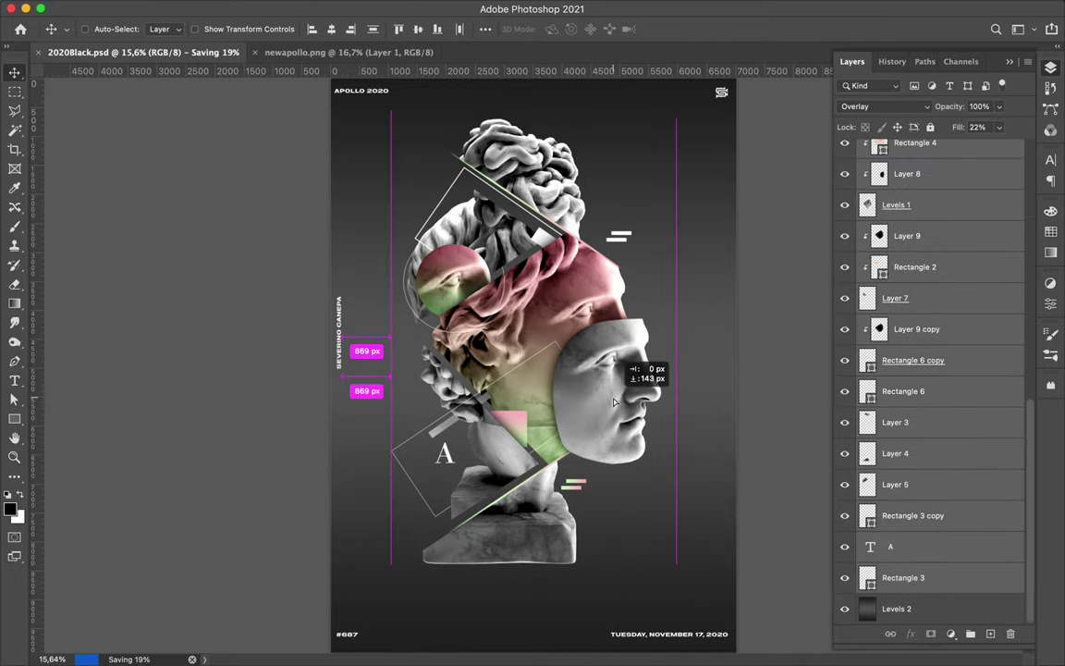
pyautogui.moveTo(559, 360); pyautogui.dragTo(610, 401)
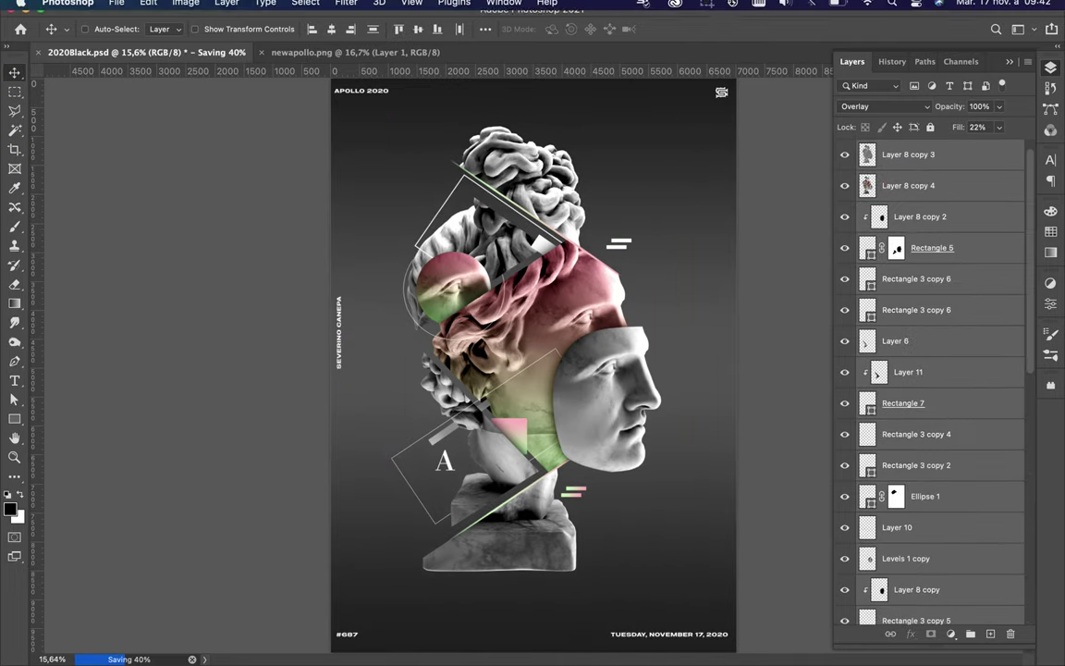
pyautogui.click(702, 7)
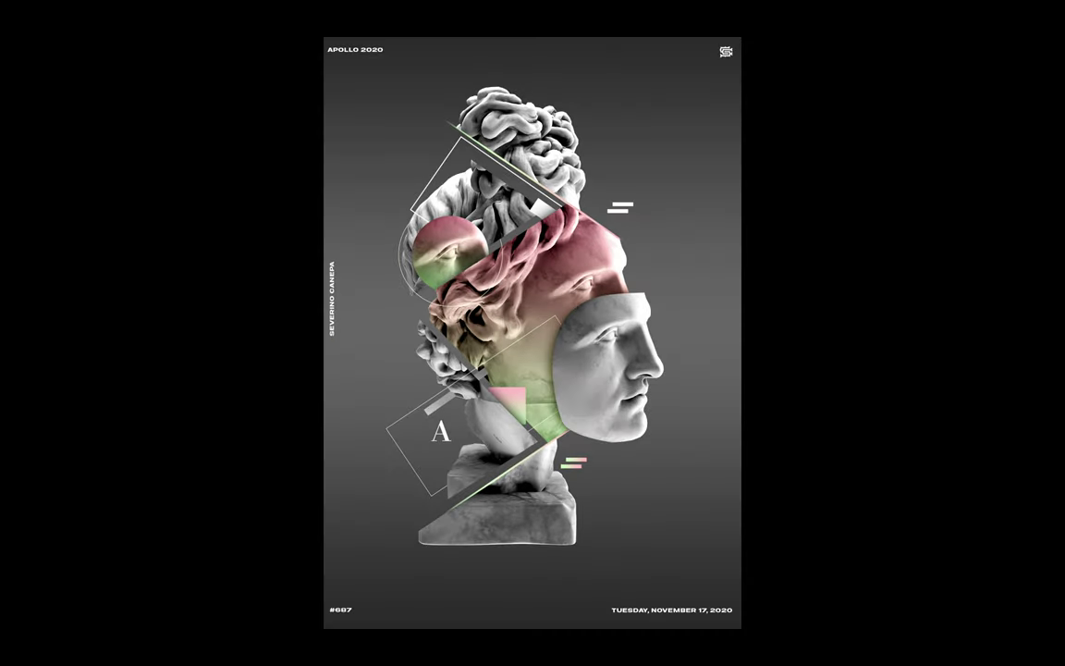